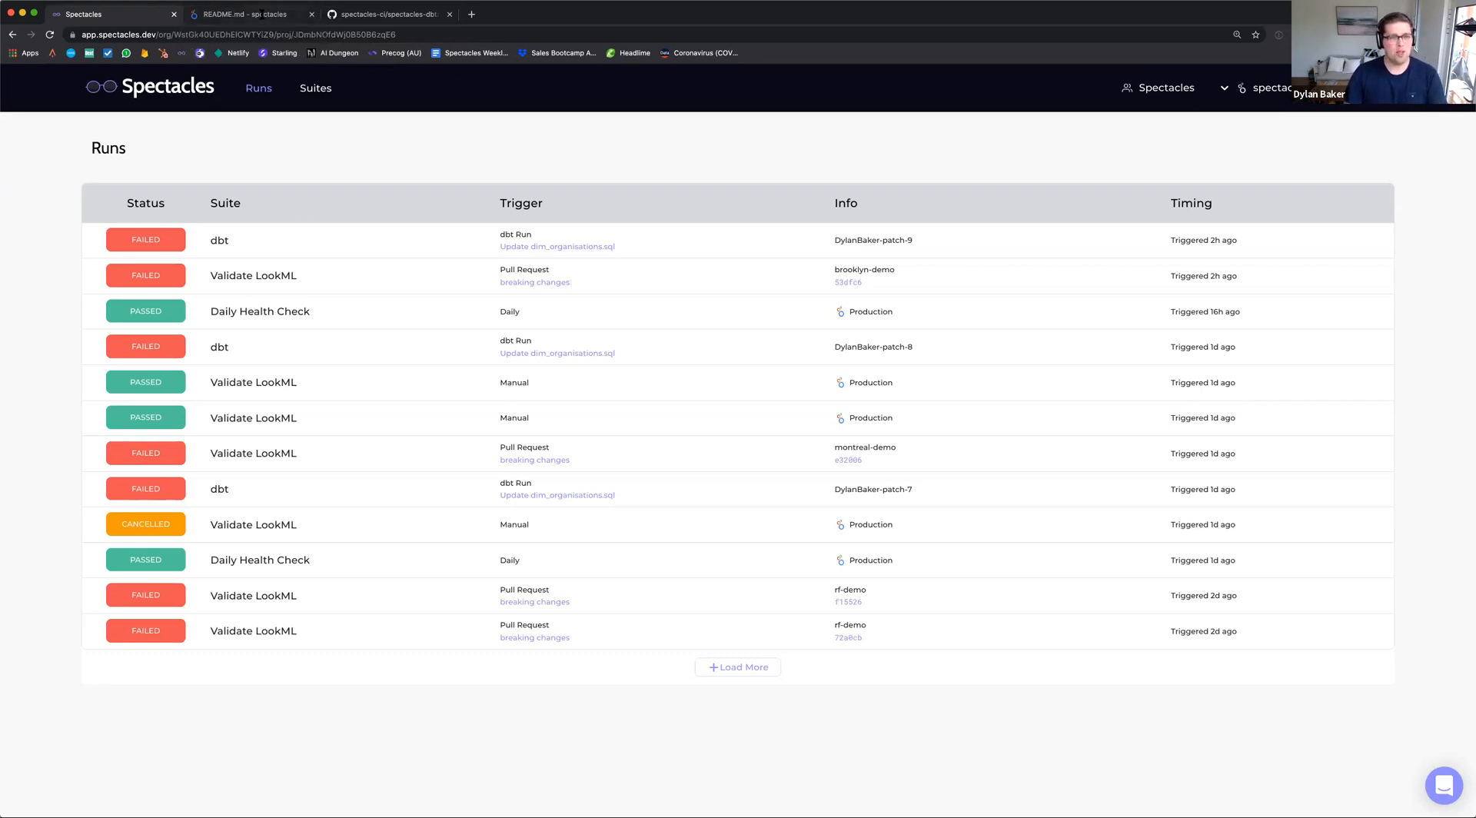
Switch to the Looker project and open the dim_organisations view file from the views folder
{"action": "left_click", "coordinate": [265, 12]}
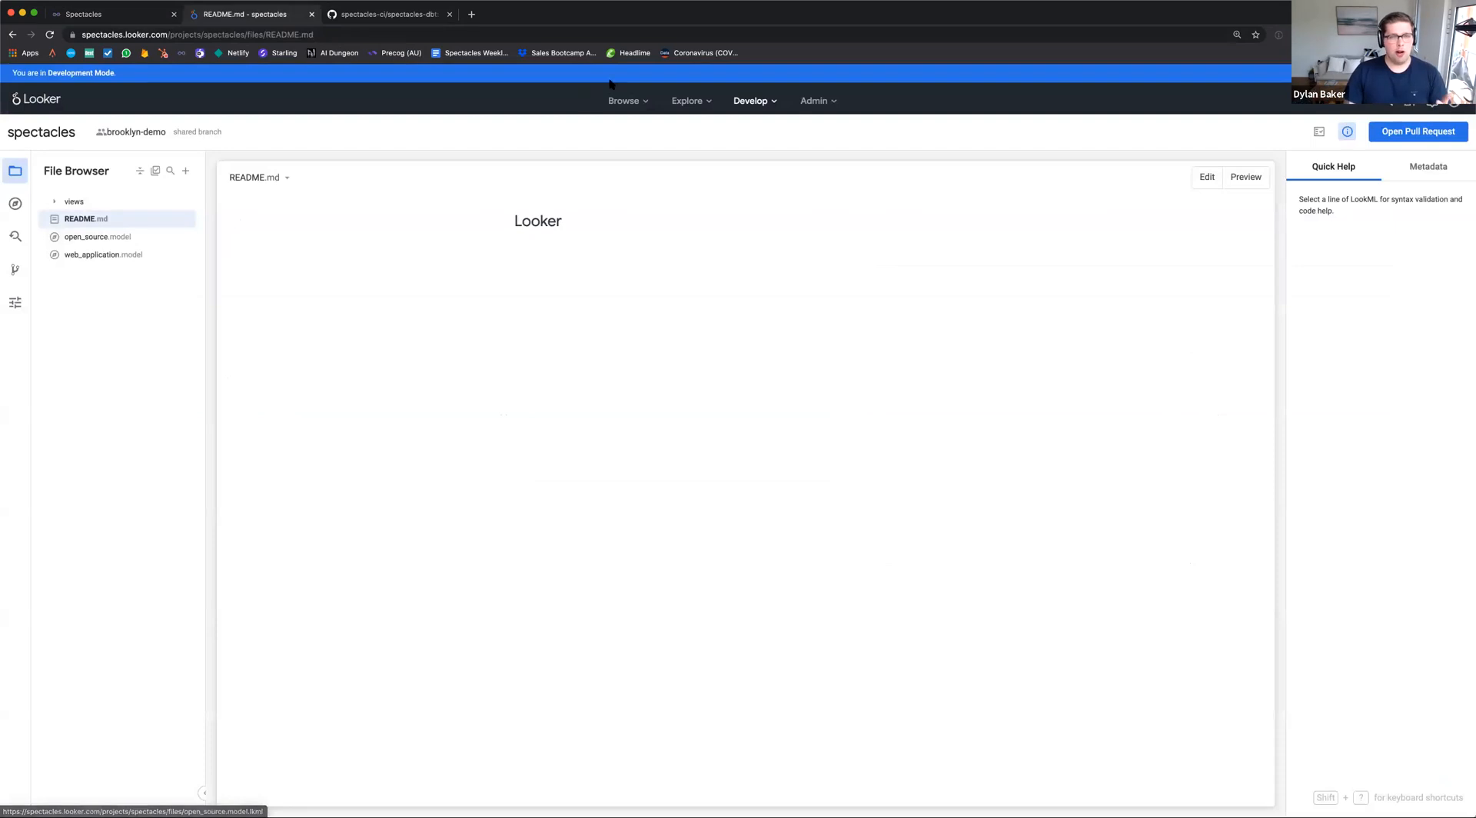
{"action": "left_click", "coordinate": [71, 202]}
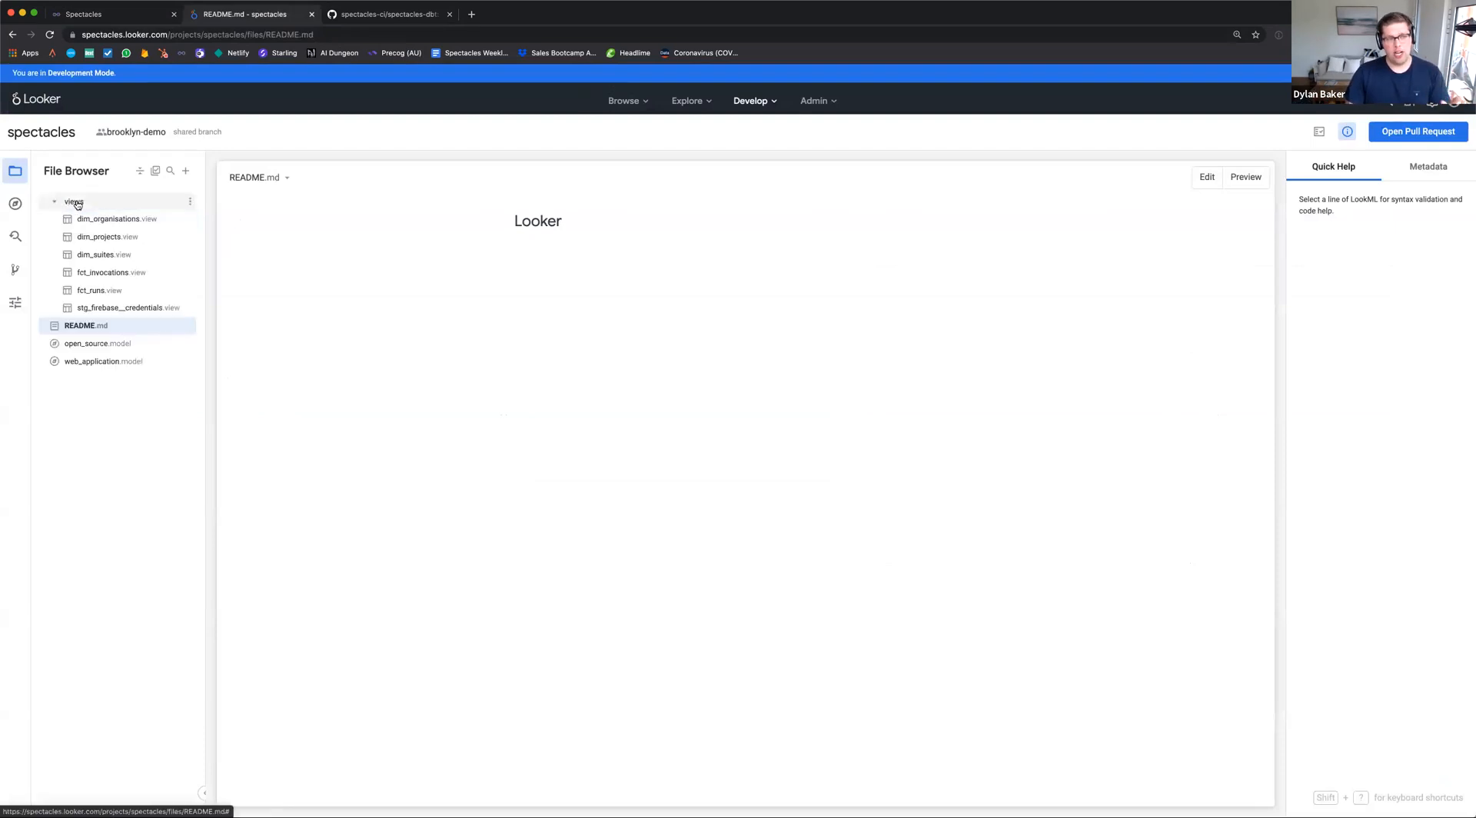
{"action": "left_click", "coordinate": [120, 223]}
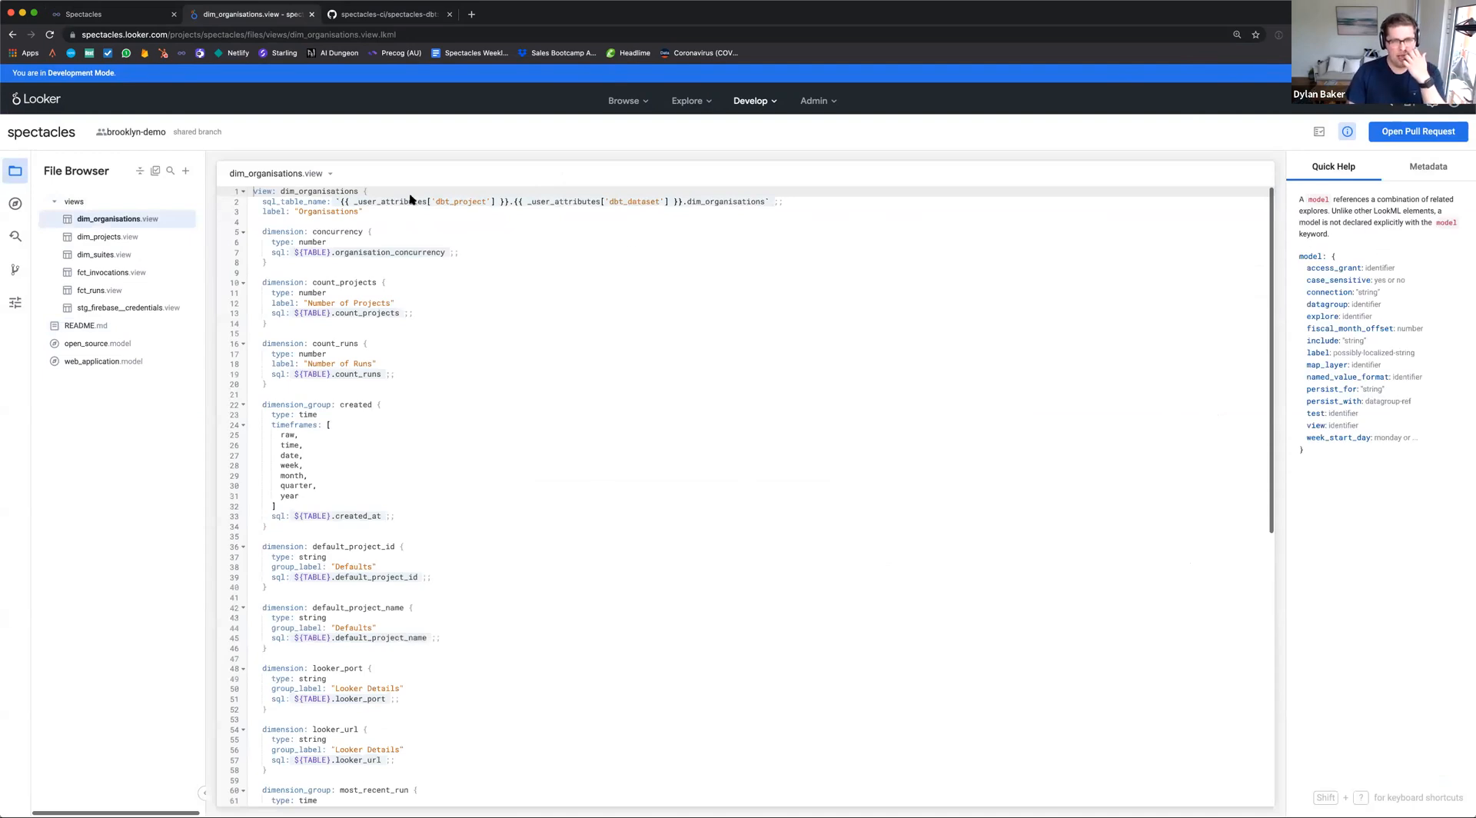
Examine the sql_table_name line of the view, highlighting its dbt_project and dbt_dataset user attribute references
{"action": "left_click", "coordinate": [332, 202]}
{"action": "left_click_drag", "start_coordinate": [403, 201], "coordinate": [749, 201]}
{"action": "left_click", "coordinate": [750, 201]}
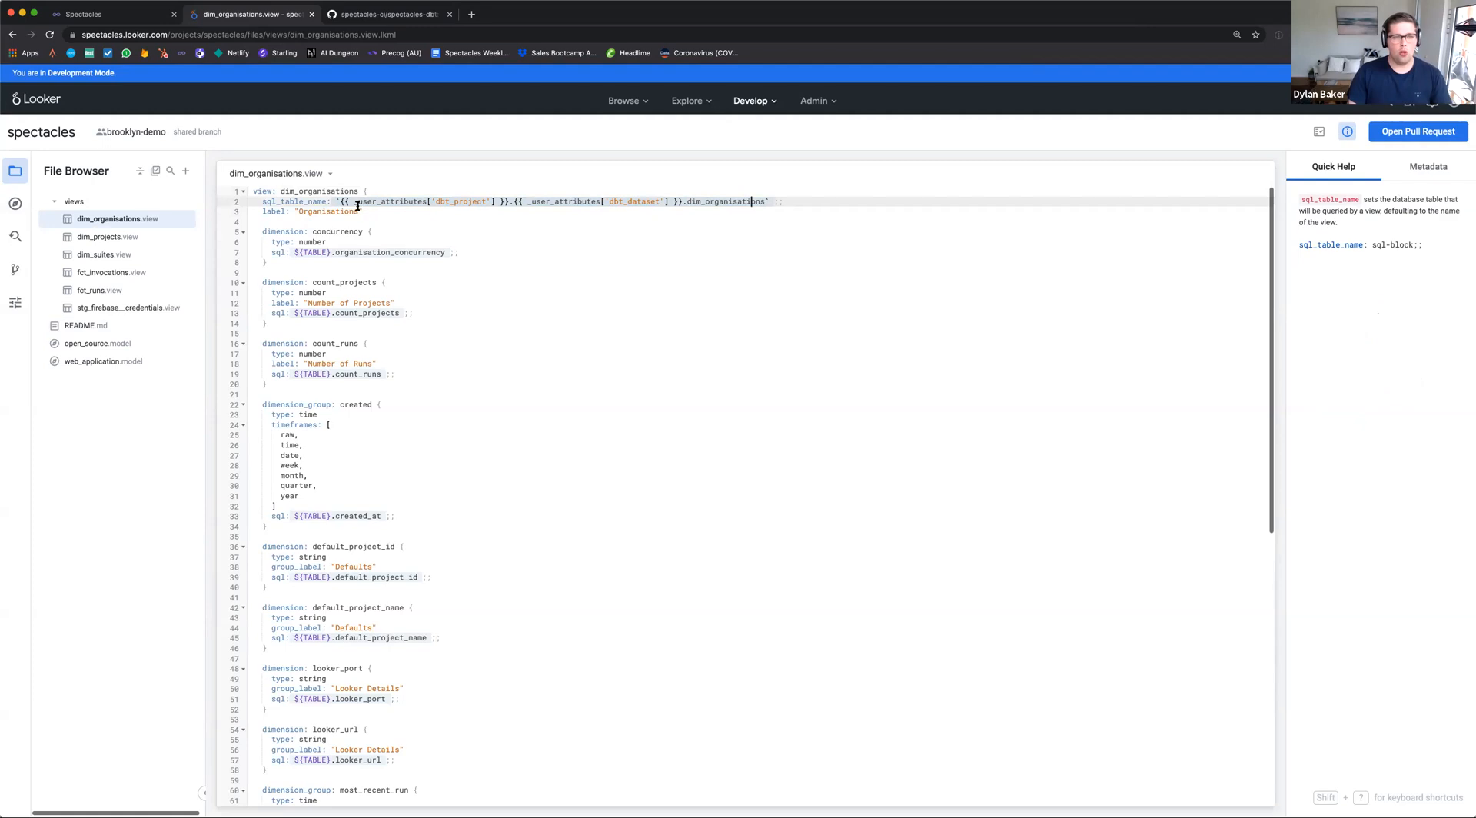
{"action": "left_click_drag", "start_coordinate": [340, 203], "coordinate": [510, 203]}
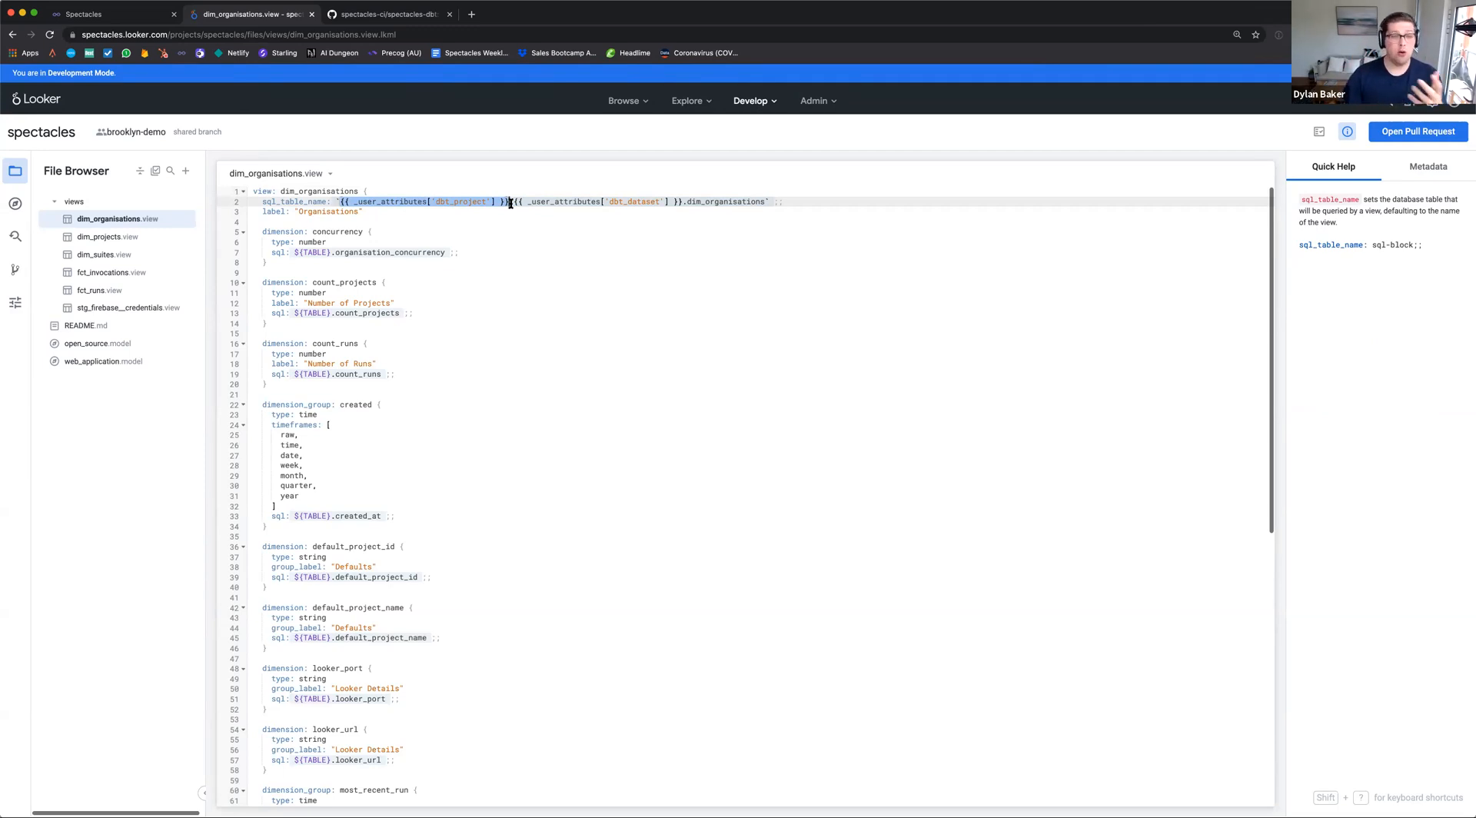
{"action": "left_click", "coordinate": [513, 202]}
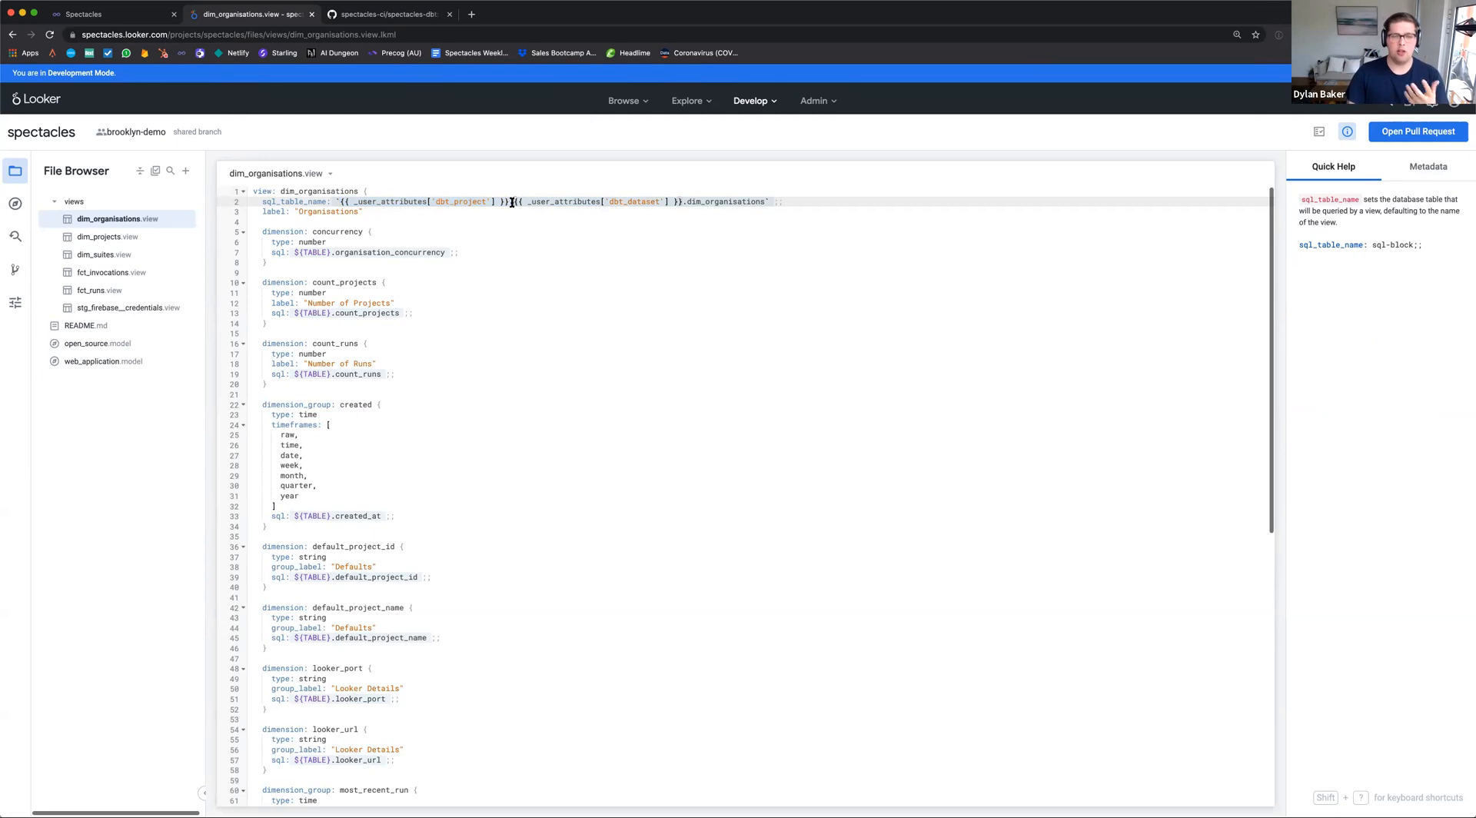
{"action": "left_click_drag", "start_coordinate": [512, 201], "coordinate": [680, 204]}
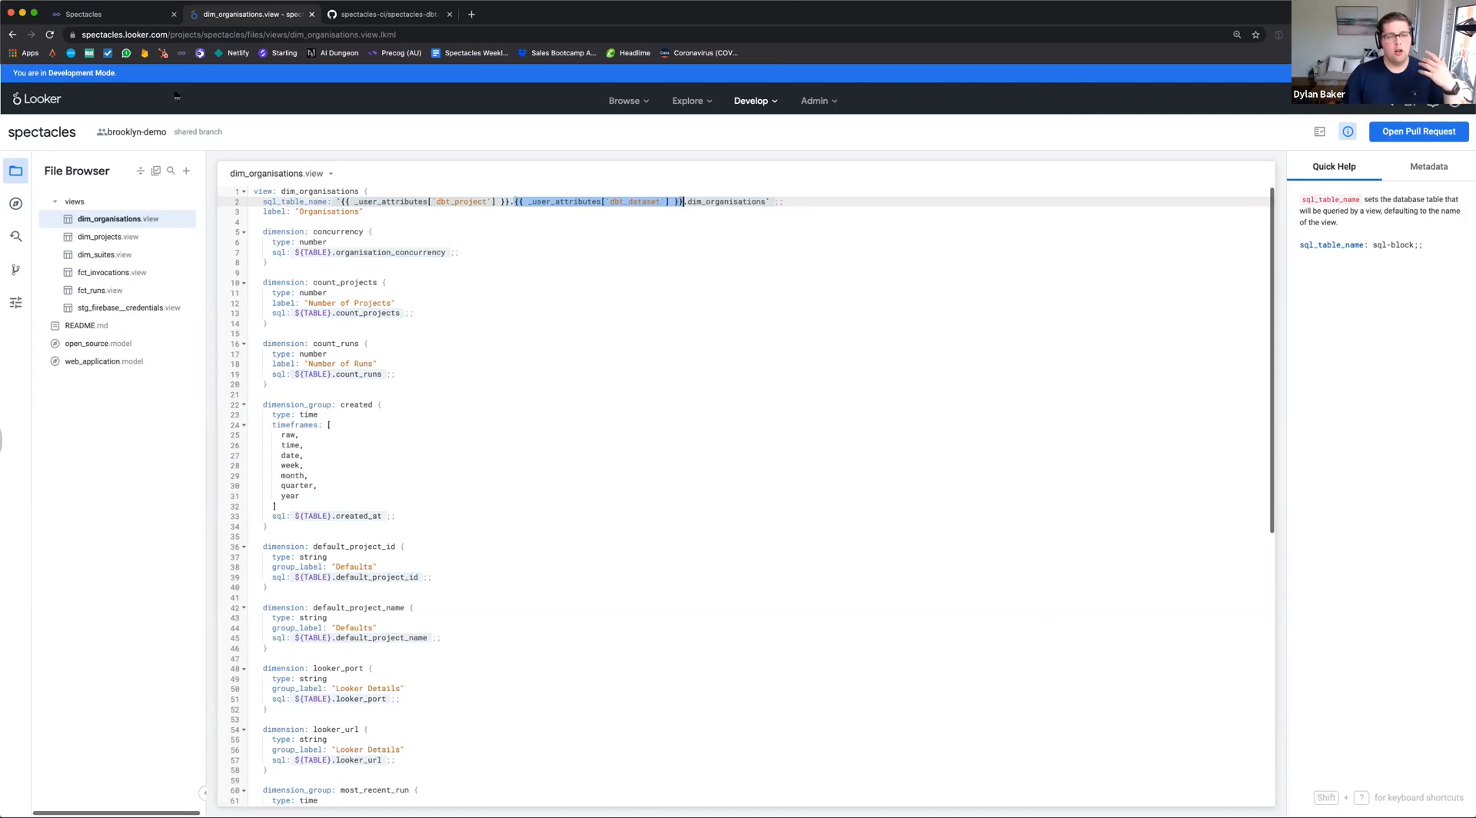
Return to Spectacles and review the default user attribute values for dbt_project and dbt_dataset in the Looker settings
{"action": "left_click", "coordinate": [84, 14]}
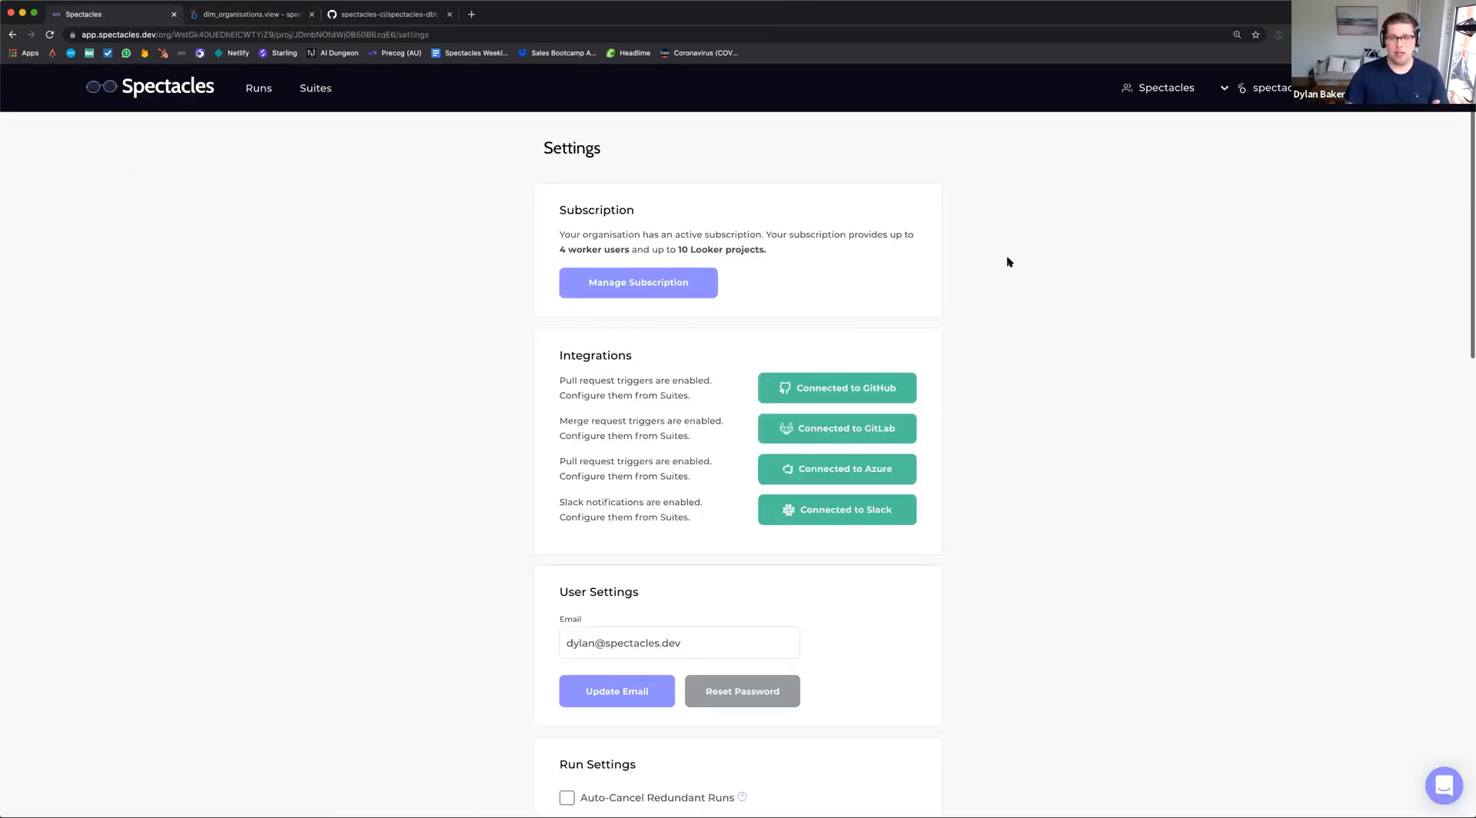
{"action": "scroll", "coordinate": [1107, 500], "scroll_direction": "down", "scroll_amount": 5}
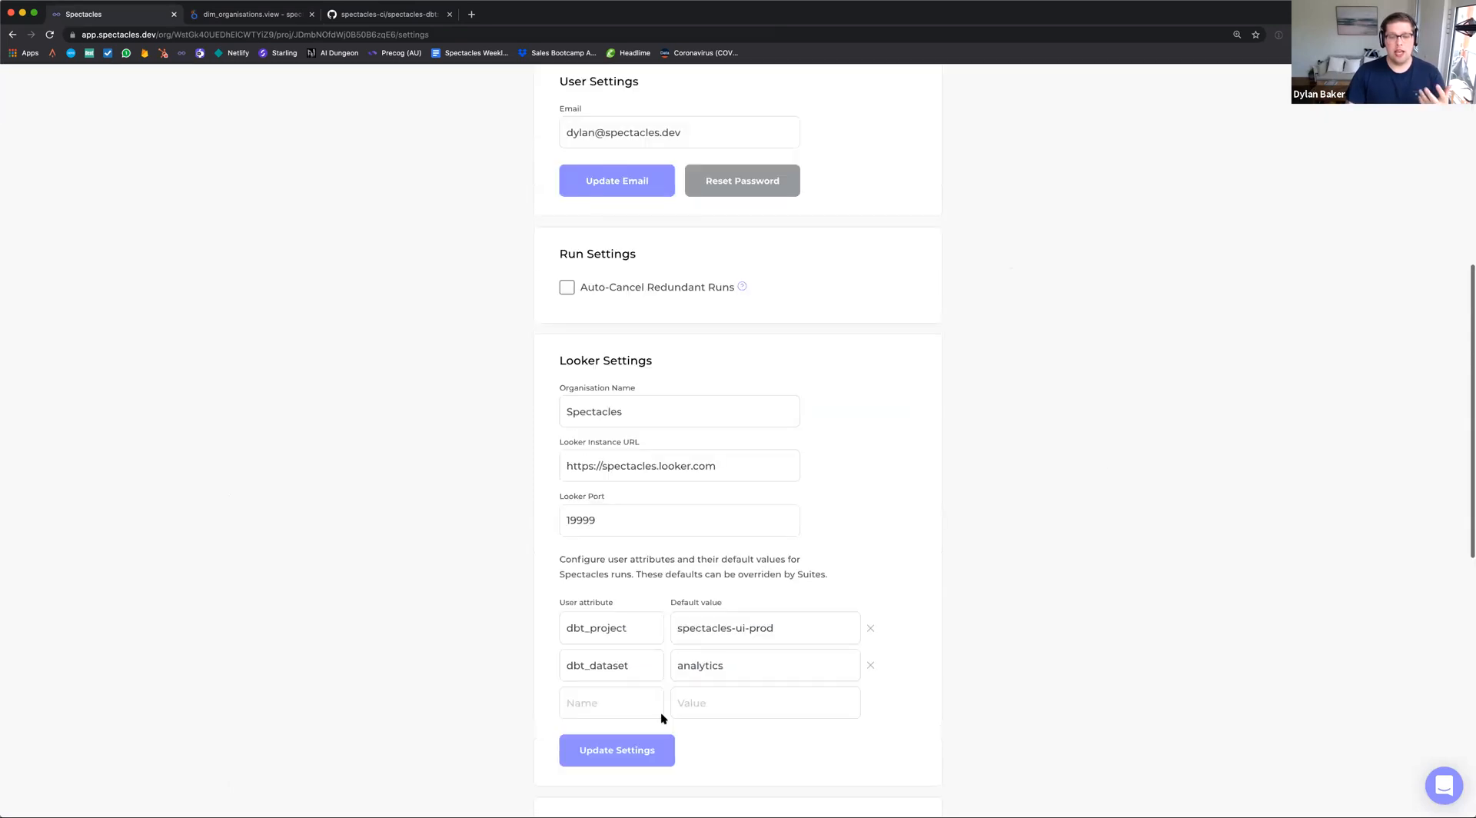
{"action": "double_click", "coordinate": [605, 630]}
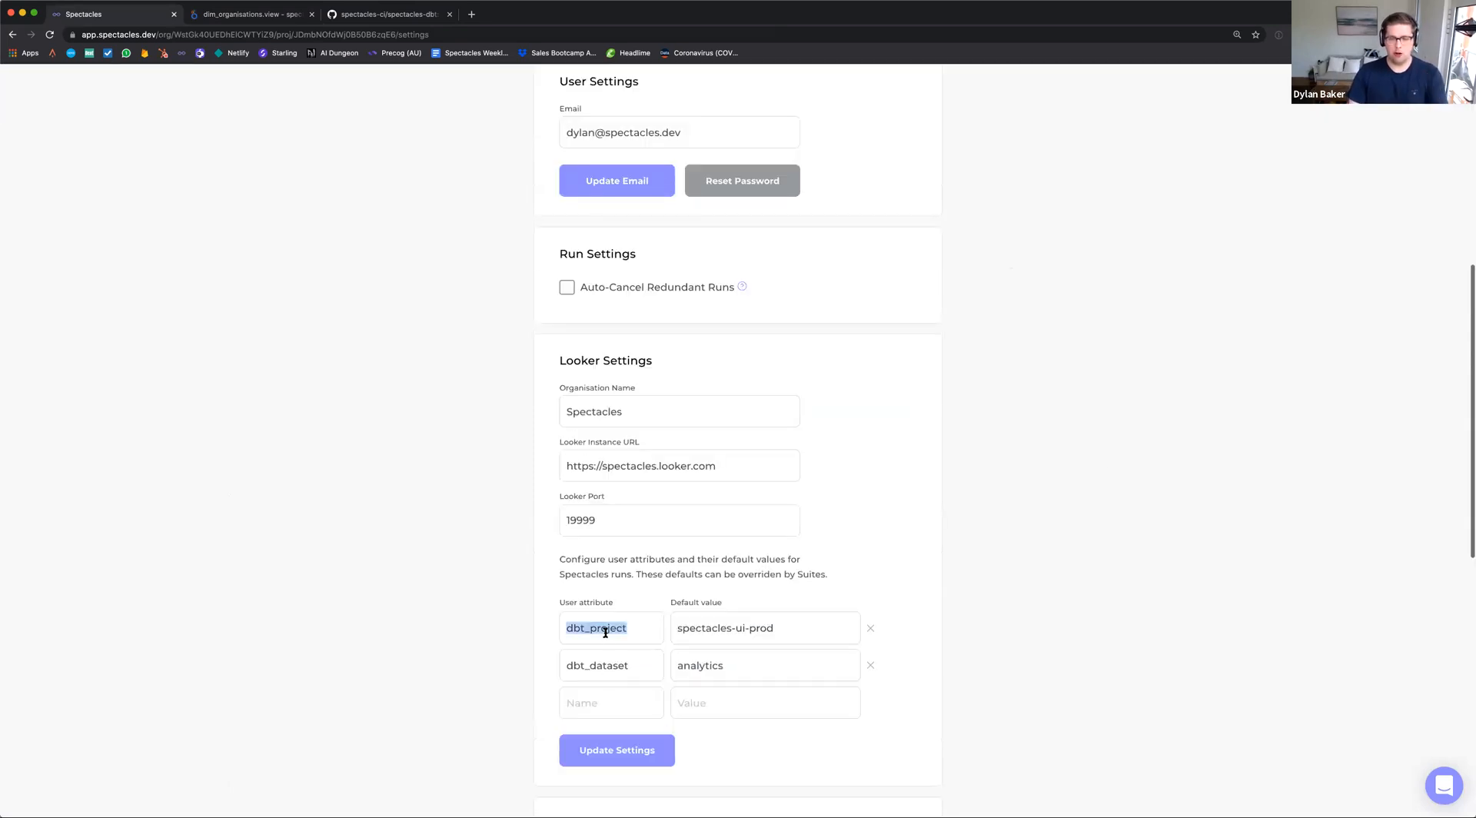
{"action": "triple_click", "coordinate": [708, 639]}
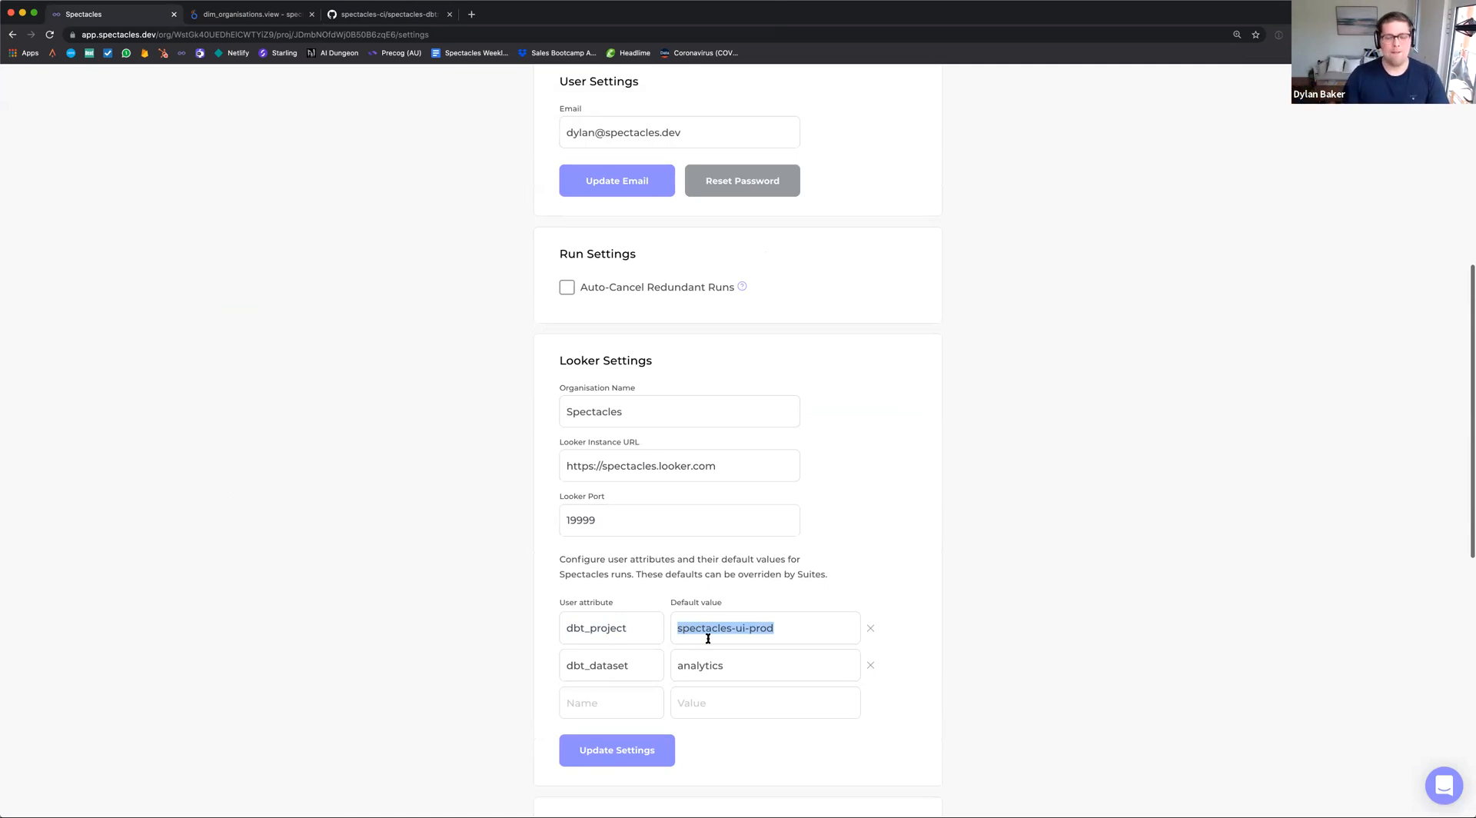
{"action": "scroll", "coordinate": [384, 486], "scroll_direction": "up", "scroll_amount": 3}
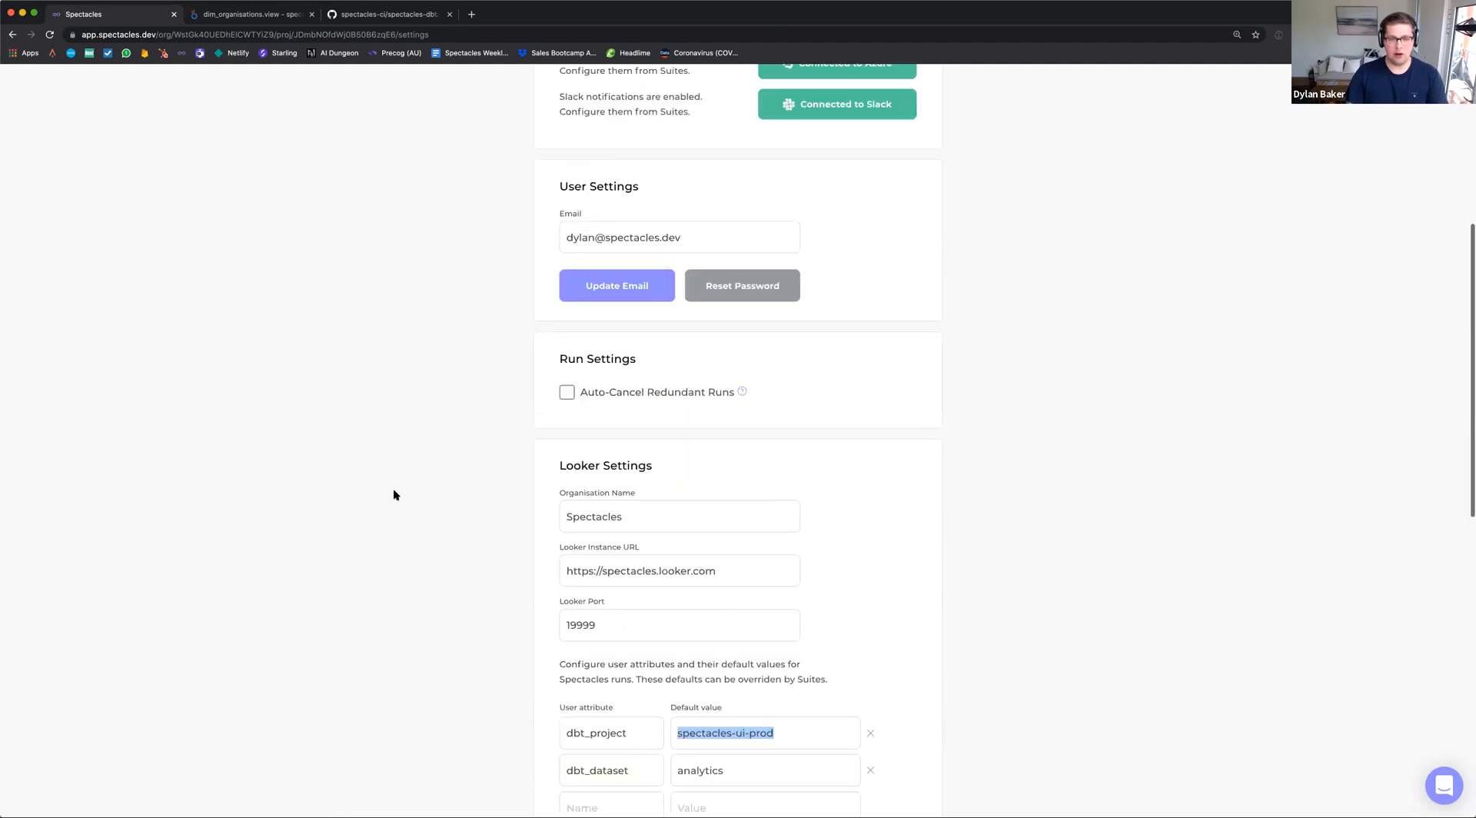
{"action": "scroll", "coordinate": [394, 495], "scroll_direction": "up", "scroll_amount": 5}
{"action": "scroll", "coordinate": [399, 492], "scroll_direction": "down", "scroll_amount": 4}
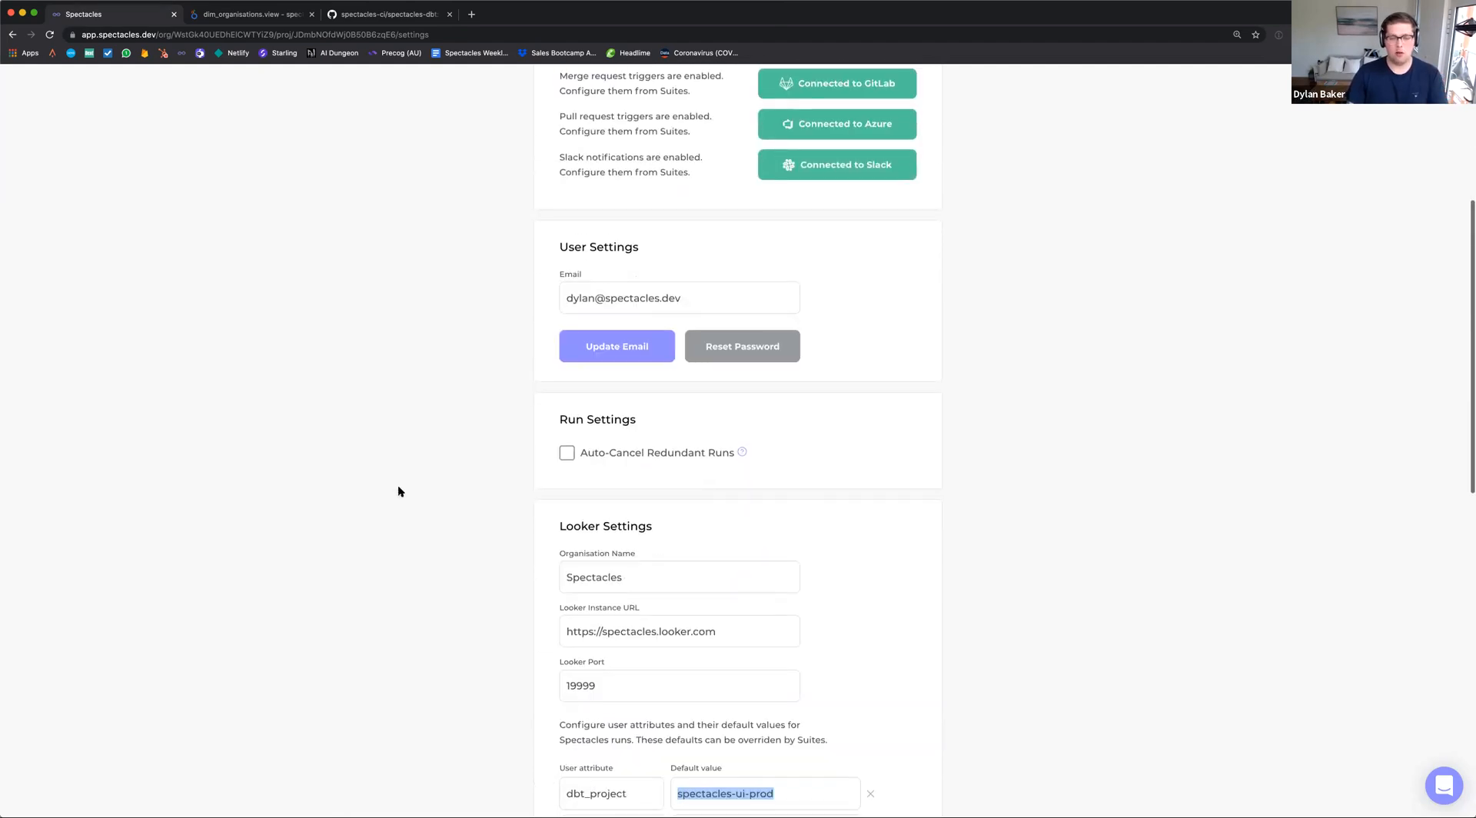
{"action": "scroll", "coordinate": [398, 491], "scroll_direction": "down", "scroll_amount": 4}
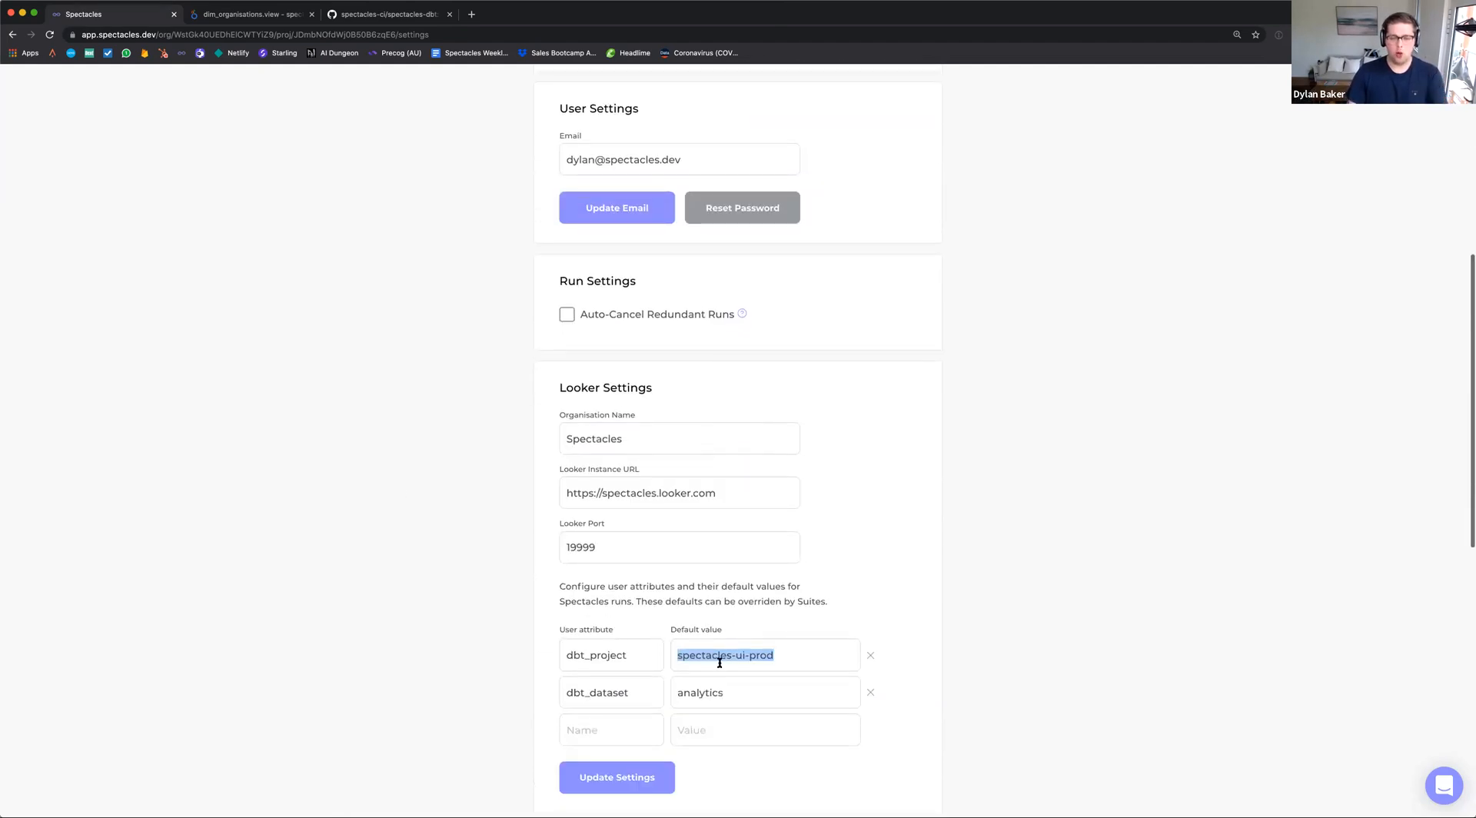
{"action": "scroll", "coordinate": [428, 505], "scroll_direction": "up", "scroll_amount": 10}
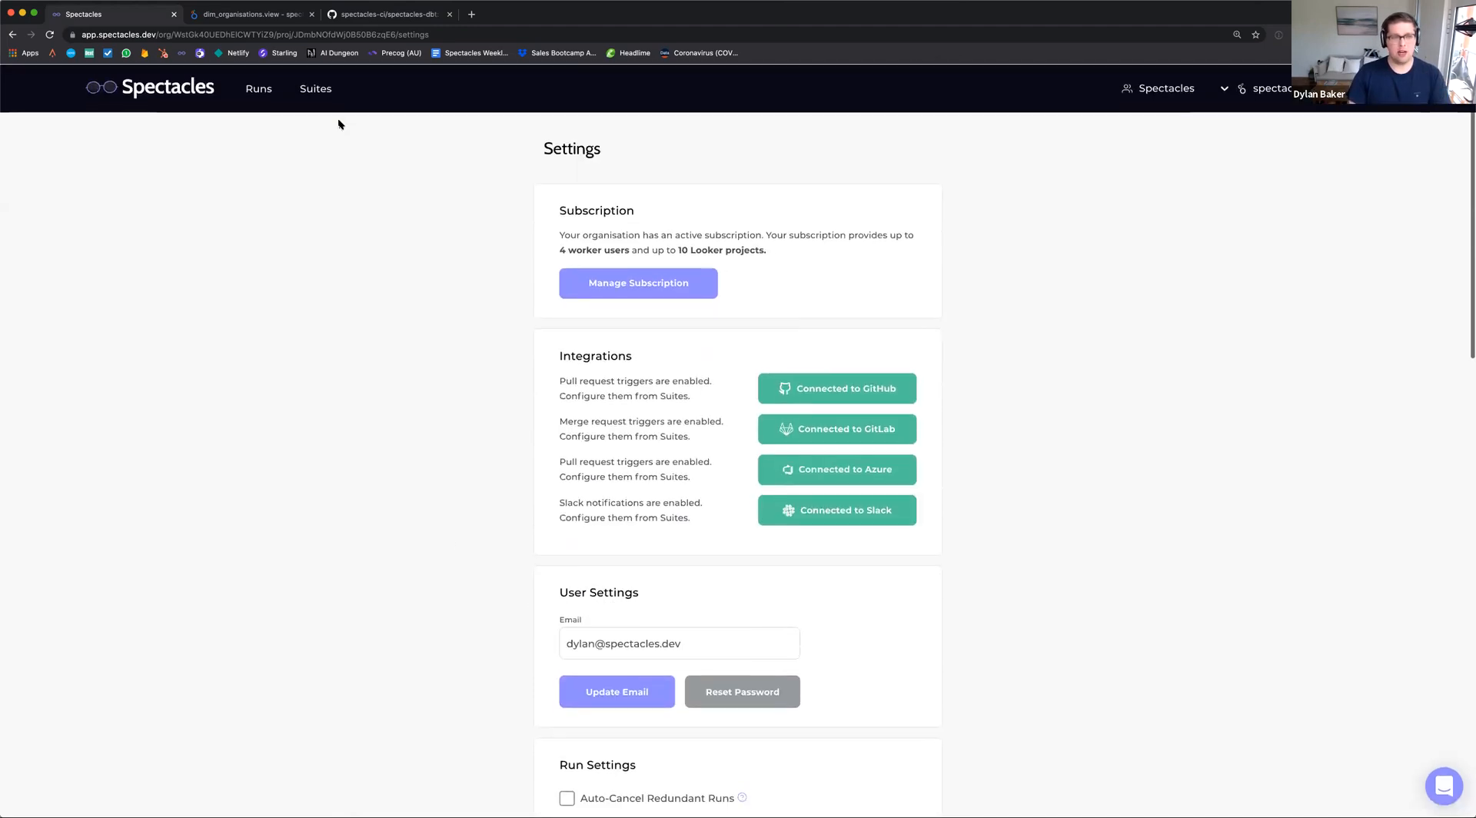
Review the Validate LookML suite's triggers, notifications and SQL, Assert and Content validator settings, and return to the suites list
{"action": "left_click", "coordinate": [319, 90]}
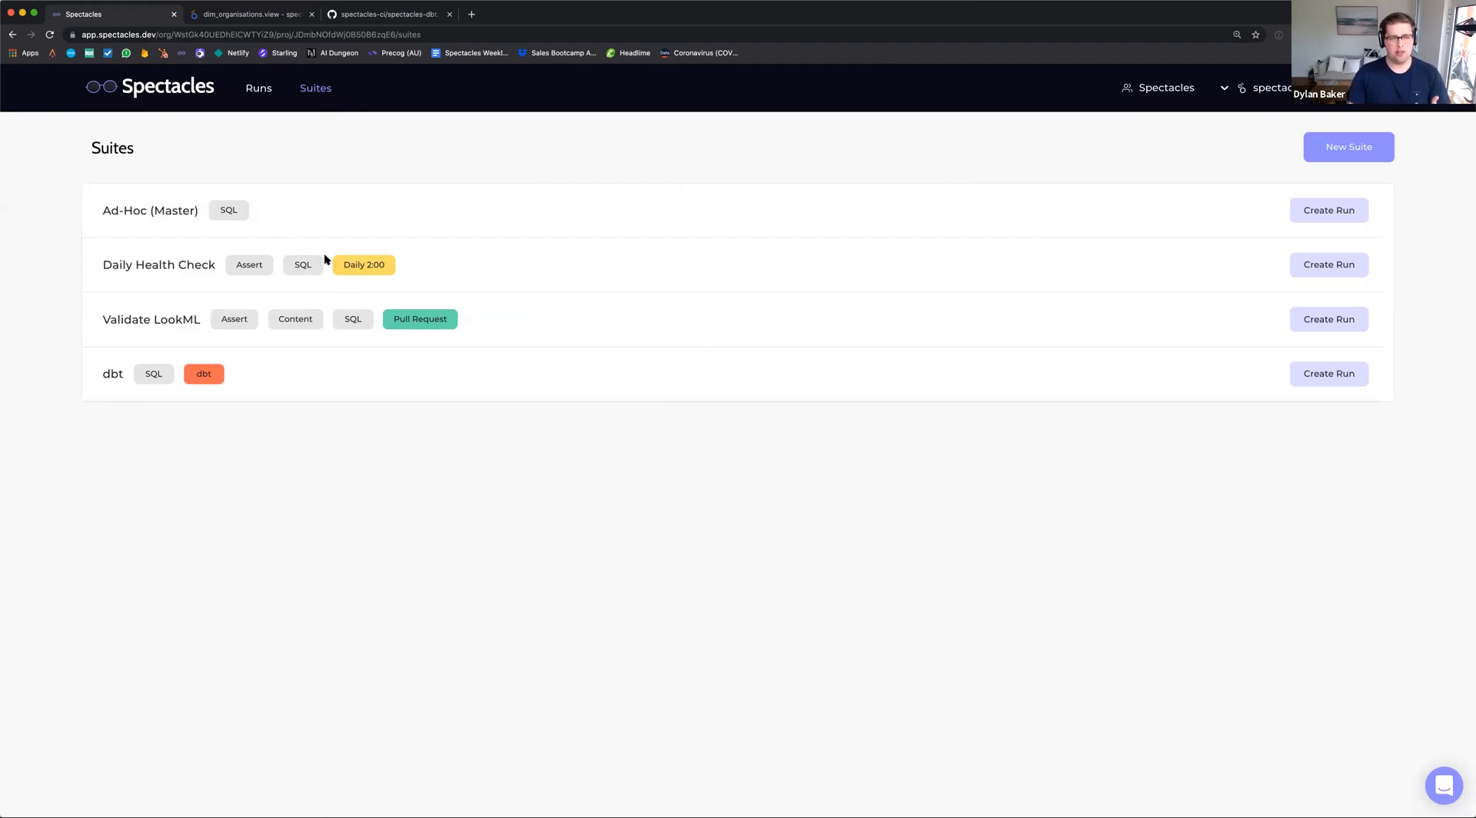
{"action": "left_click", "coordinate": [483, 317]}
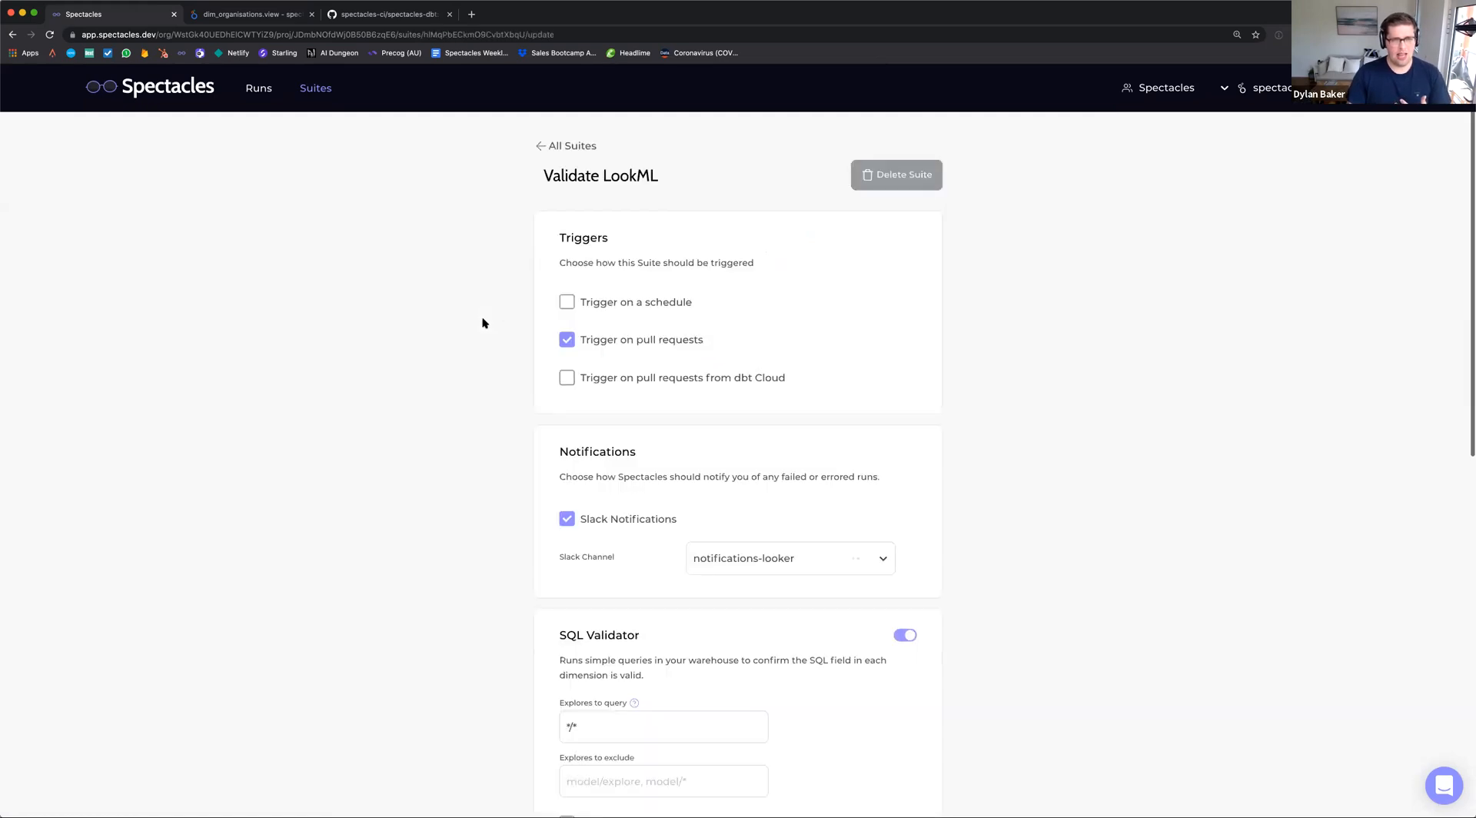
{"action": "scroll", "coordinate": [503, 356], "scroll_direction": "down", "scroll_amount": 5}
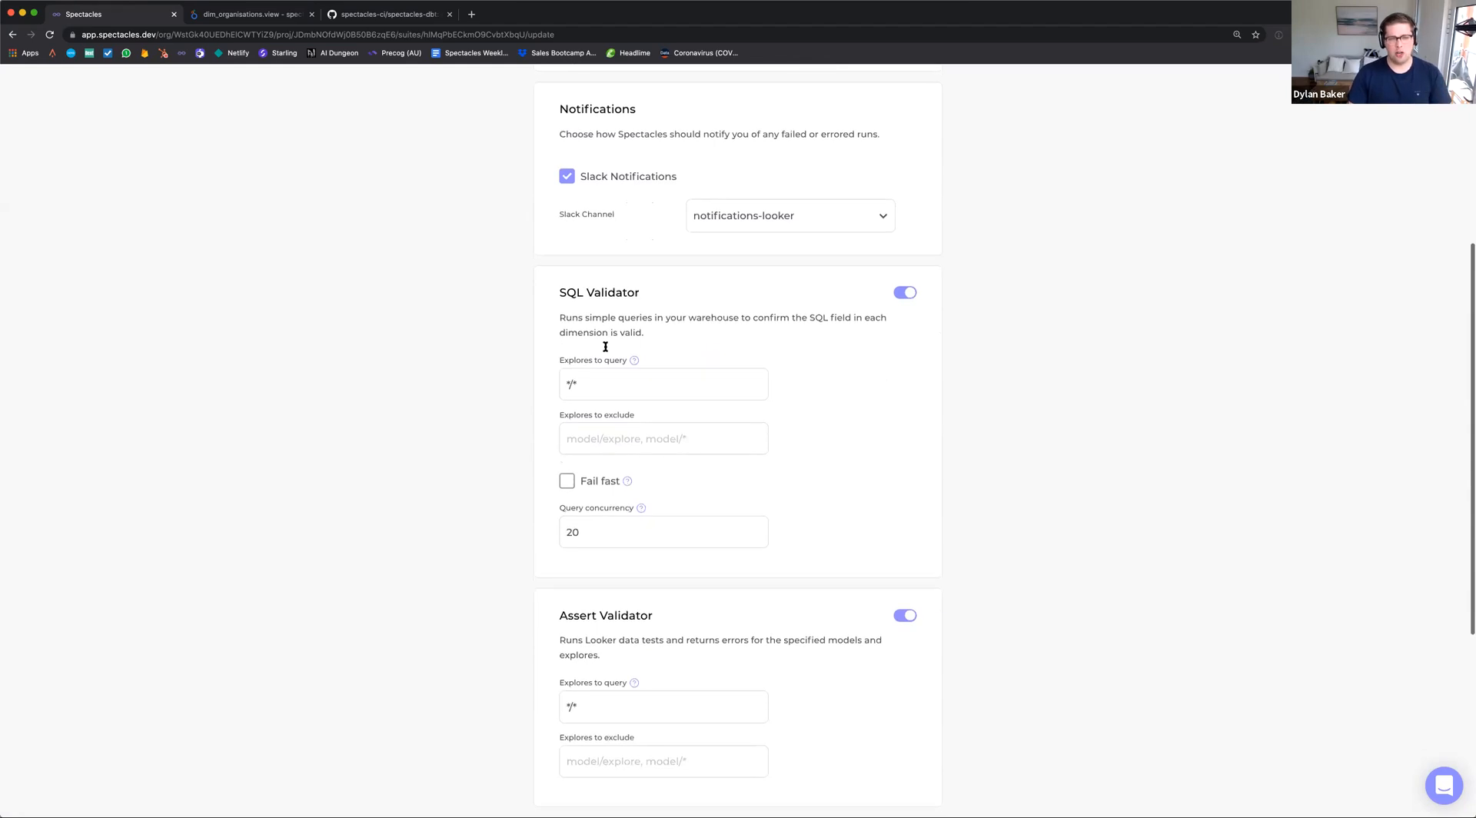
{"action": "scroll", "coordinate": [593, 376], "scroll_direction": "down", "scroll_amount": 2}
{"action": "scroll", "coordinate": [566, 386], "scroll_direction": "down", "scroll_amount": 4}
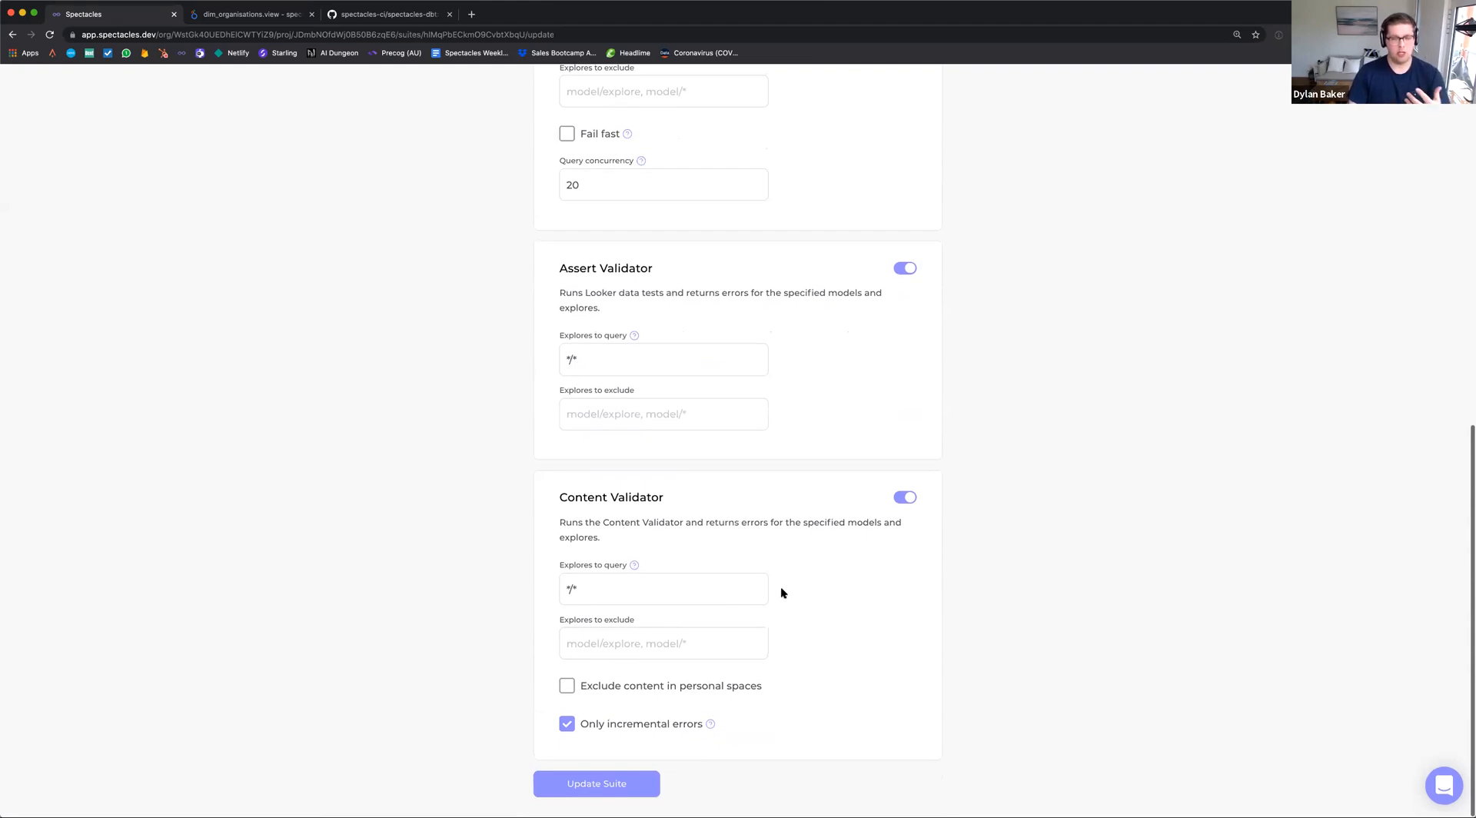
{"action": "scroll", "coordinate": [781, 593], "scroll_direction": "up", "scroll_amount": 2}
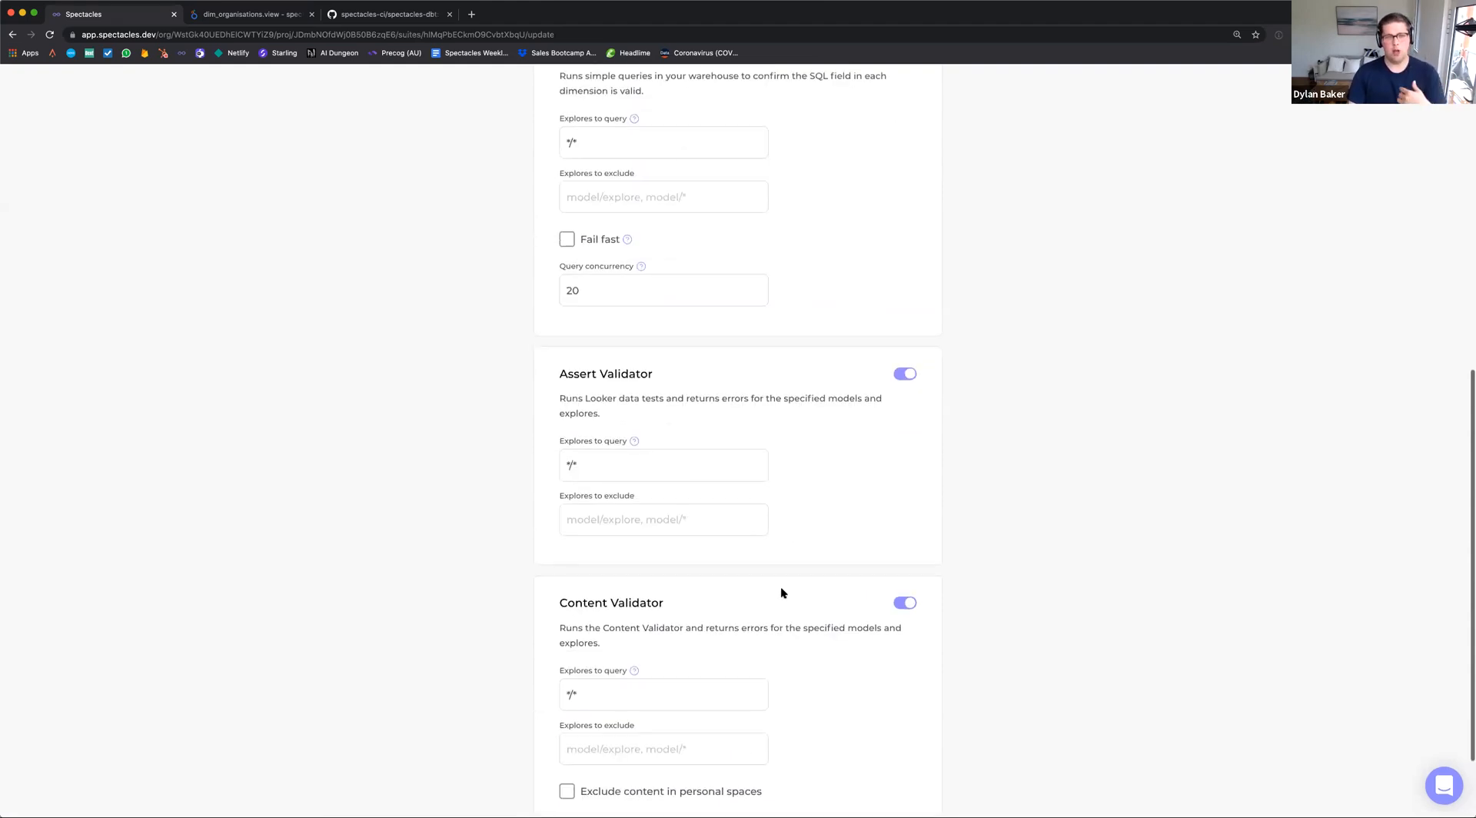
{"action": "scroll", "coordinate": [781, 593], "scroll_direction": "down", "scroll_amount": 2}
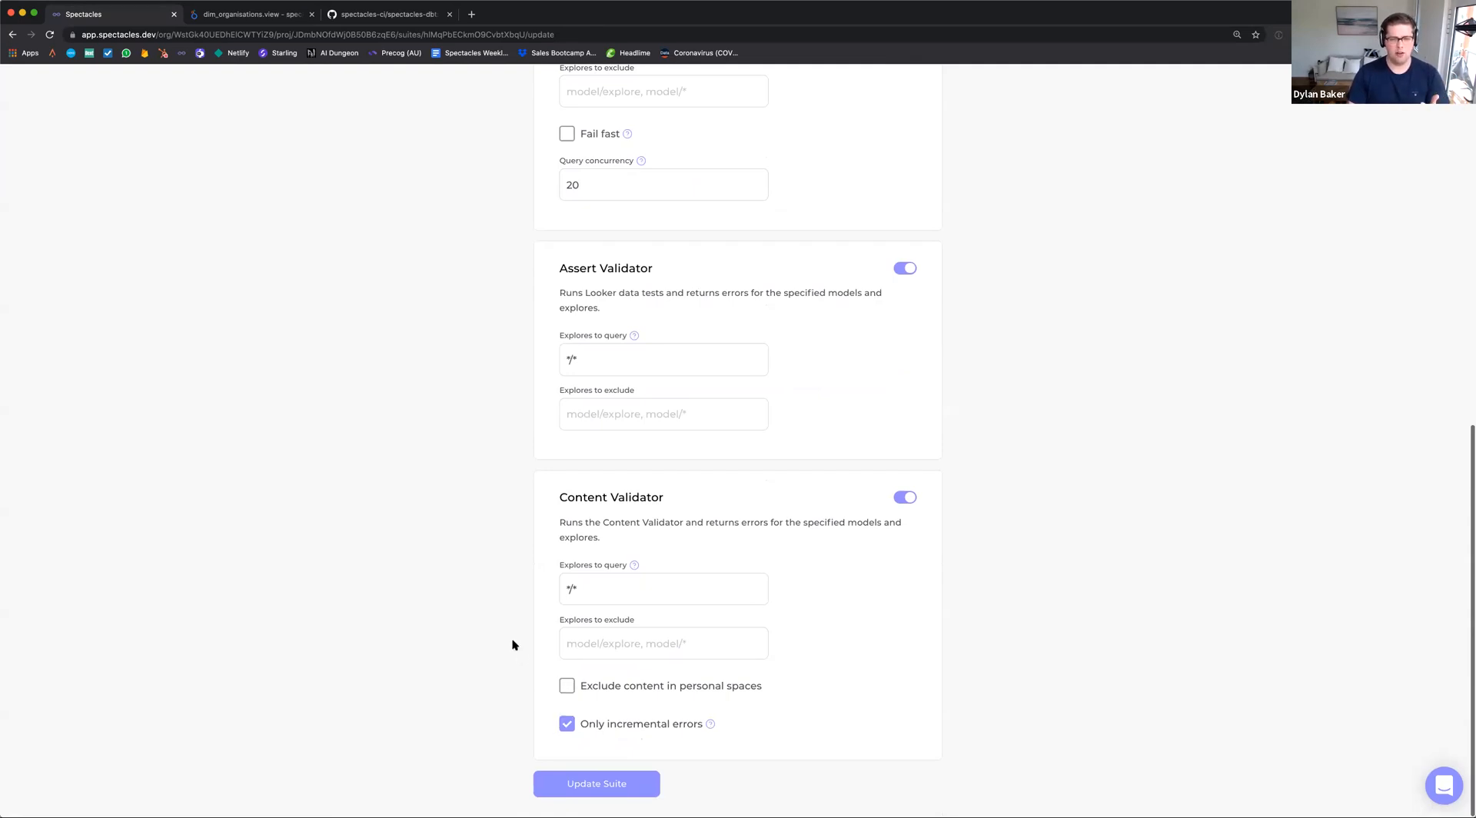
{"action": "scroll", "coordinate": [515, 634], "scroll_direction": "up", "scroll_amount": 15}
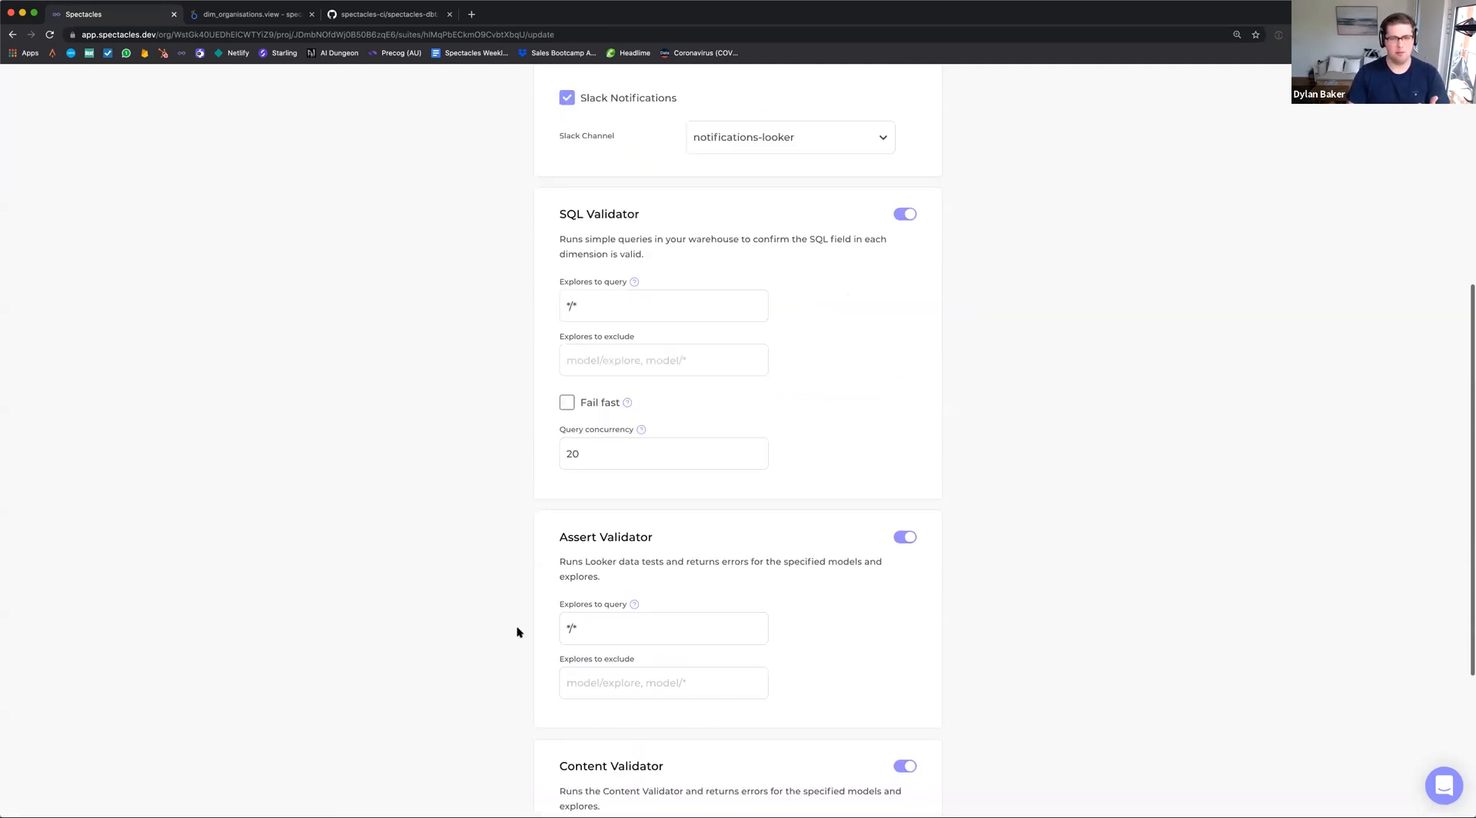
{"action": "left_click", "coordinate": [13, 34]}
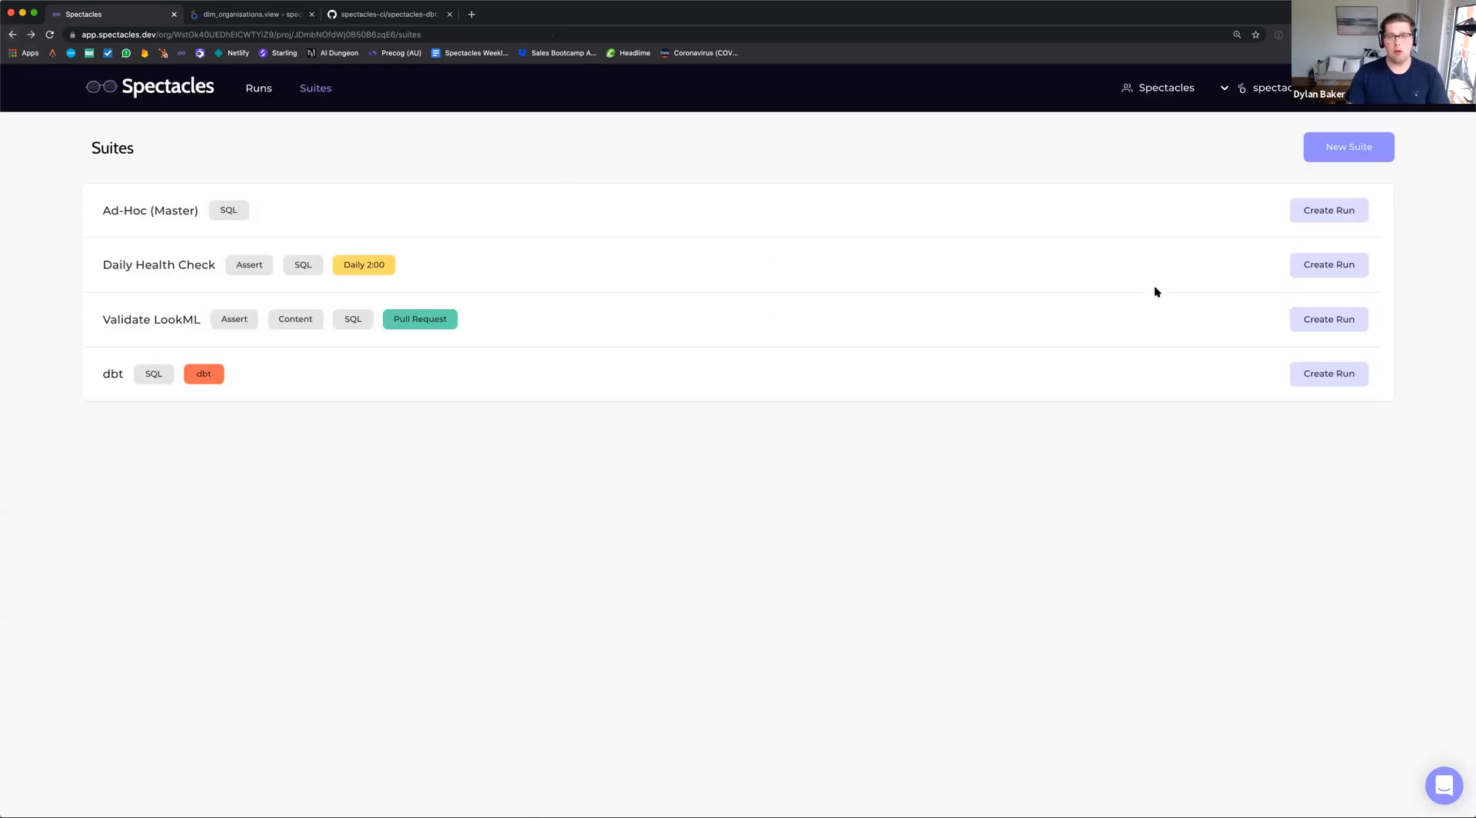
Prepare a manual run of the Validate LookML suite with dbt_dataset overridden by a personal development dataset, and cancel it
{"action": "left_click", "coordinate": [1346, 321]}
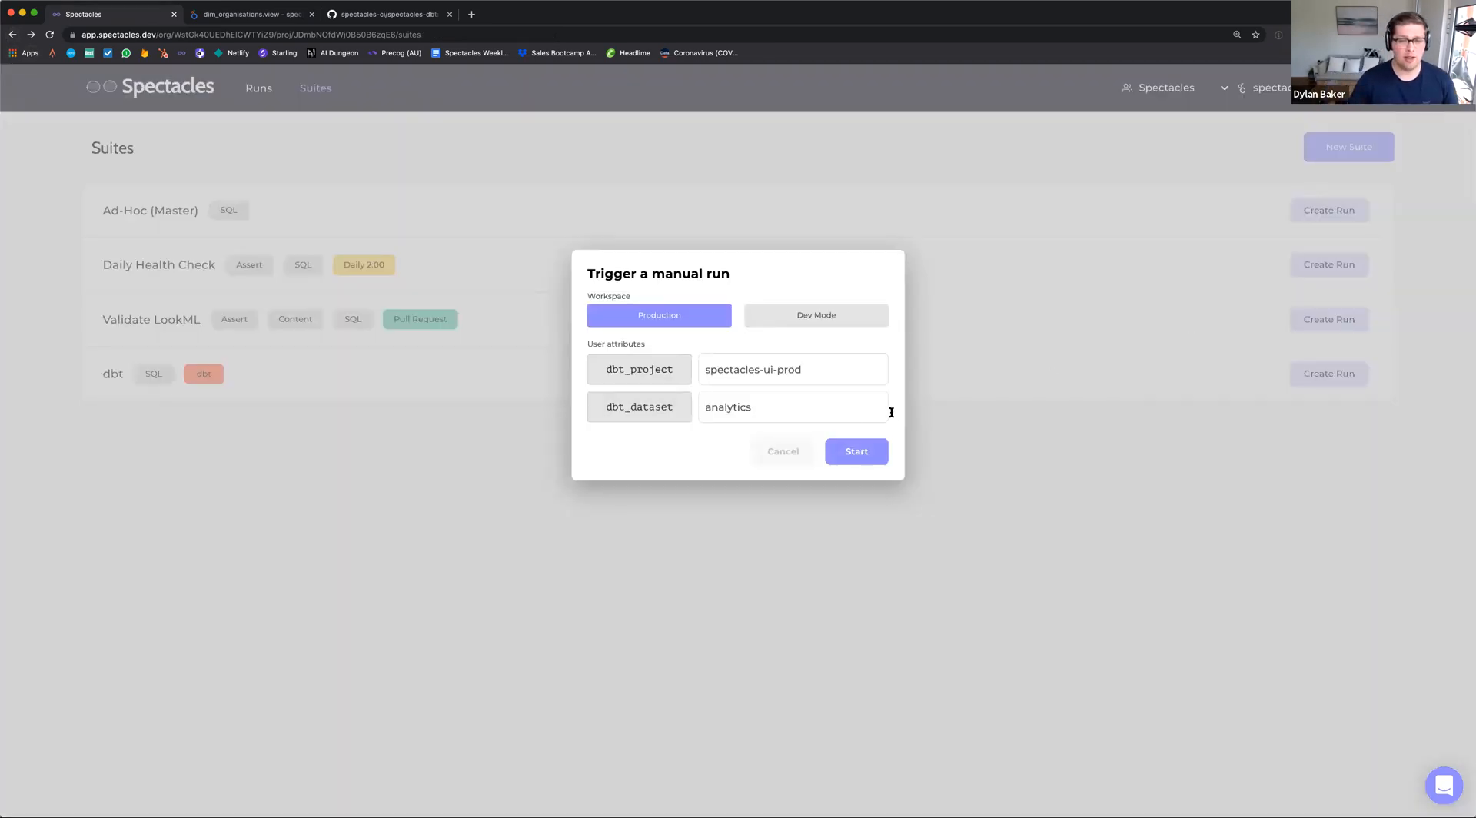
{"action": "double_click", "coordinate": [742, 405]}
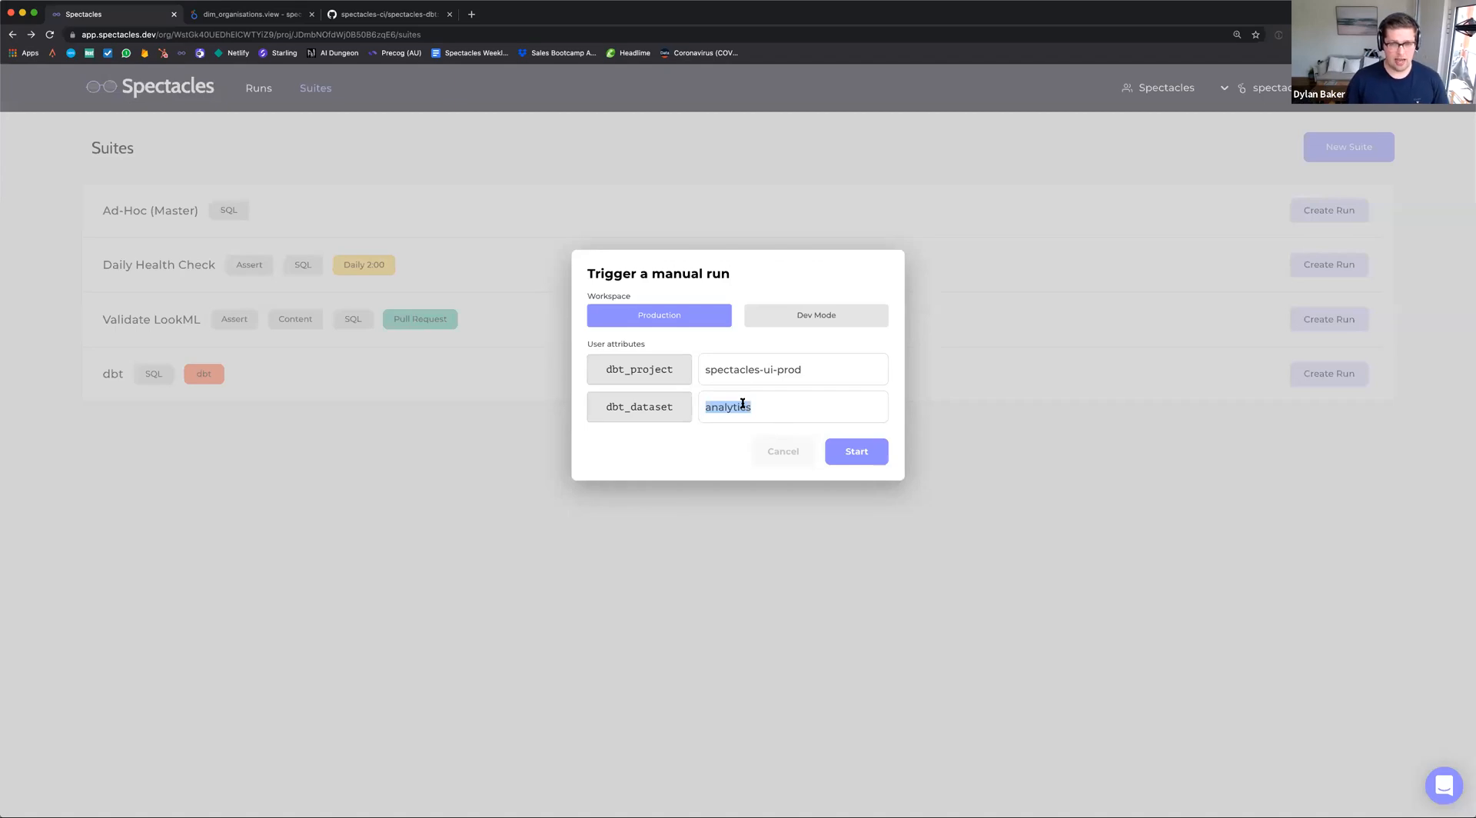
{"action": "type", "text": "dbt_dylan"}
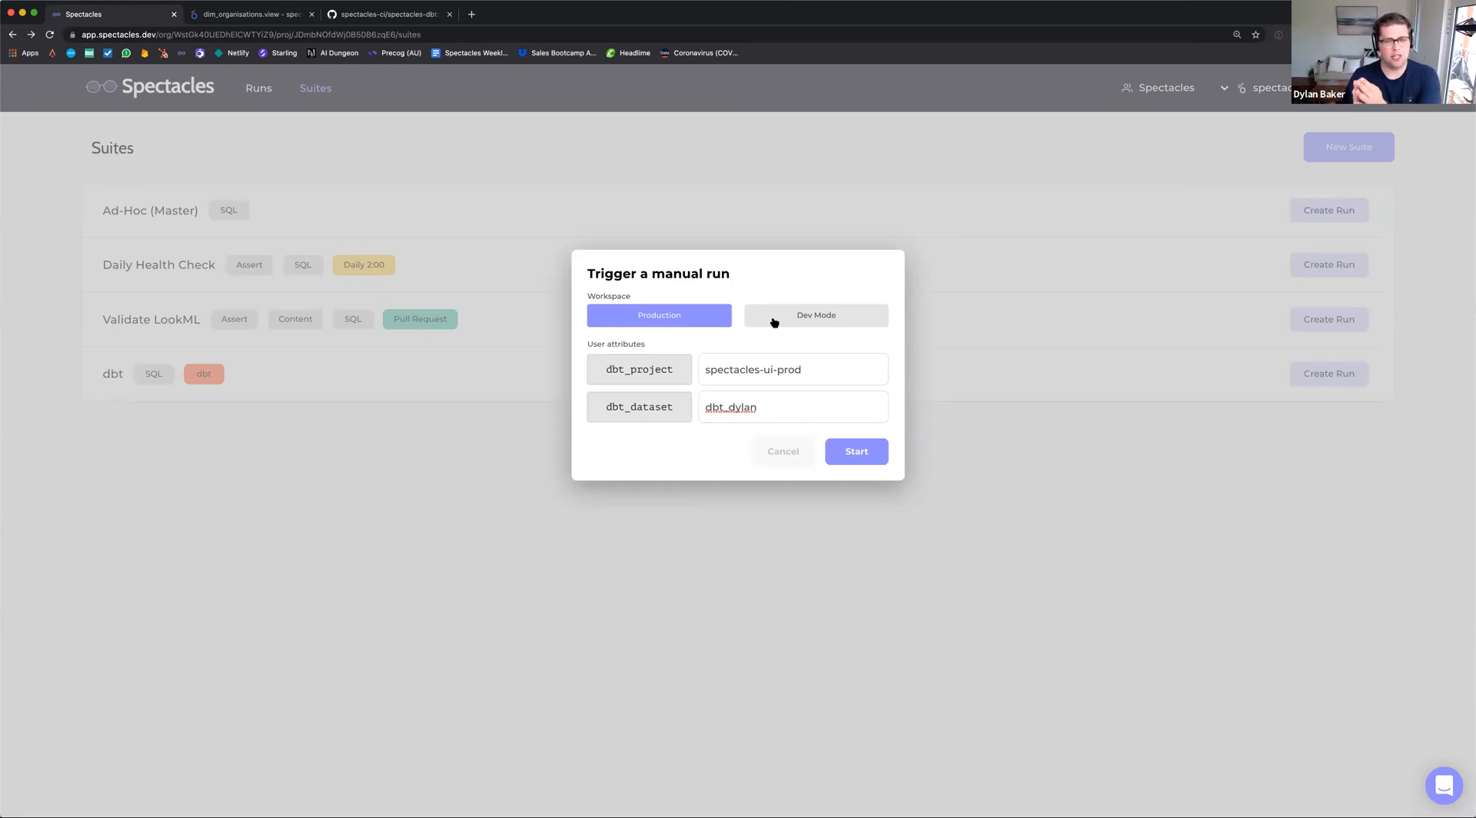
{"action": "left_click", "coordinate": [783, 451]}
Open the configuration of the dbt suite from the suites list
{"action": "left_click", "coordinate": [564, 326]}
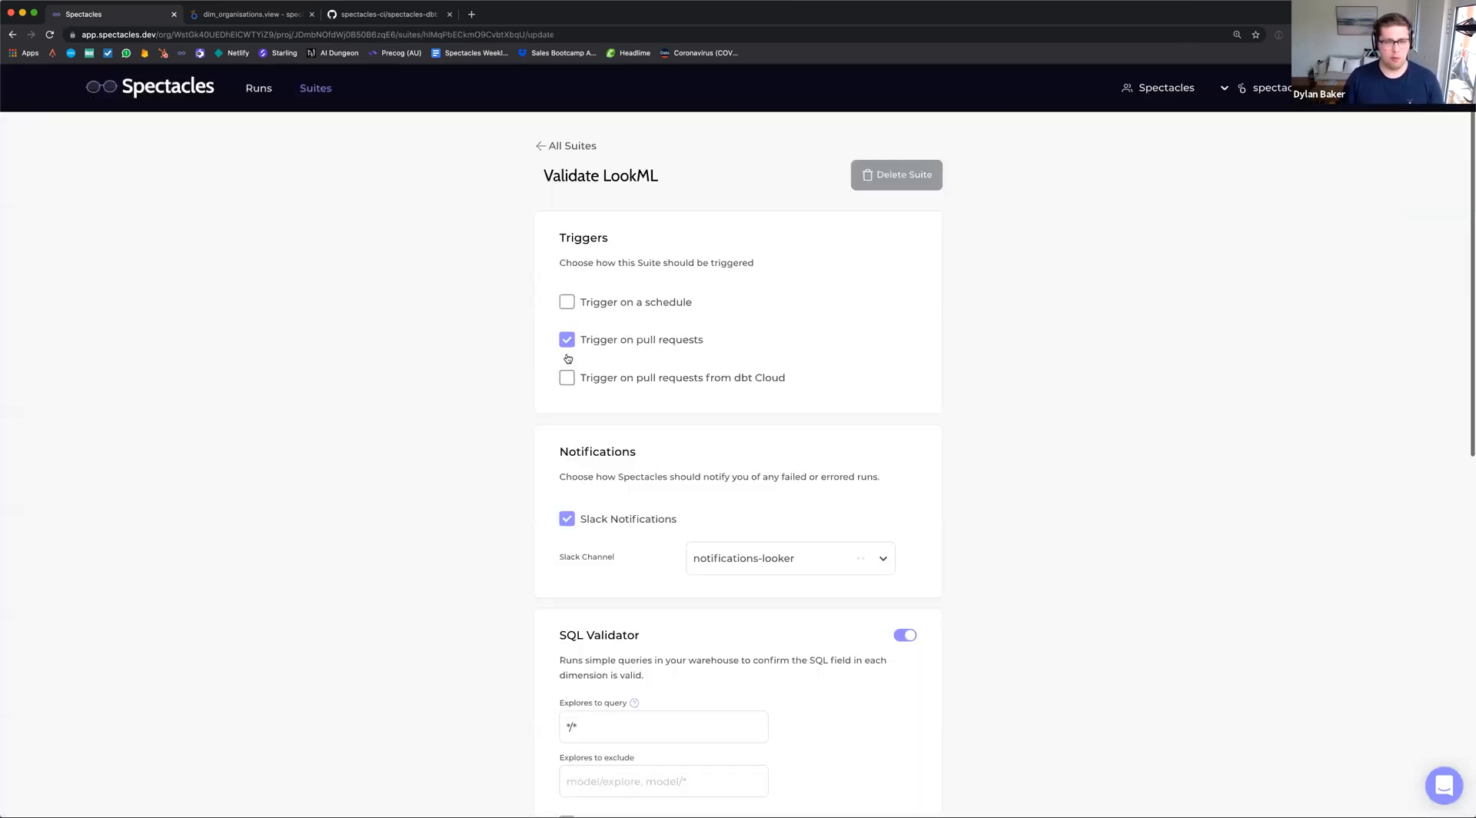
{"action": "left_click", "coordinate": [302, 87]}
{"action": "left_click", "coordinate": [246, 369]}
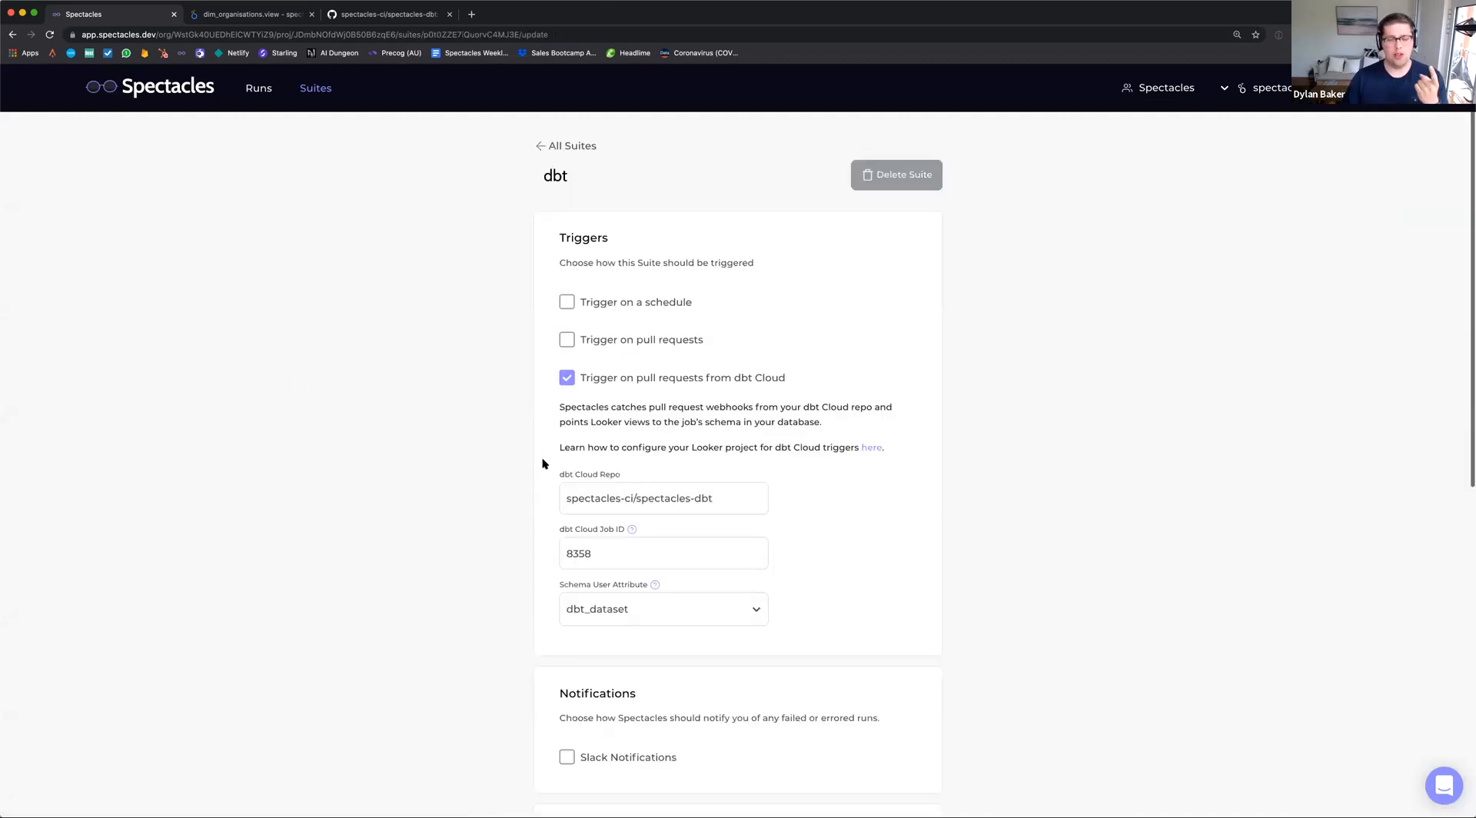
Inspect the suite's dbt Cloud Repo setting, view the matching spectacles-dbt repository on GitHub, and return to the suite
{"action": "triple_click", "coordinate": [611, 494]}
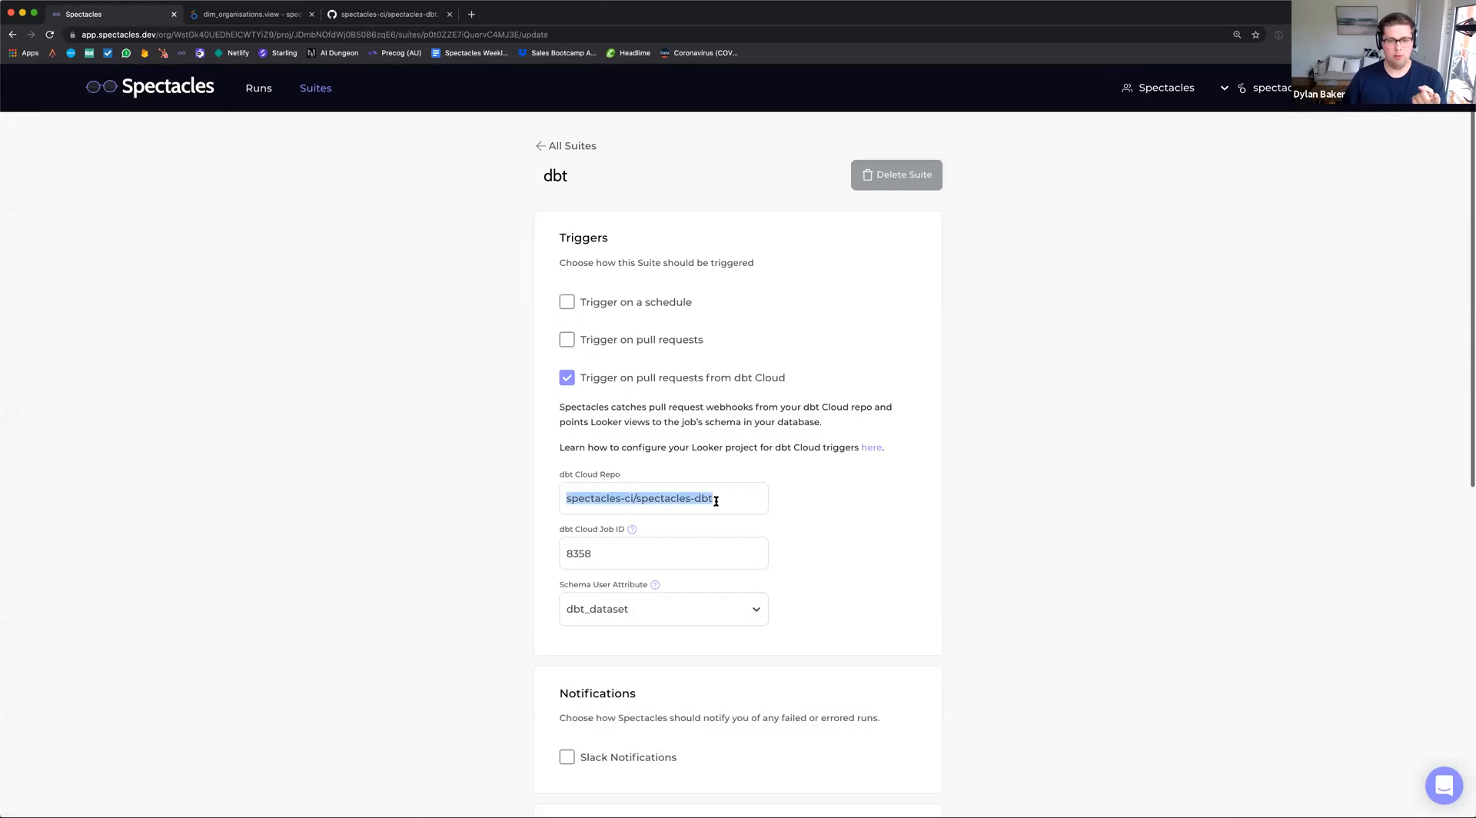
{"action": "left_click", "coordinate": [798, 510]}
{"action": "left_click_drag", "start_coordinate": [741, 504], "coordinate": [564, 502]}
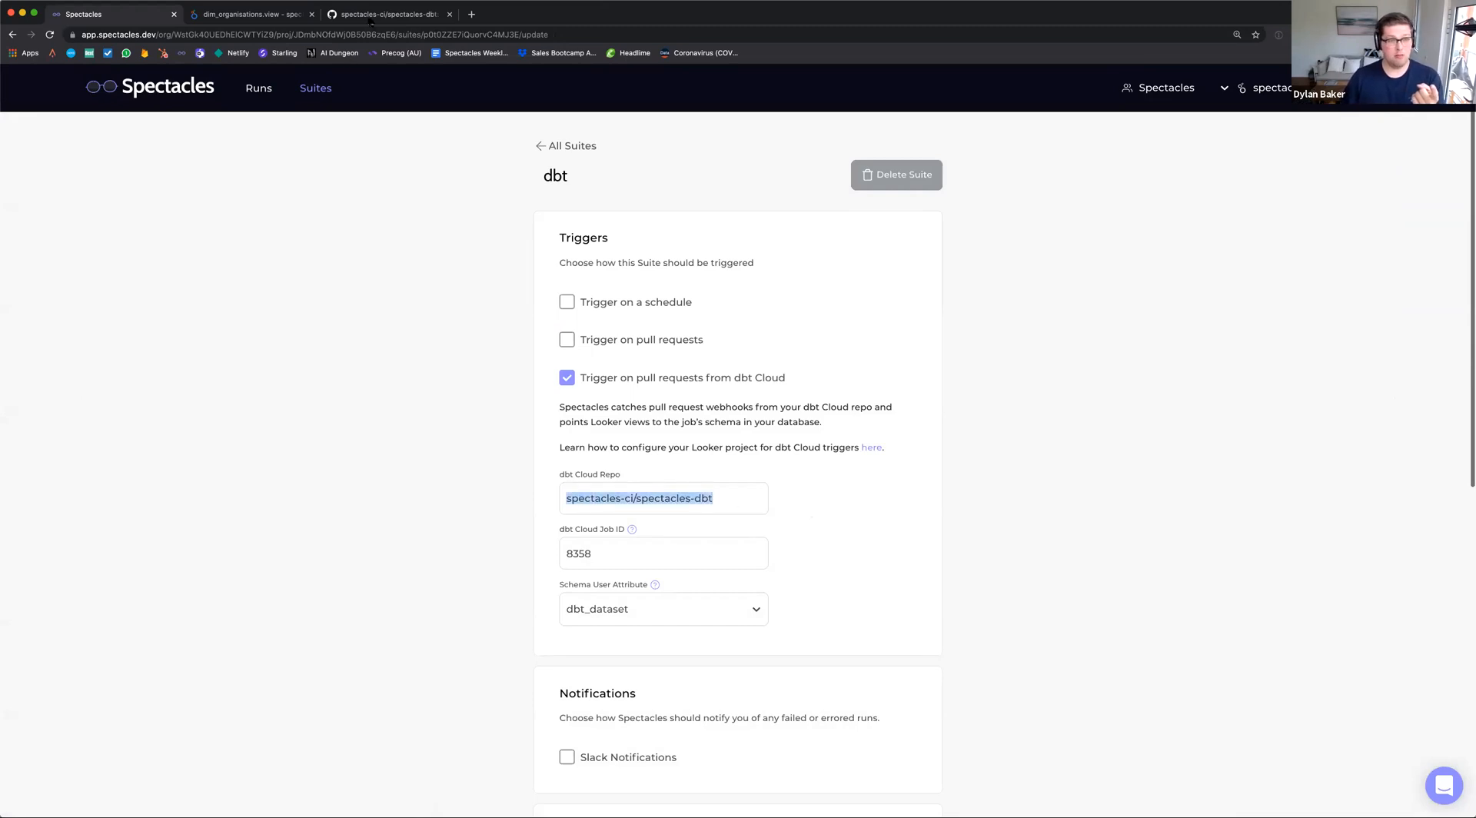
{"action": "left_click", "coordinate": [369, 15]}
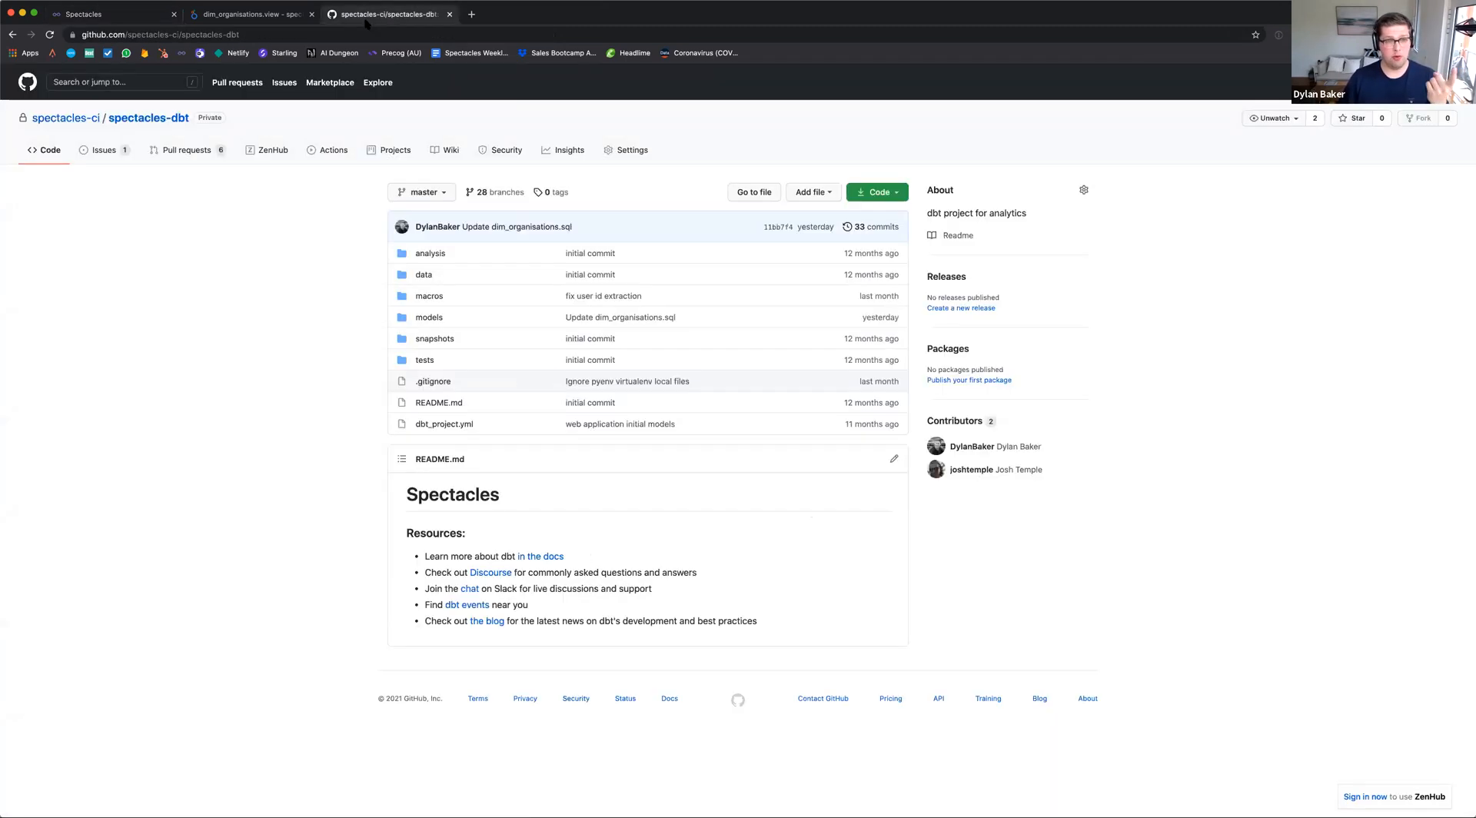
{"action": "left_click", "coordinate": [243, 15]}
{"action": "left_click", "coordinate": [132, 17]}
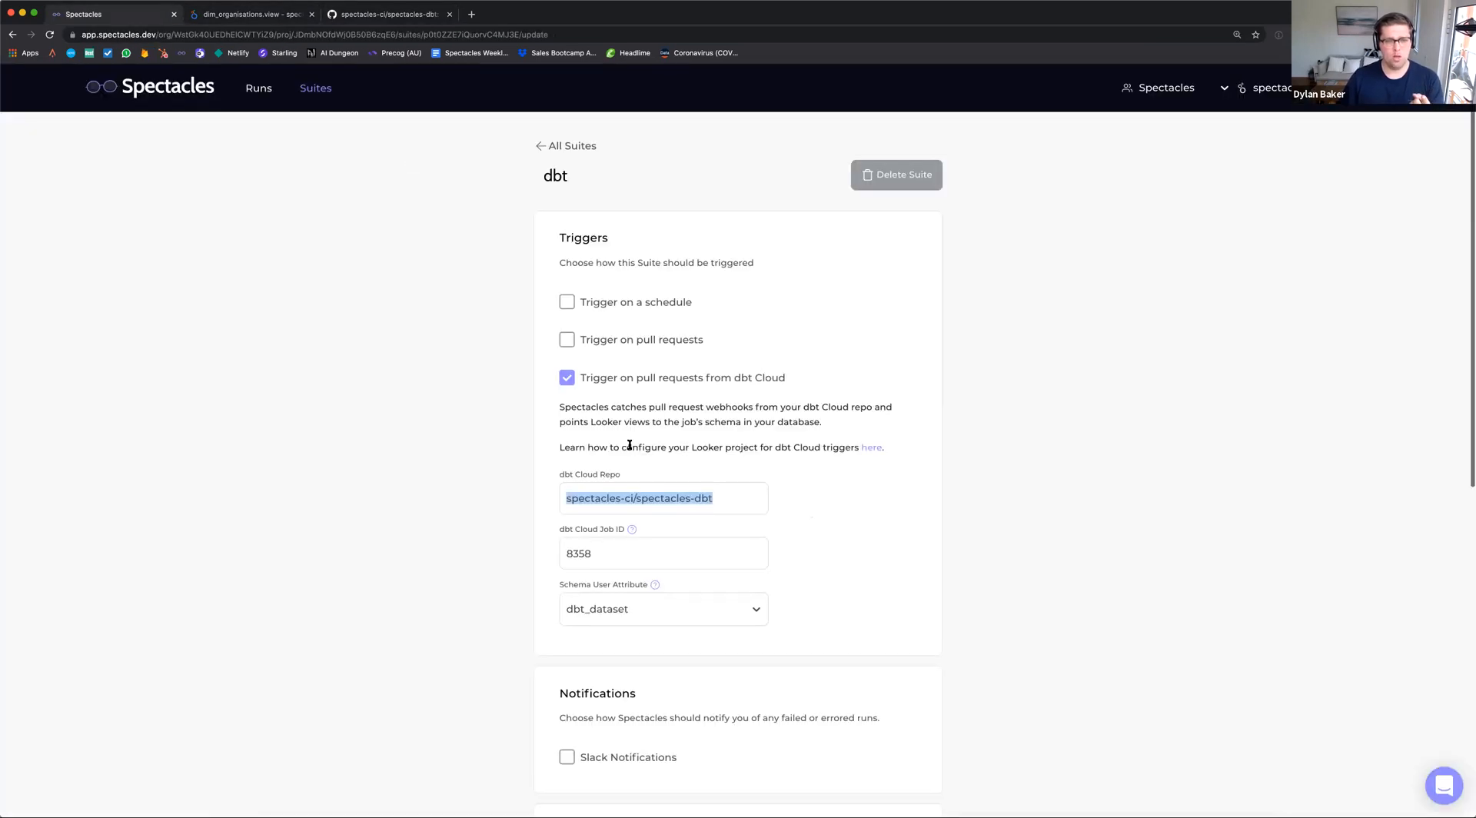
Inspect the dbt Cloud Job ID and open the choices for the Schema User Attribute
{"action": "double_click", "coordinate": [579, 553]}
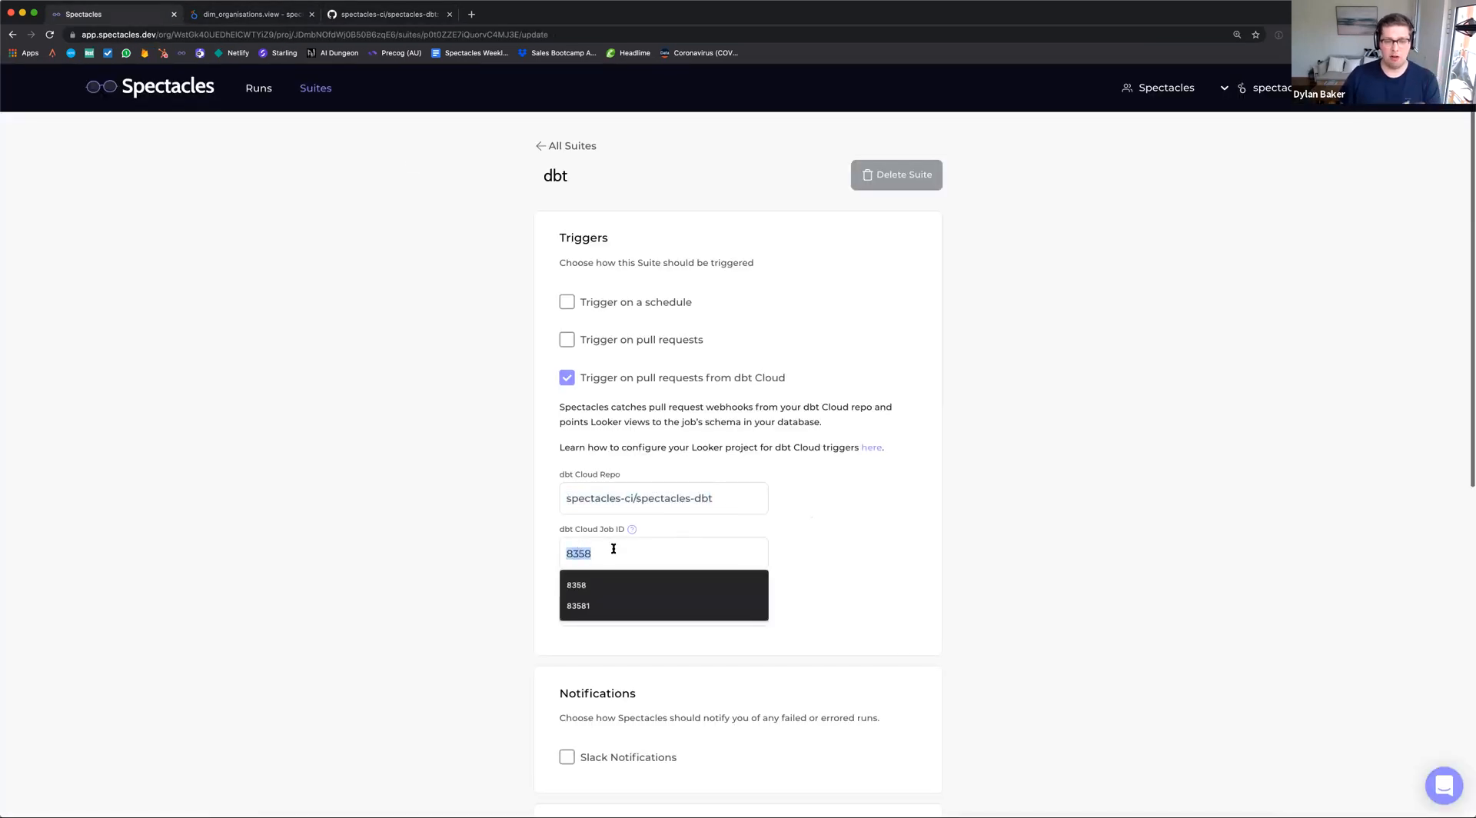
{"action": "left_click", "coordinate": [696, 534]}
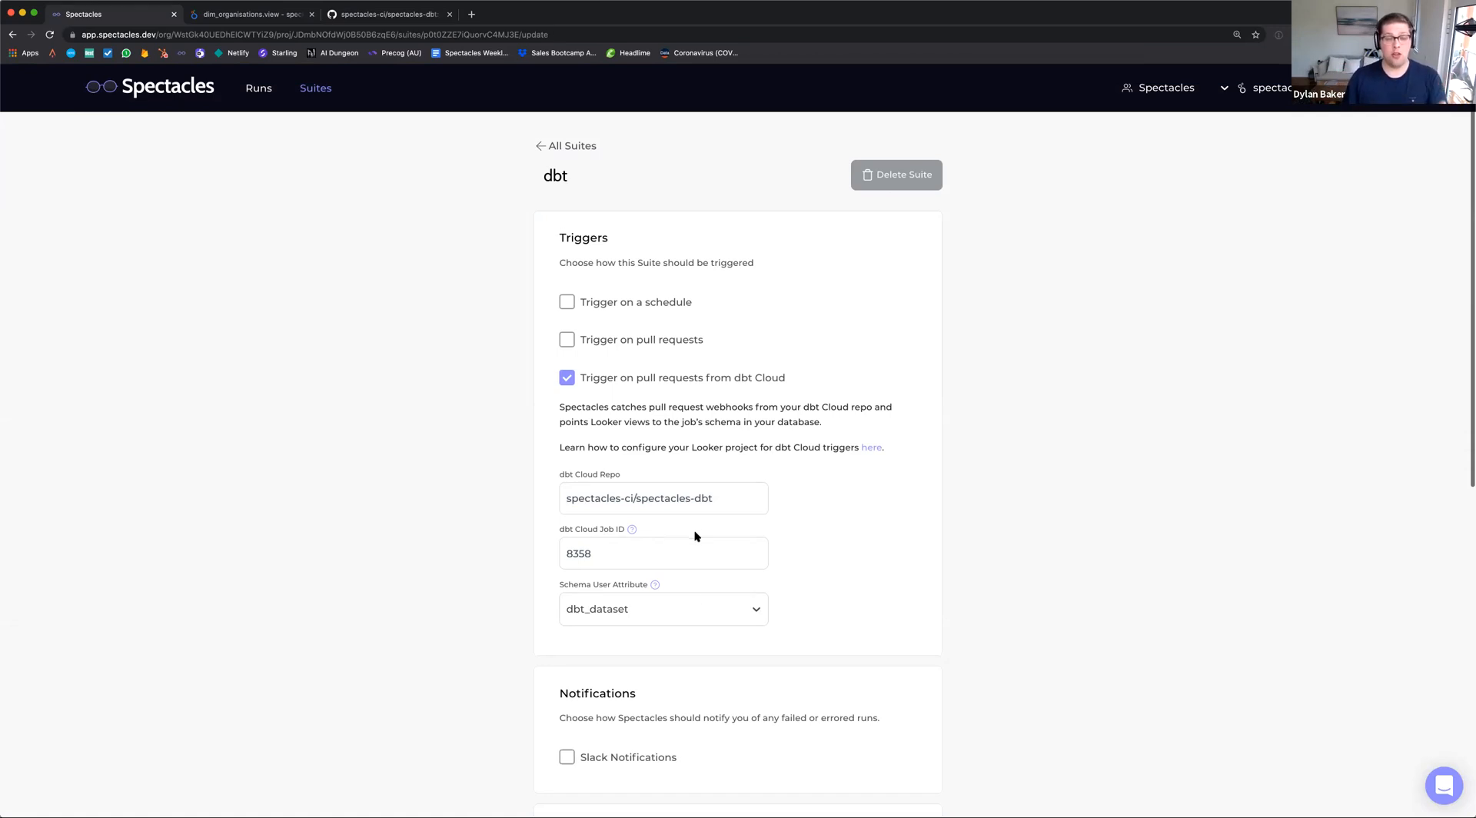
{"action": "left_click", "coordinate": [692, 609]}
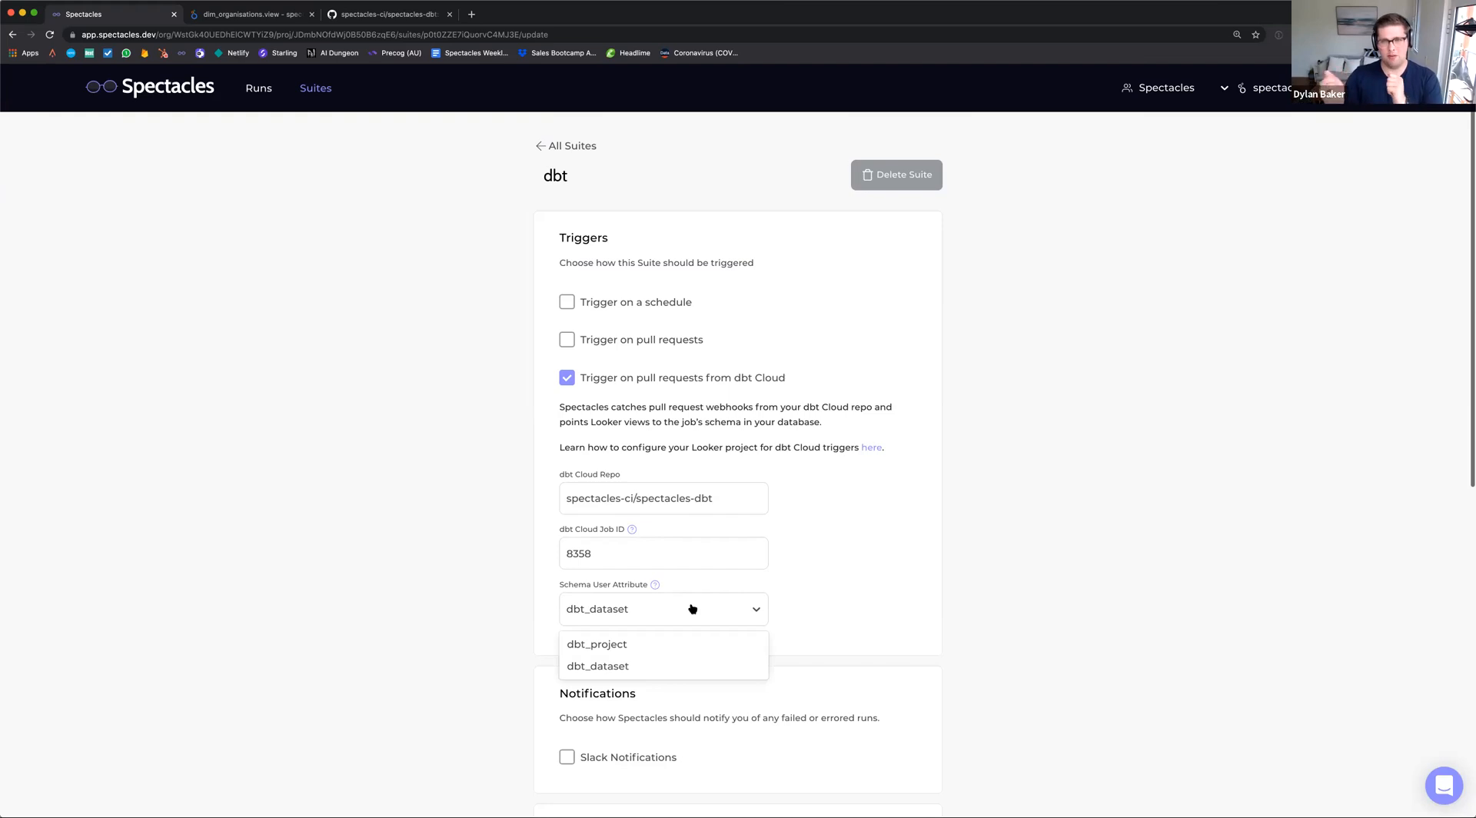
Review the dim_organisations view in Looker, highlighting its table name in sql_table_name and the column behind the count_projects dimension
{"action": "left_click", "coordinate": [1124, 414]}
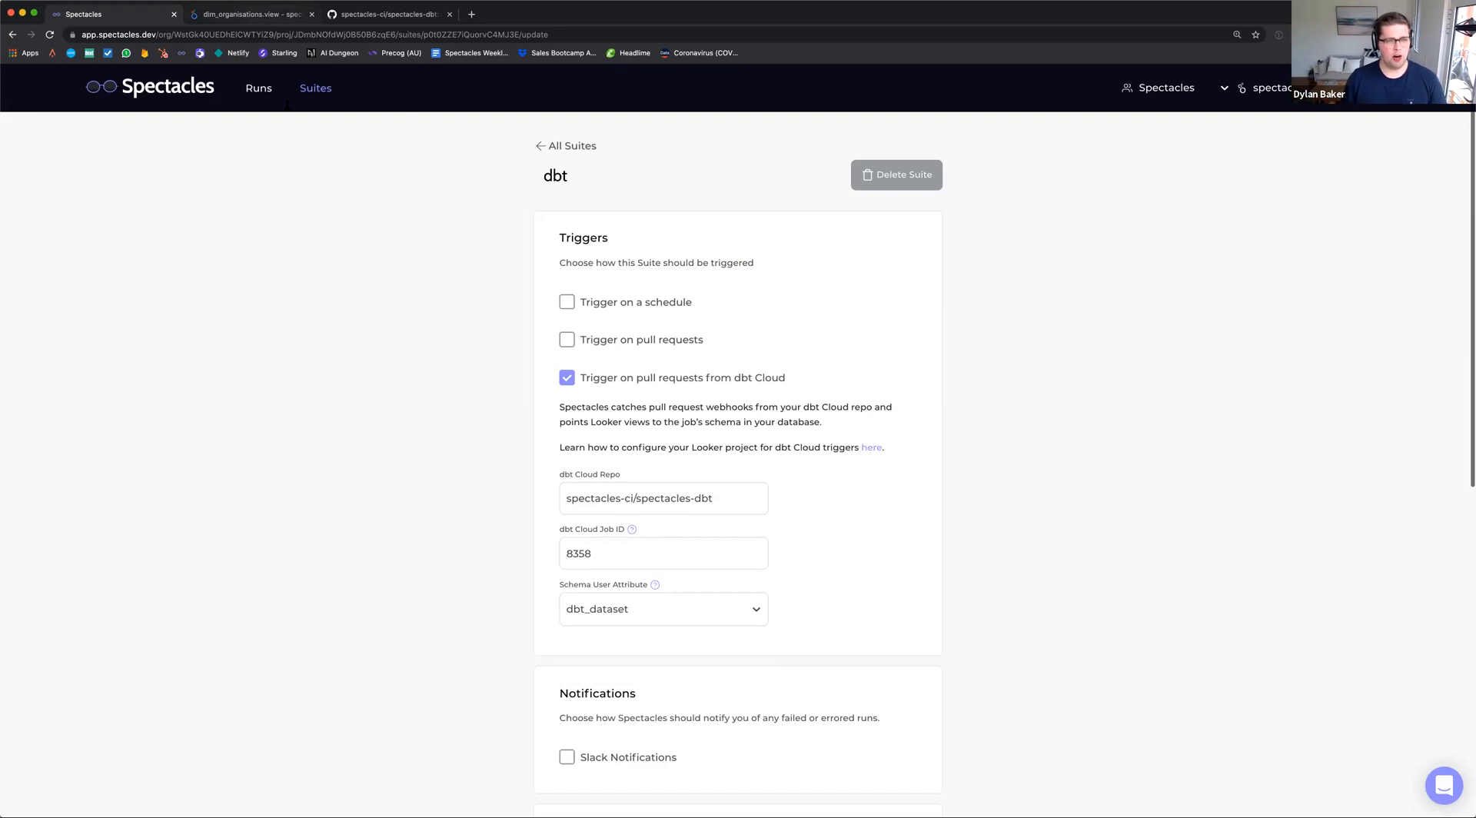
{"action": "left_click", "coordinate": [263, 15]}
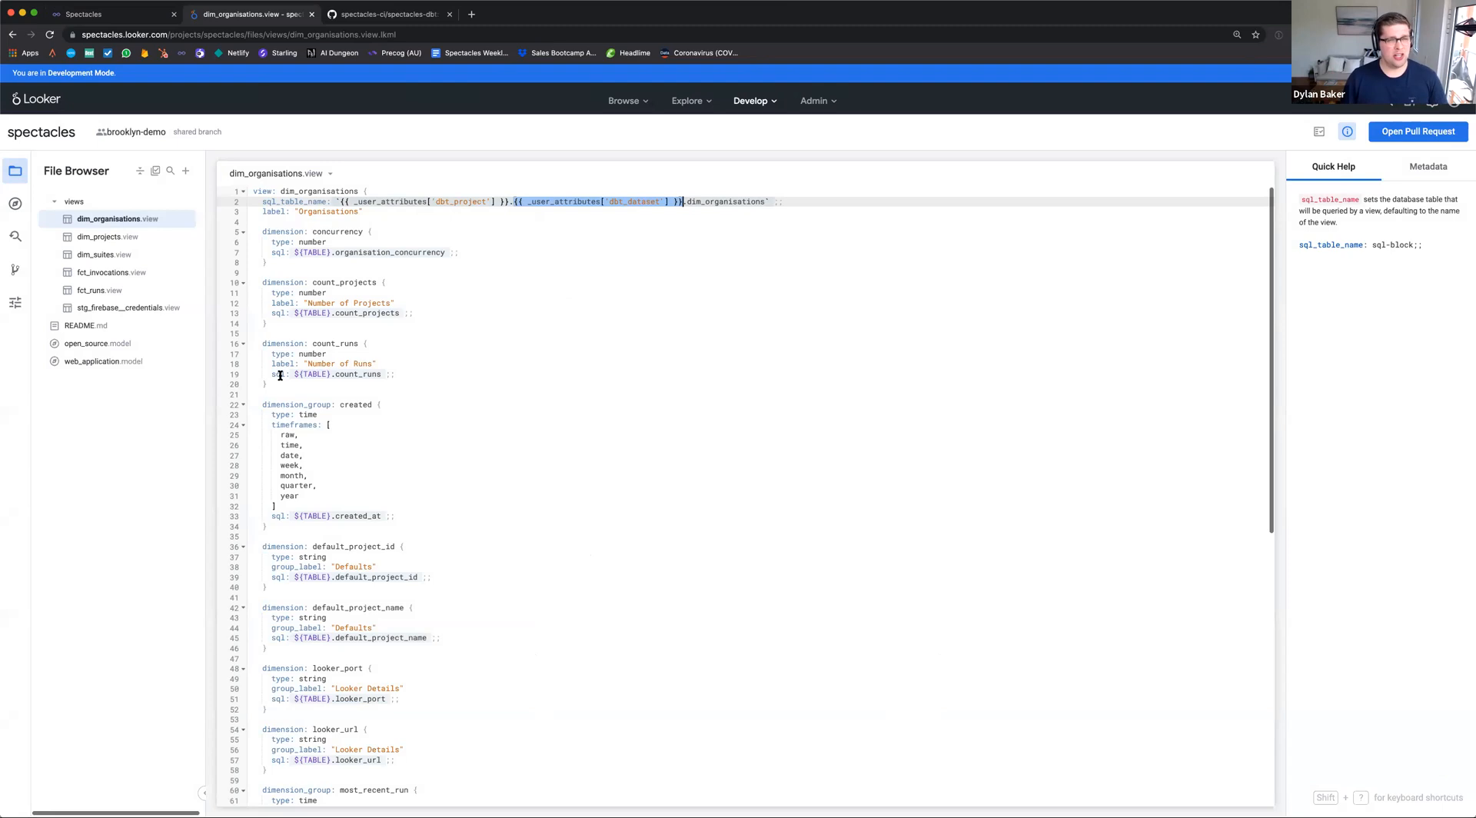
{"action": "double_click", "coordinate": [261, 176]}
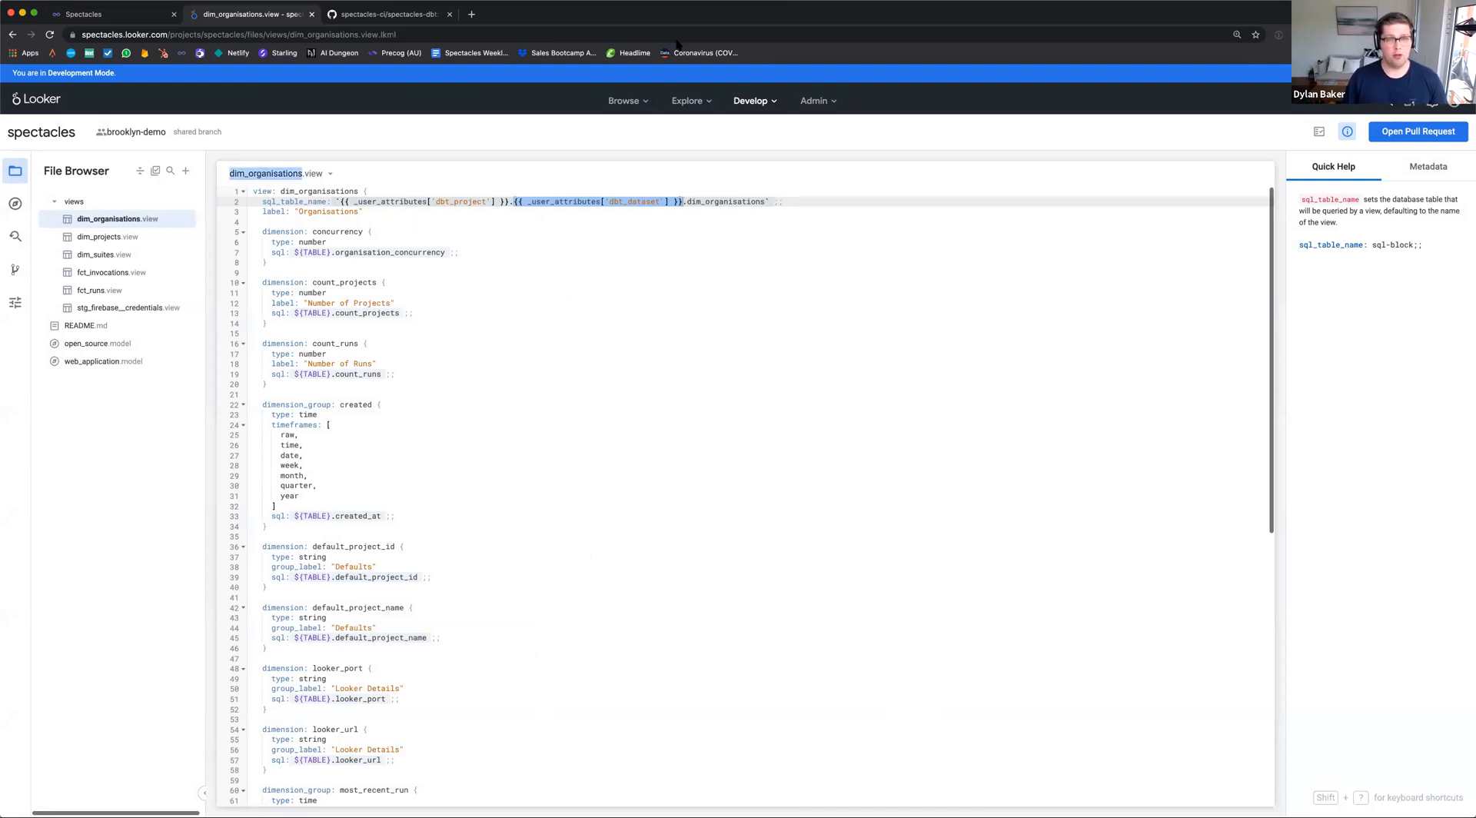
{"action": "left_click", "coordinate": [687, 202]}
{"action": "key", "text": "ctrl+a"}
{"action": "double_click", "coordinate": [697, 202]}
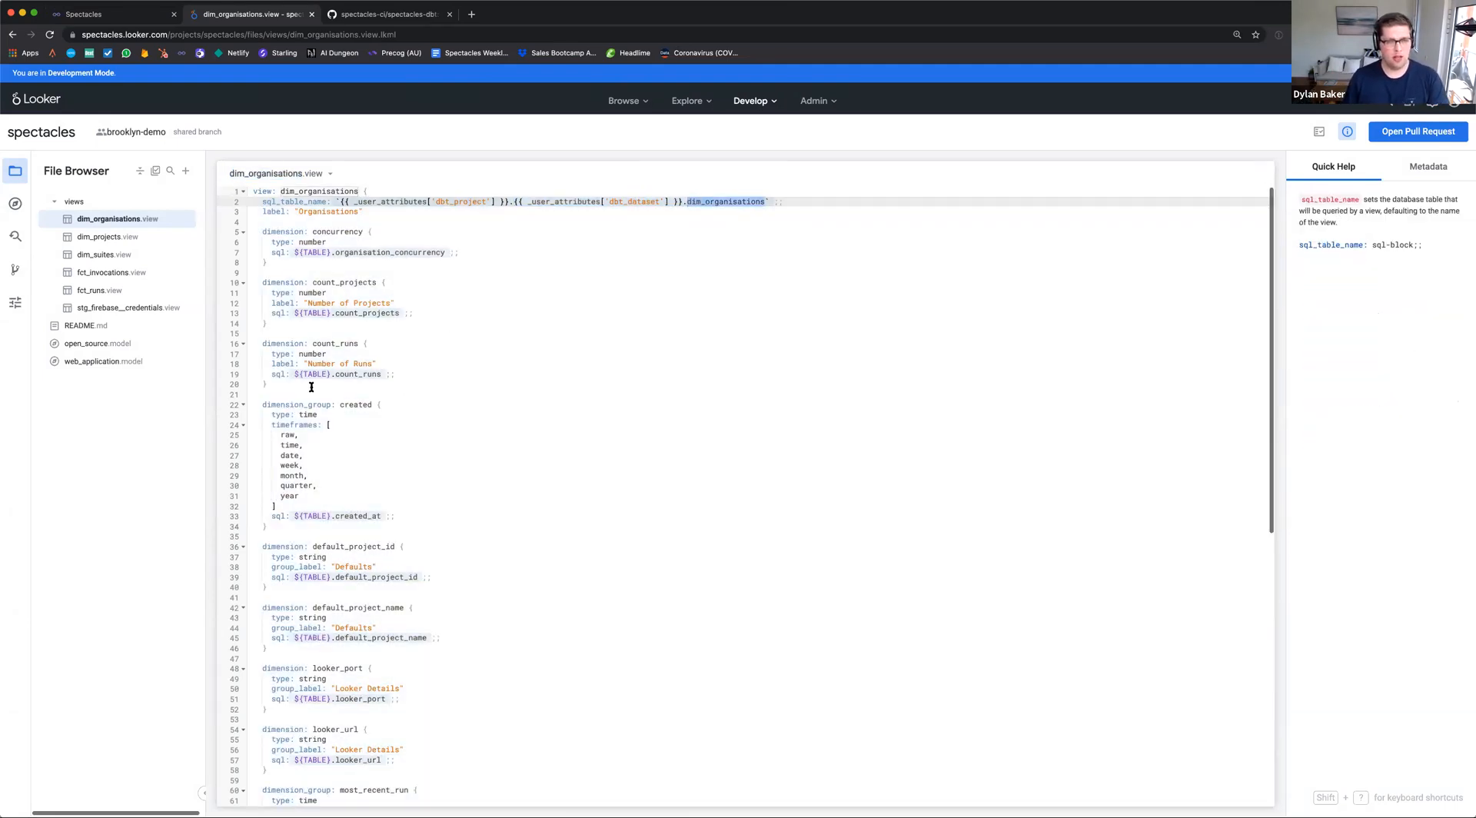
{"action": "left_click_drag", "start_coordinate": [311, 385], "coordinate": [254, 273]}
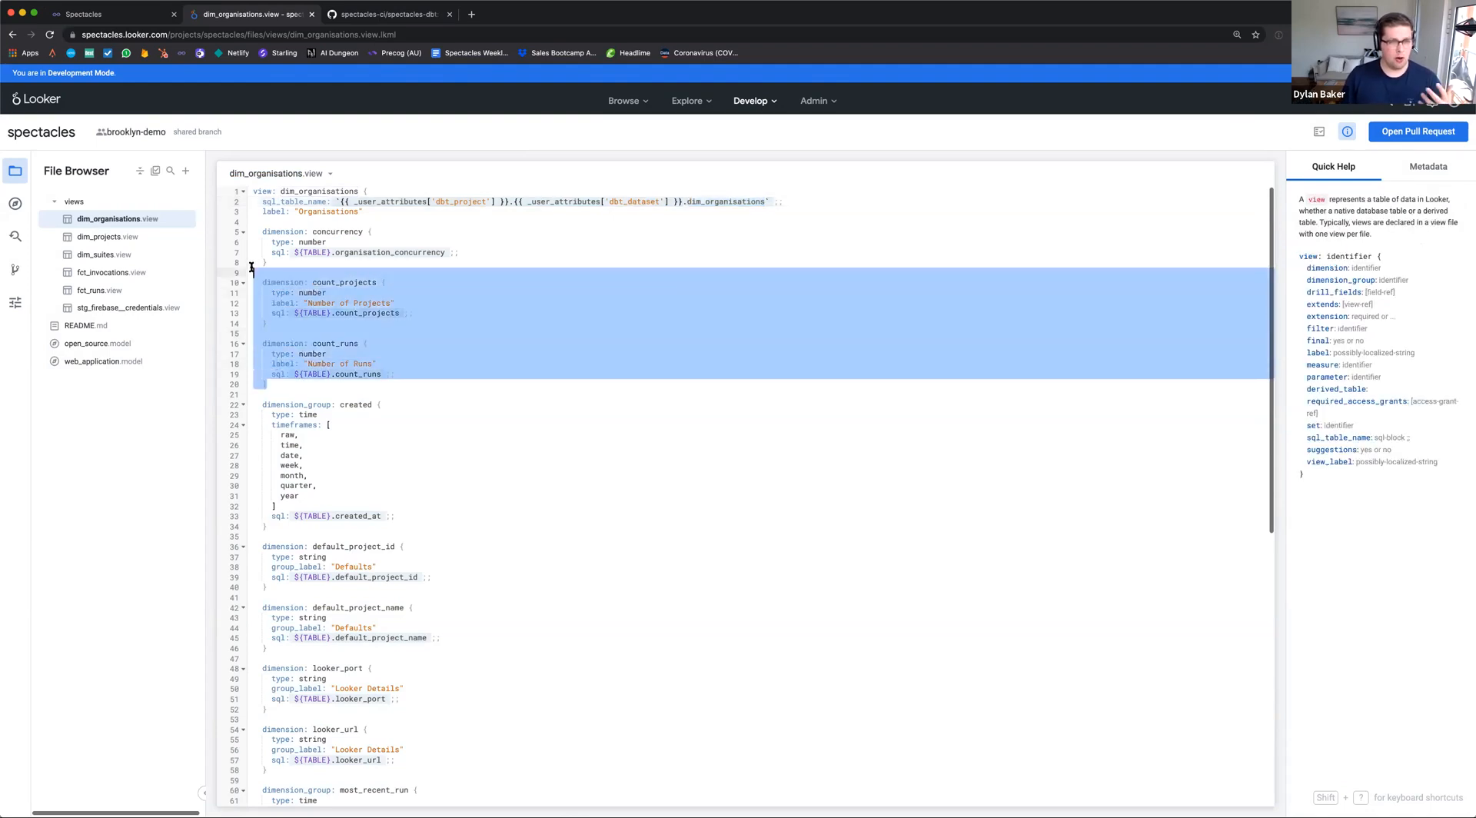
{"action": "left_click", "coordinate": [313, 290]}
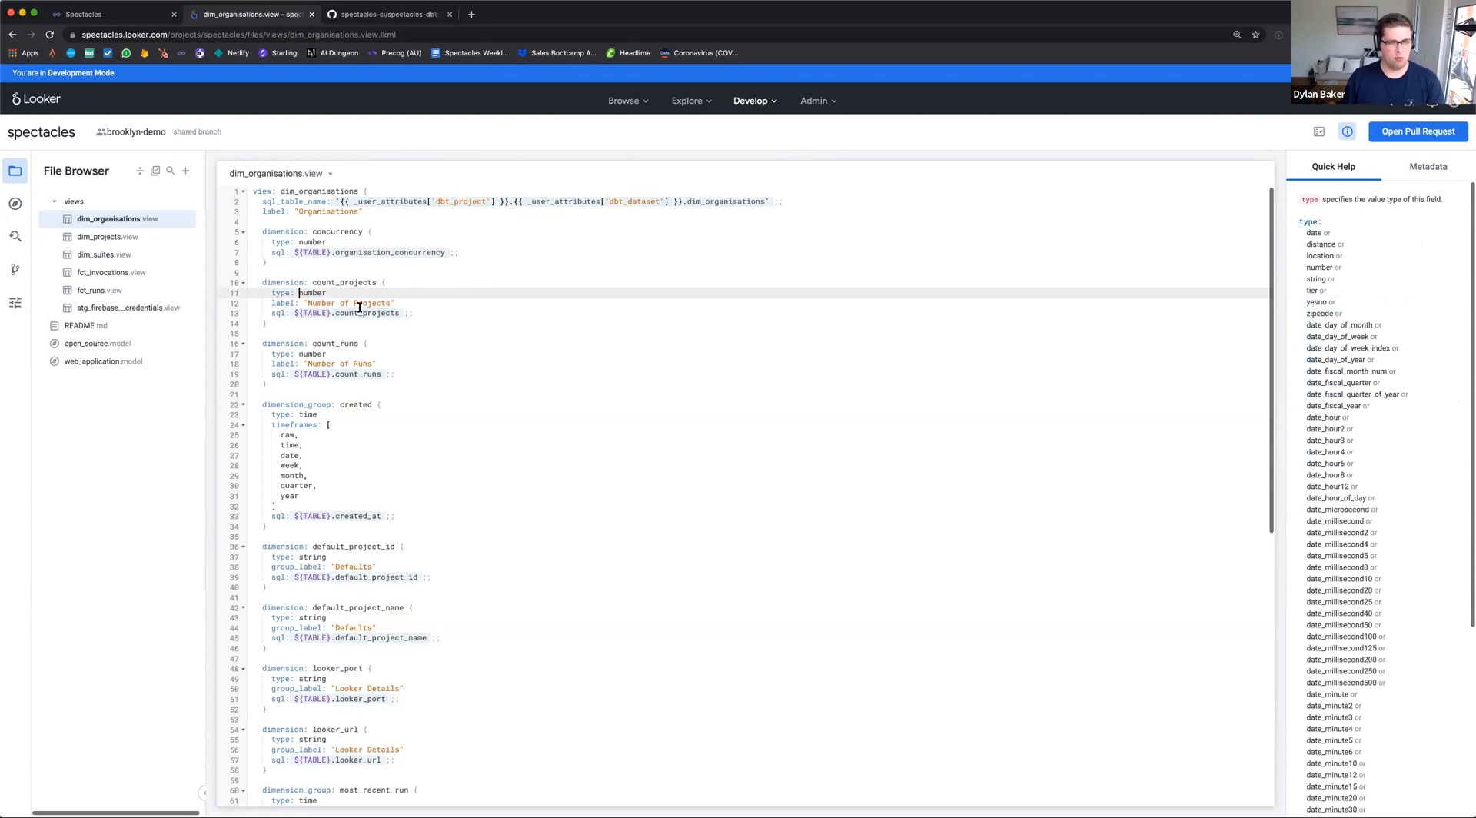
{"action": "double_click", "coordinate": [356, 313]}
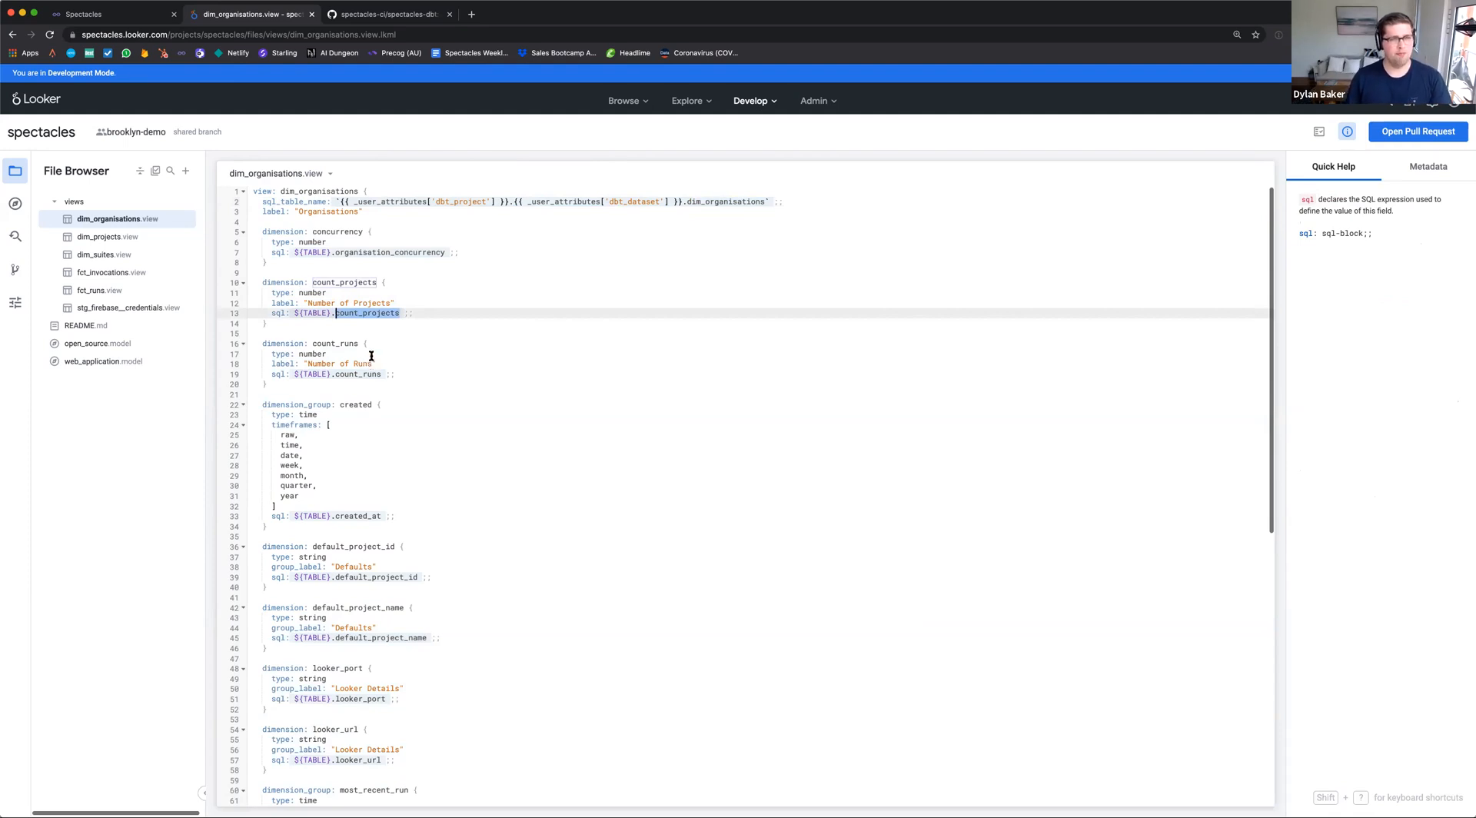
Find the dim_organisations.sql model in the spectacles-dbt repository on GitHub and open it
{"action": "left_click", "coordinate": [375, 17]}
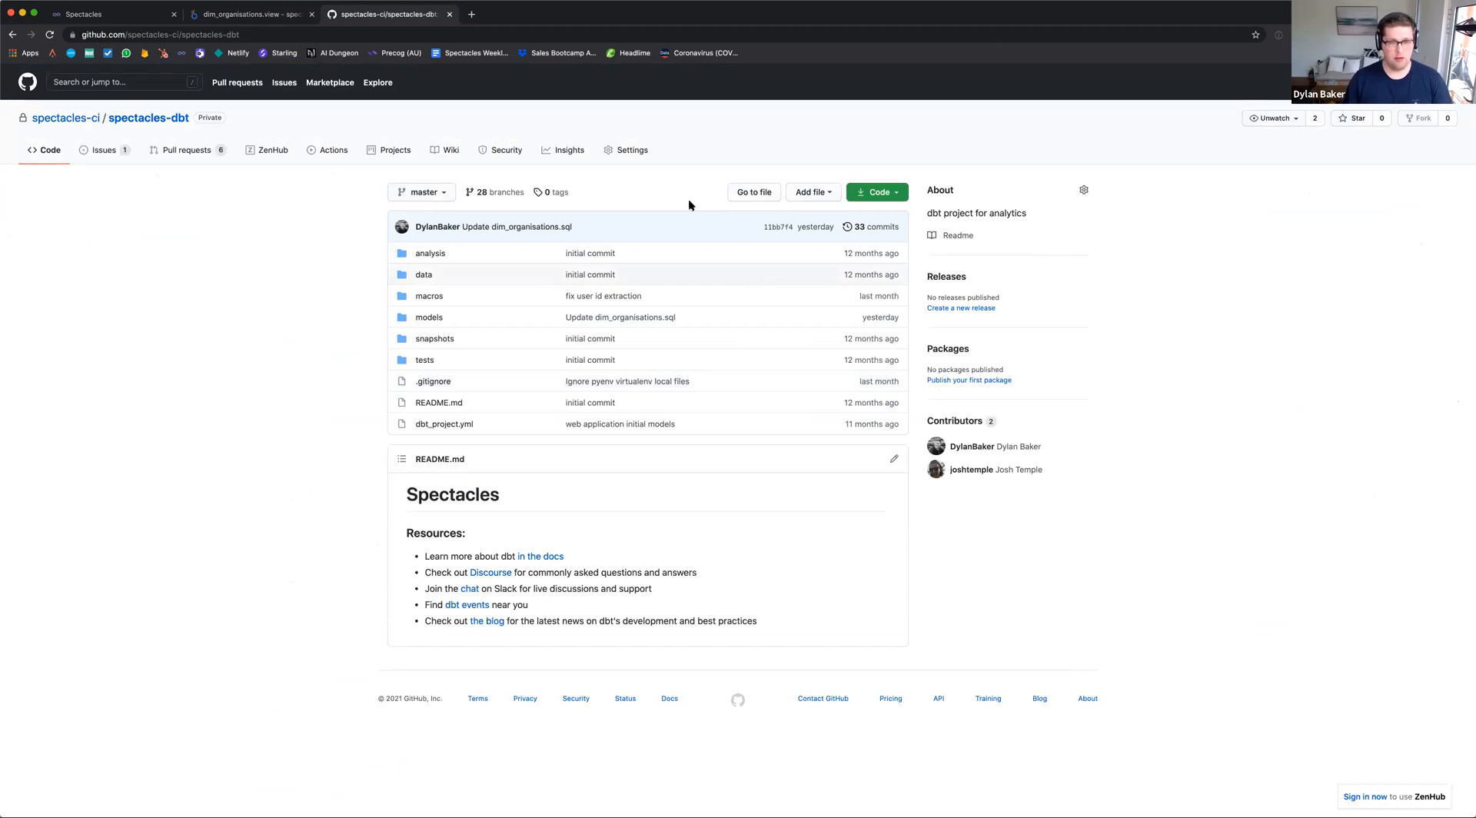
{"action": "type", "text": "t"}
{"action": "type", "text": "dim_"}
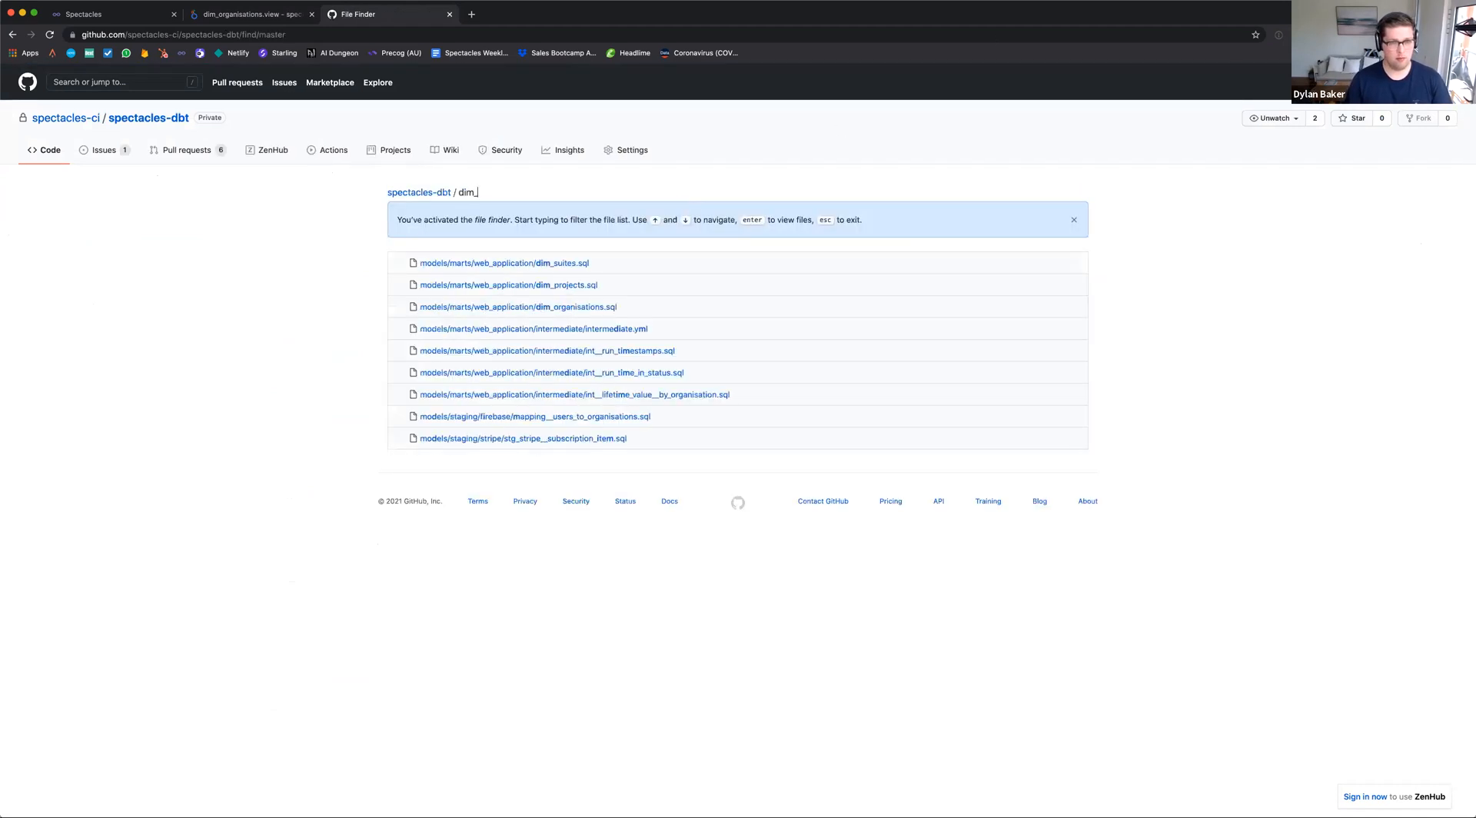
{"action": "type", "text": "org"}
{"action": "key", "text": "Return"}
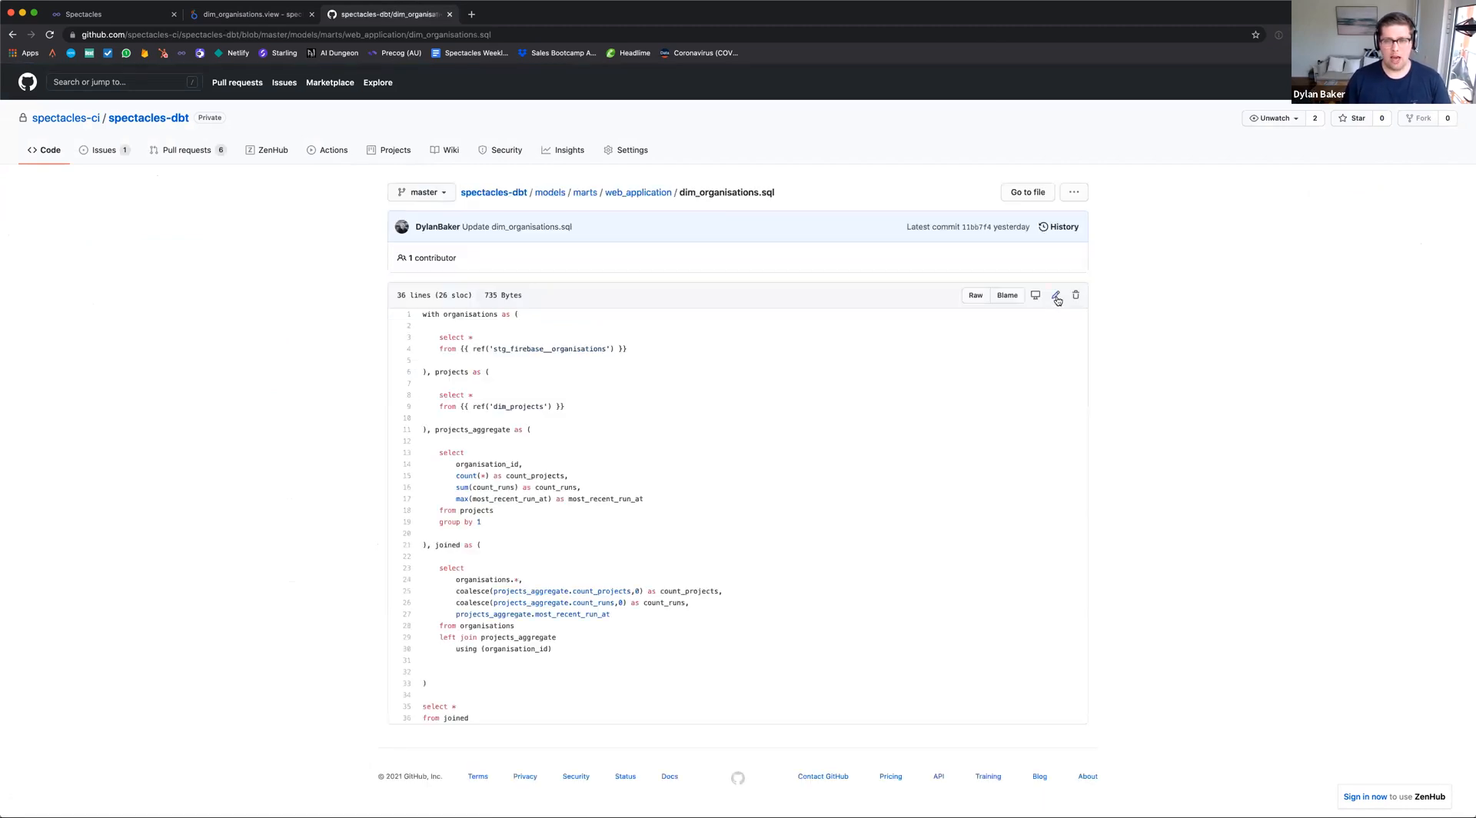
Edit the model's joined query to alias the two coalesced counts as number_of_projects and number_of_runs
{"action": "left_click", "coordinate": [1056, 297]}
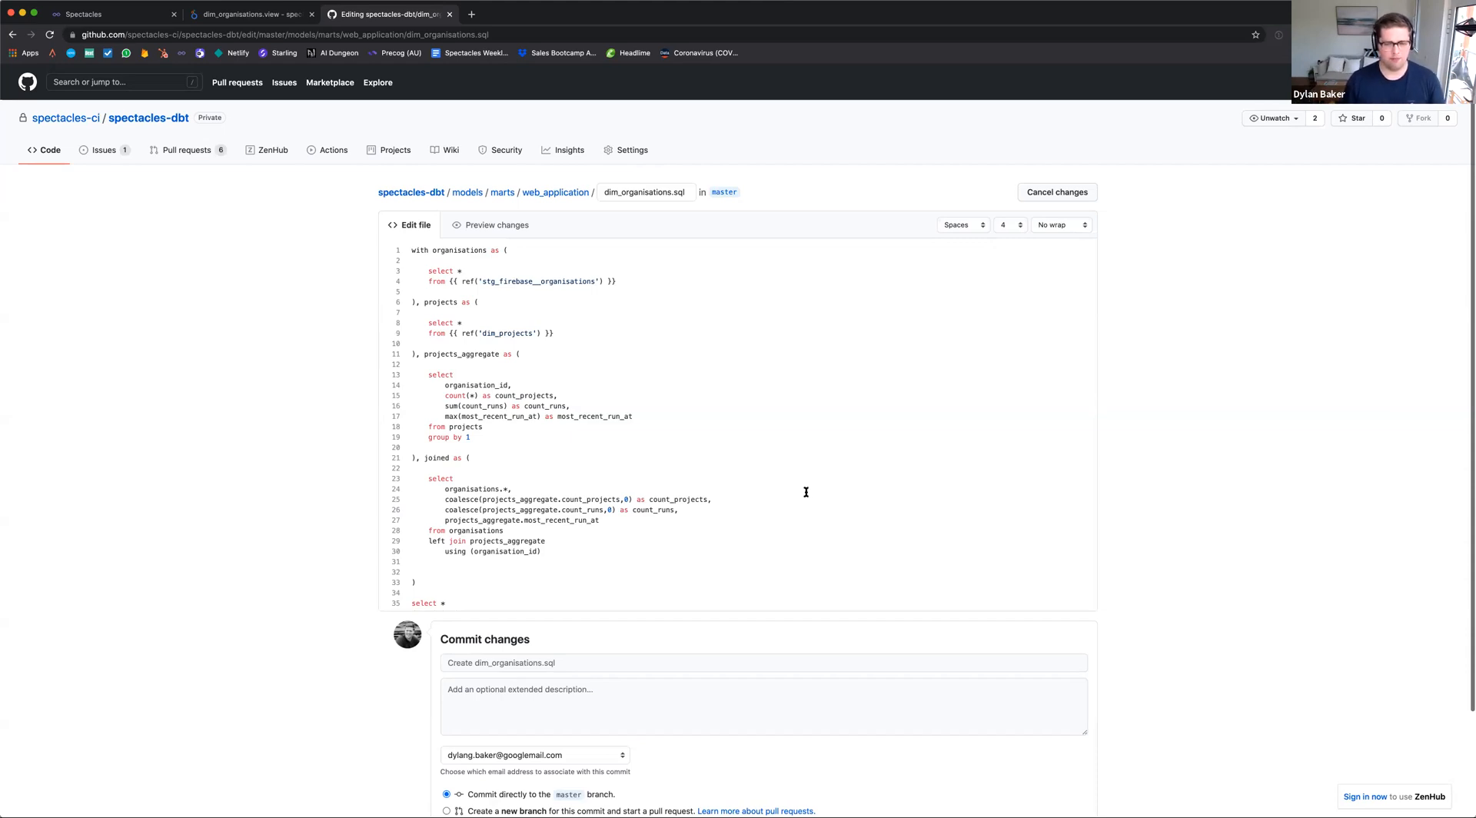
{"action": "left_click", "coordinate": [670, 500]}
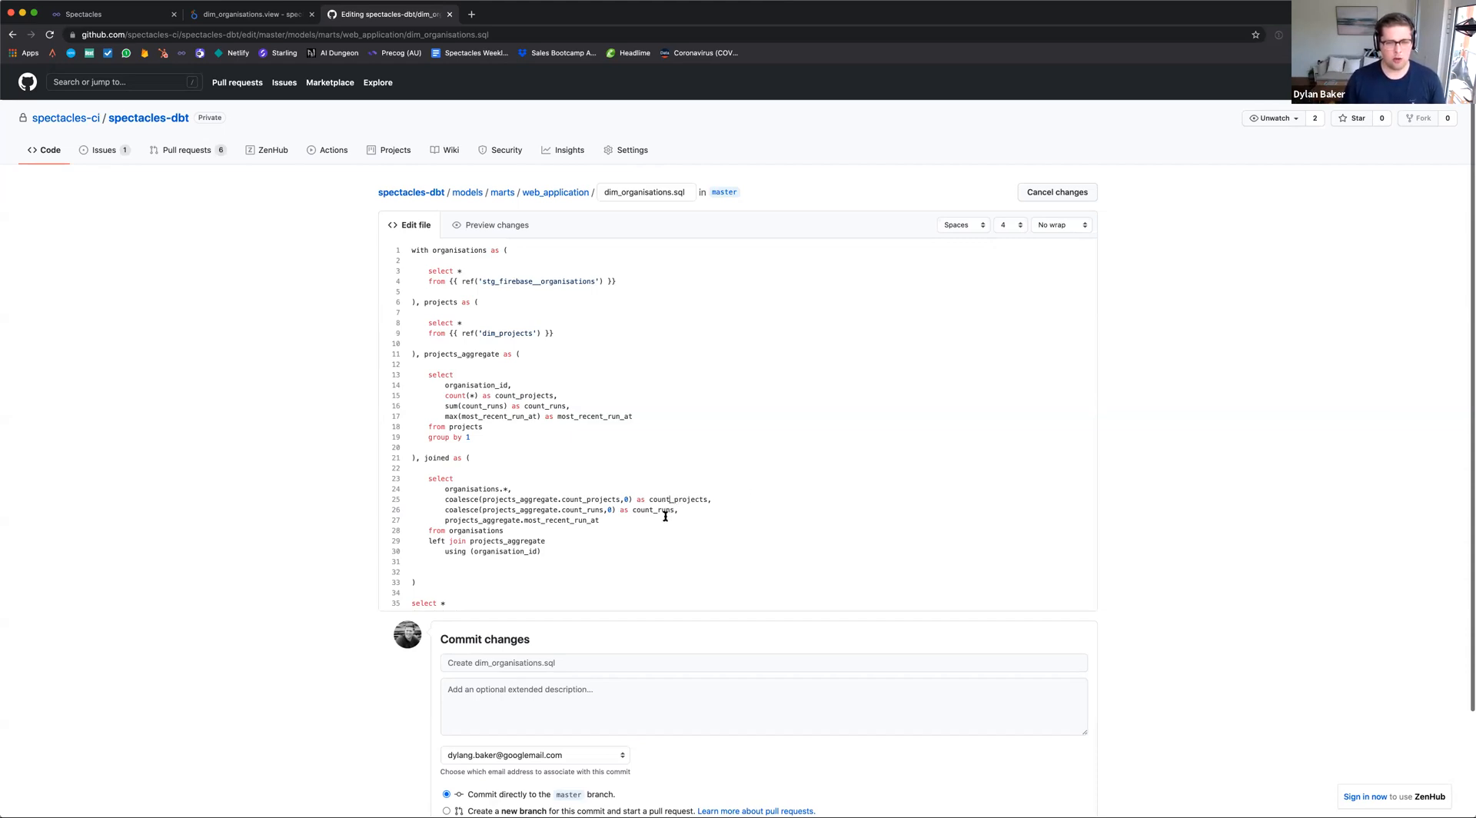
{"action": "key", "text": "BackSpace"}
{"action": "key", "text": "BackSpace"}
{"action": "key", "text": "BackSpace"}
{"action": "key", "text": "BackSpace"}
{"action": "key", "text": "BackSpace"}
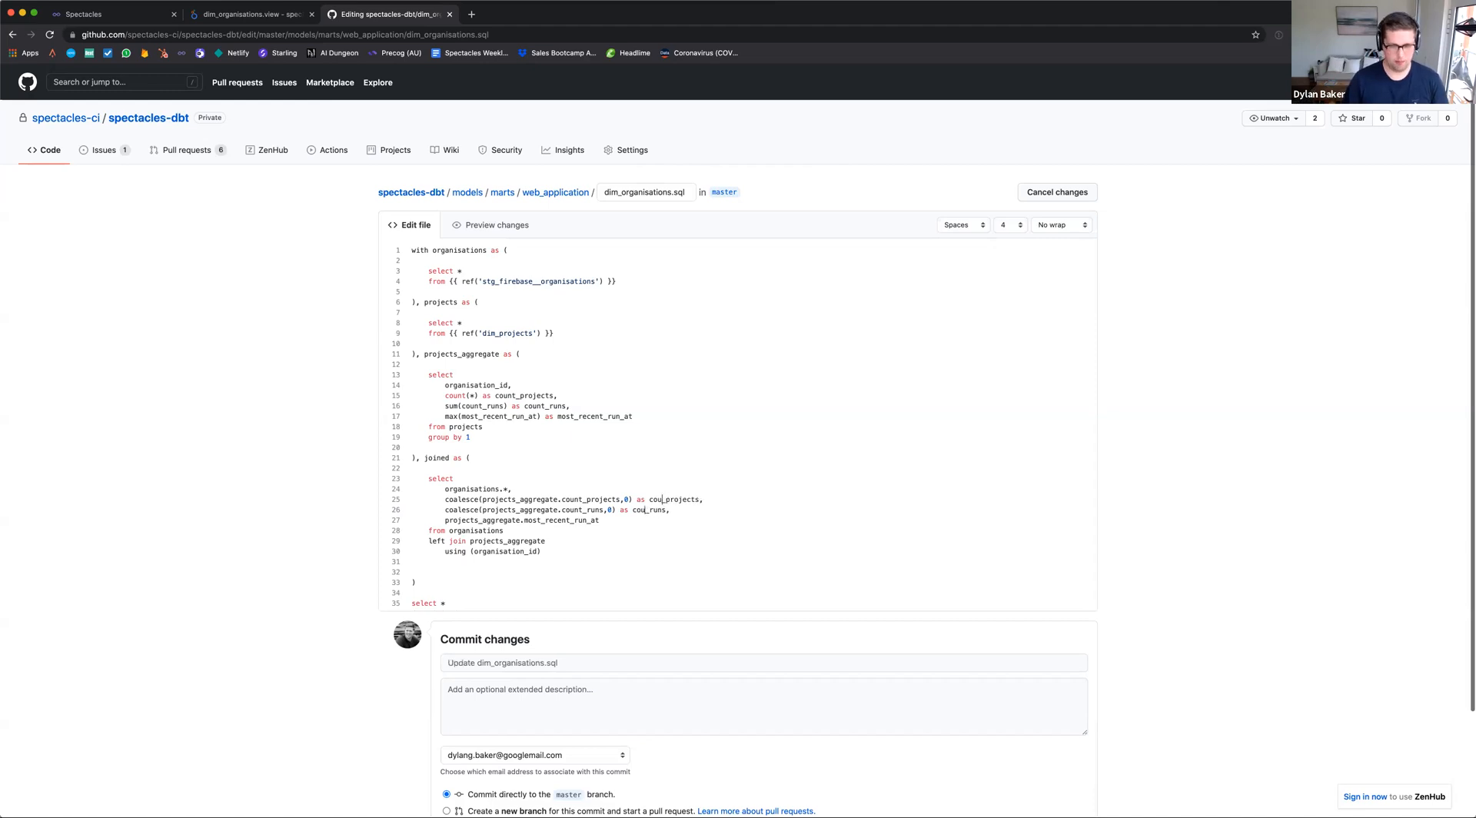
{"action": "type", "text": "number_of"}
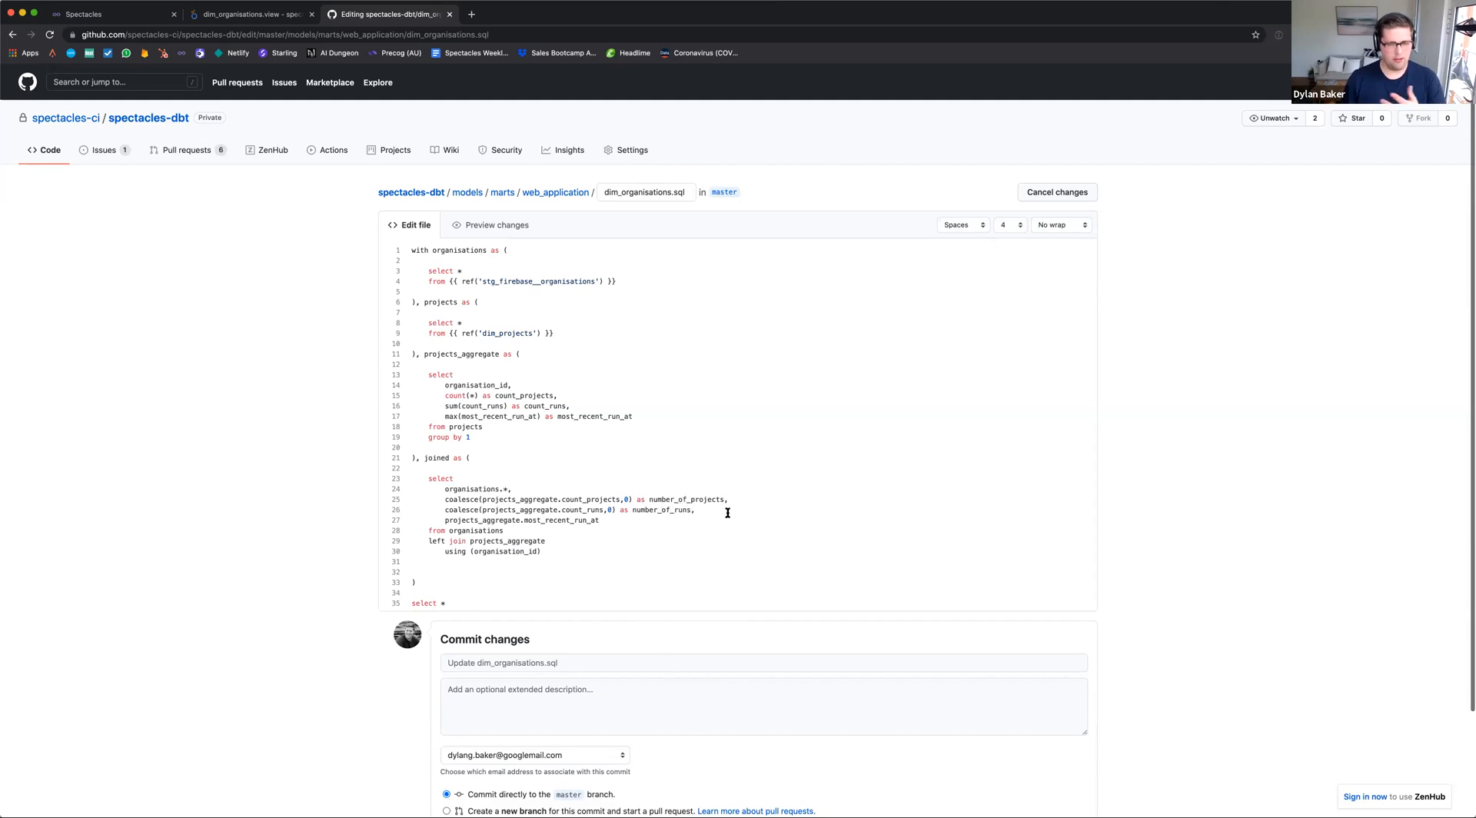
Propose the model change on a new branch and create a pull request titled "LO demo"
{"action": "scroll", "coordinate": [699, 513], "scroll_direction": "down", "scroll_amount": 1}
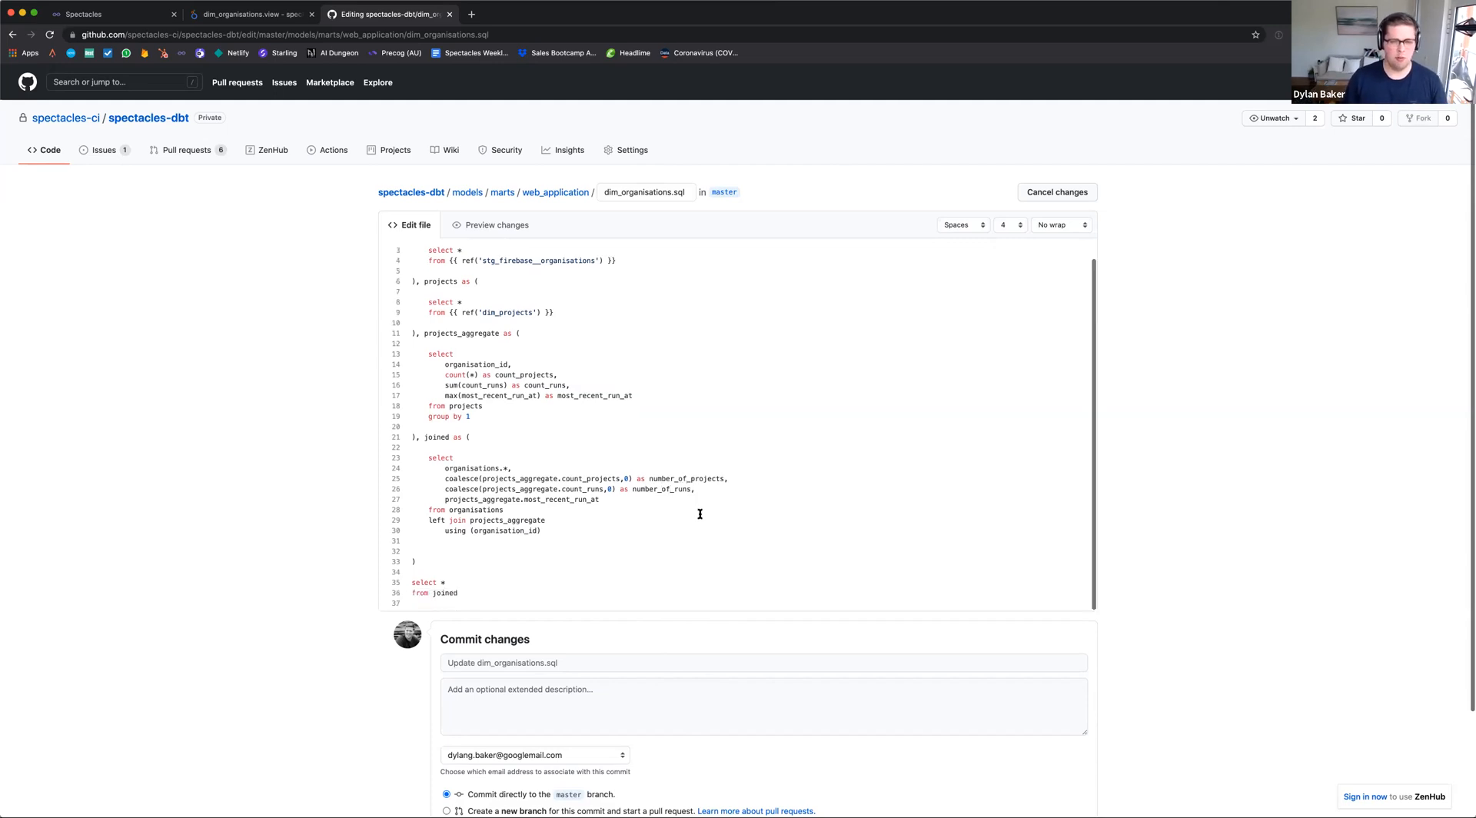
{"action": "scroll", "coordinate": [371, 570], "scroll_direction": "down", "scroll_amount": 3}
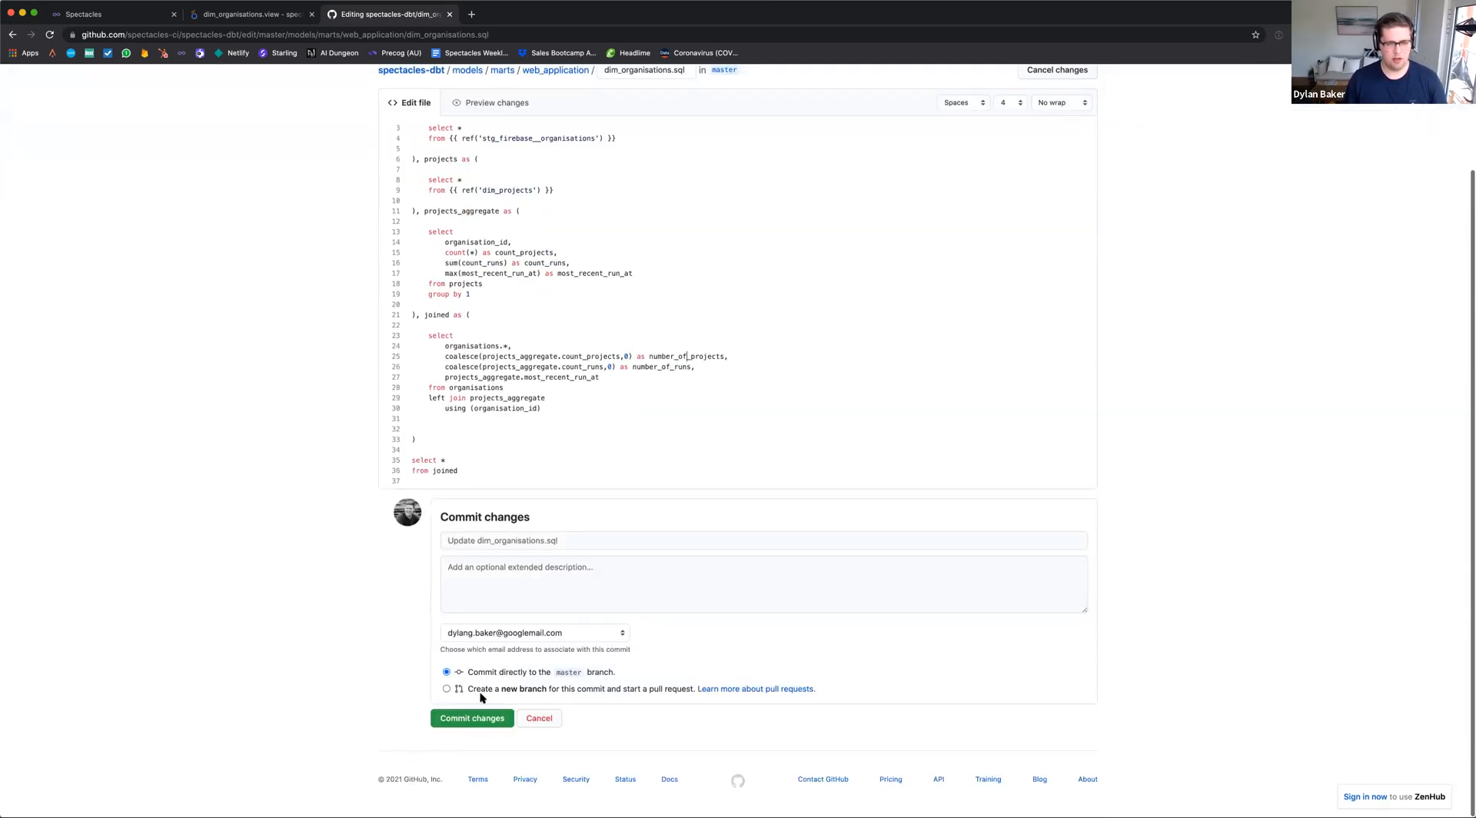
{"action": "left_click", "coordinate": [477, 690]}
{"action": "left_click", "coordinate": [483, 743]}
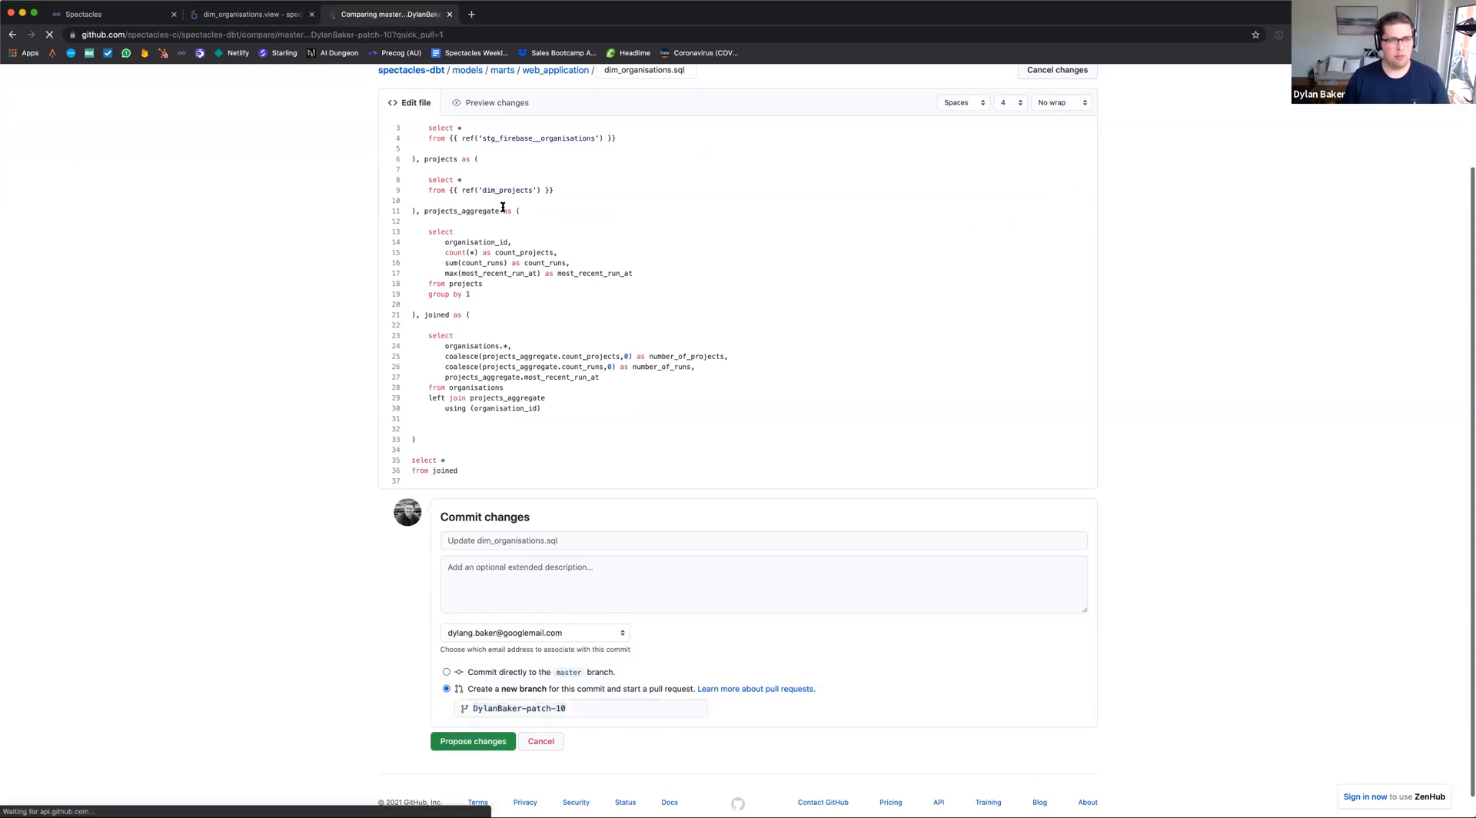
{"action": "key", "text": "super+a"}
{"action": "type", "text": "LO demo"}
{"action": "key", "text": "Return"}
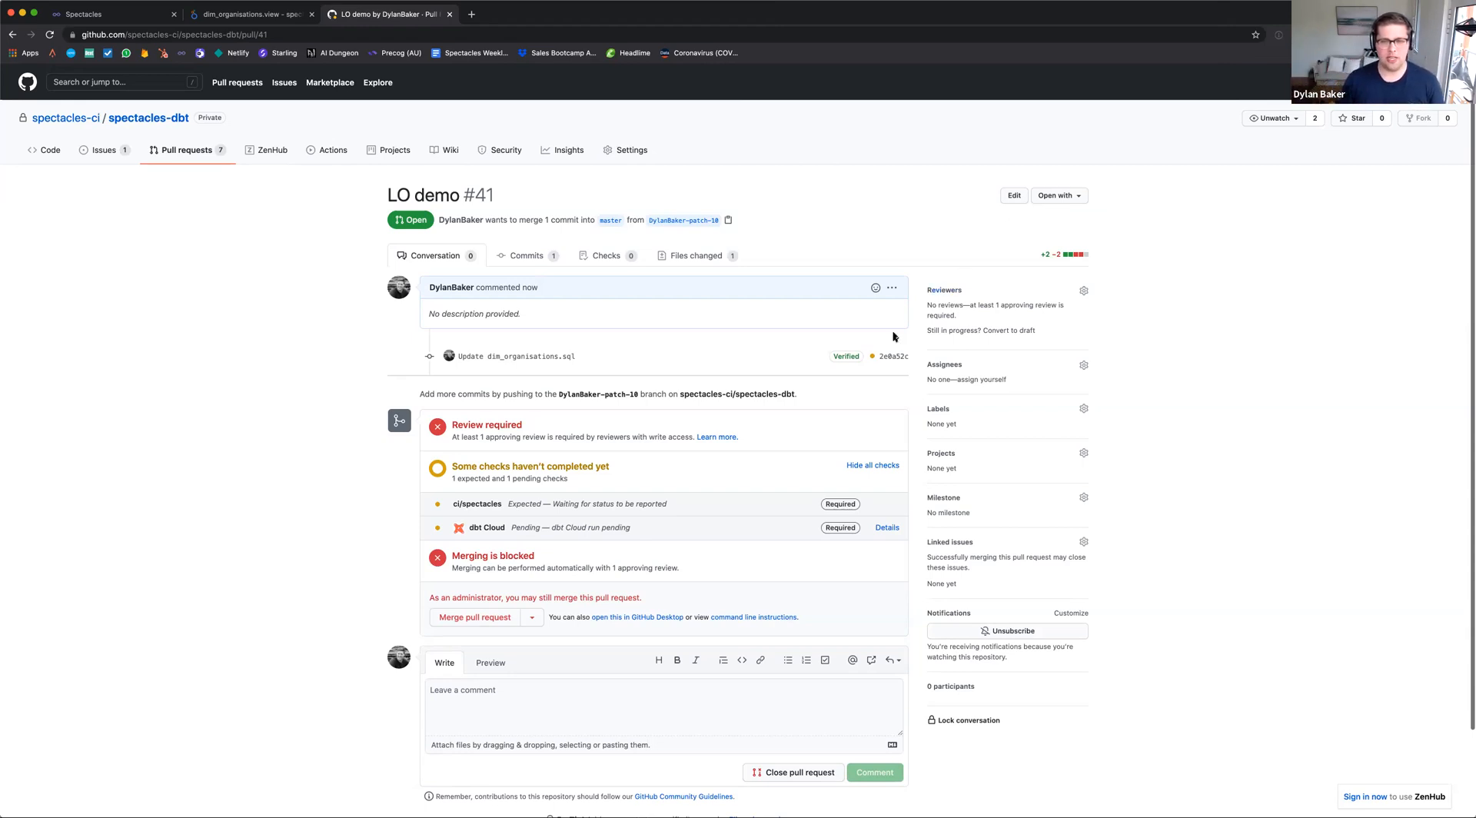
Open the dbt Cloud run behind the pull request's pending check and follow its run steps, reloading the page
{"action": "mouse_move", "coordinate": [873, 356]}
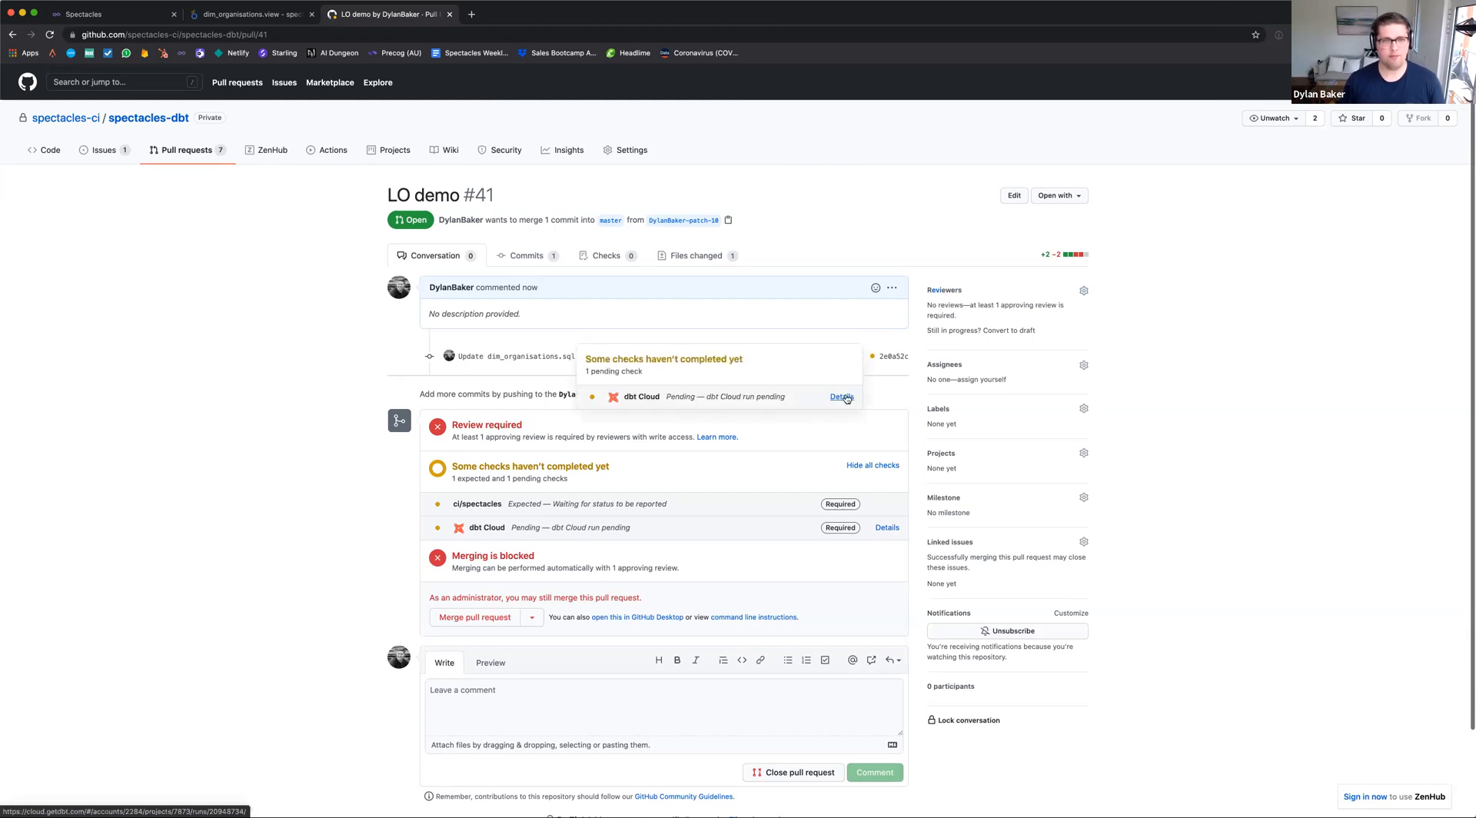
{"action": "left_click", "coordinate": [842, 396]}
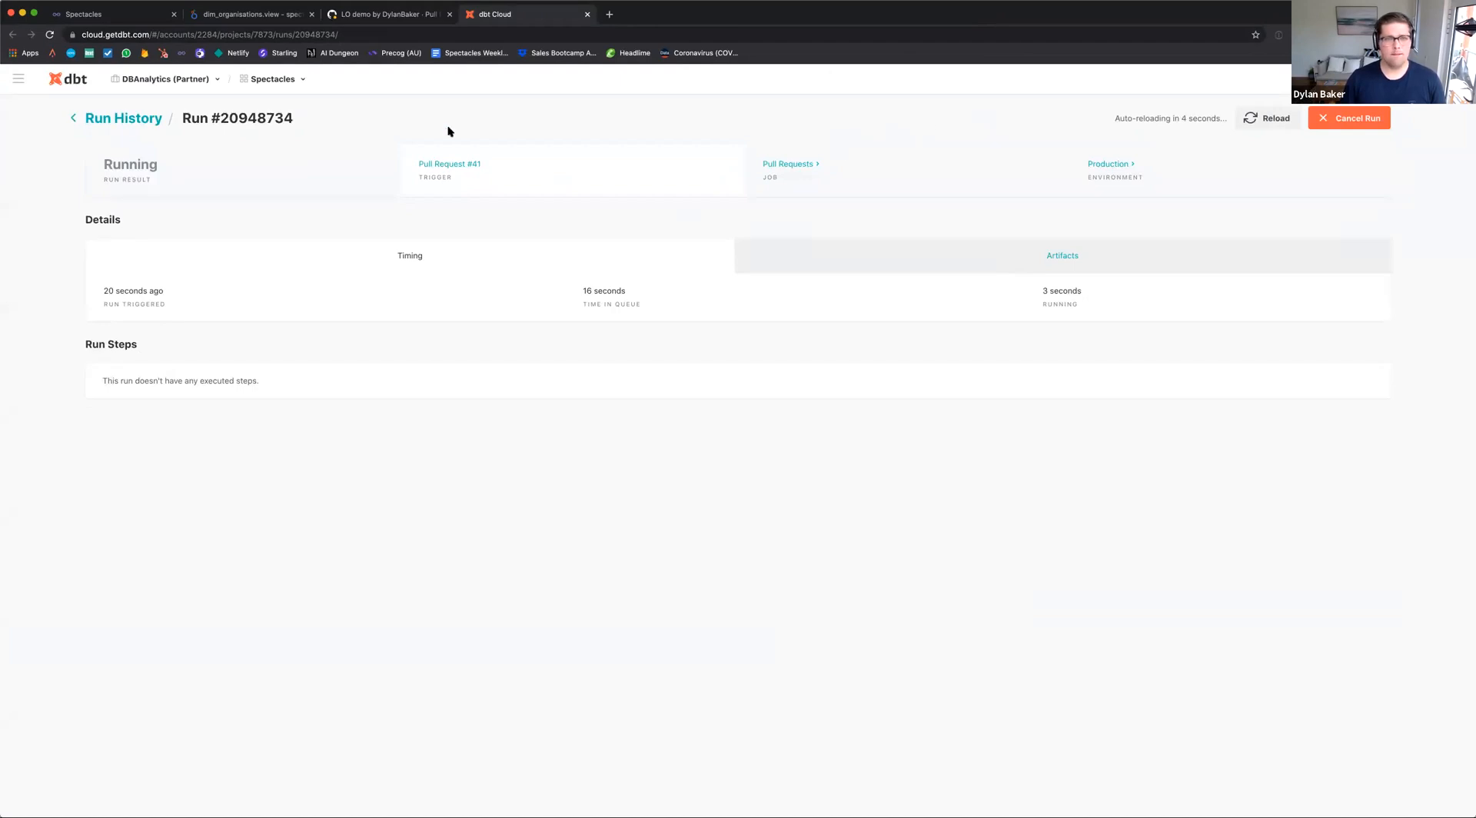
{"action": "left_click", "coordinate": [1249, 123]}
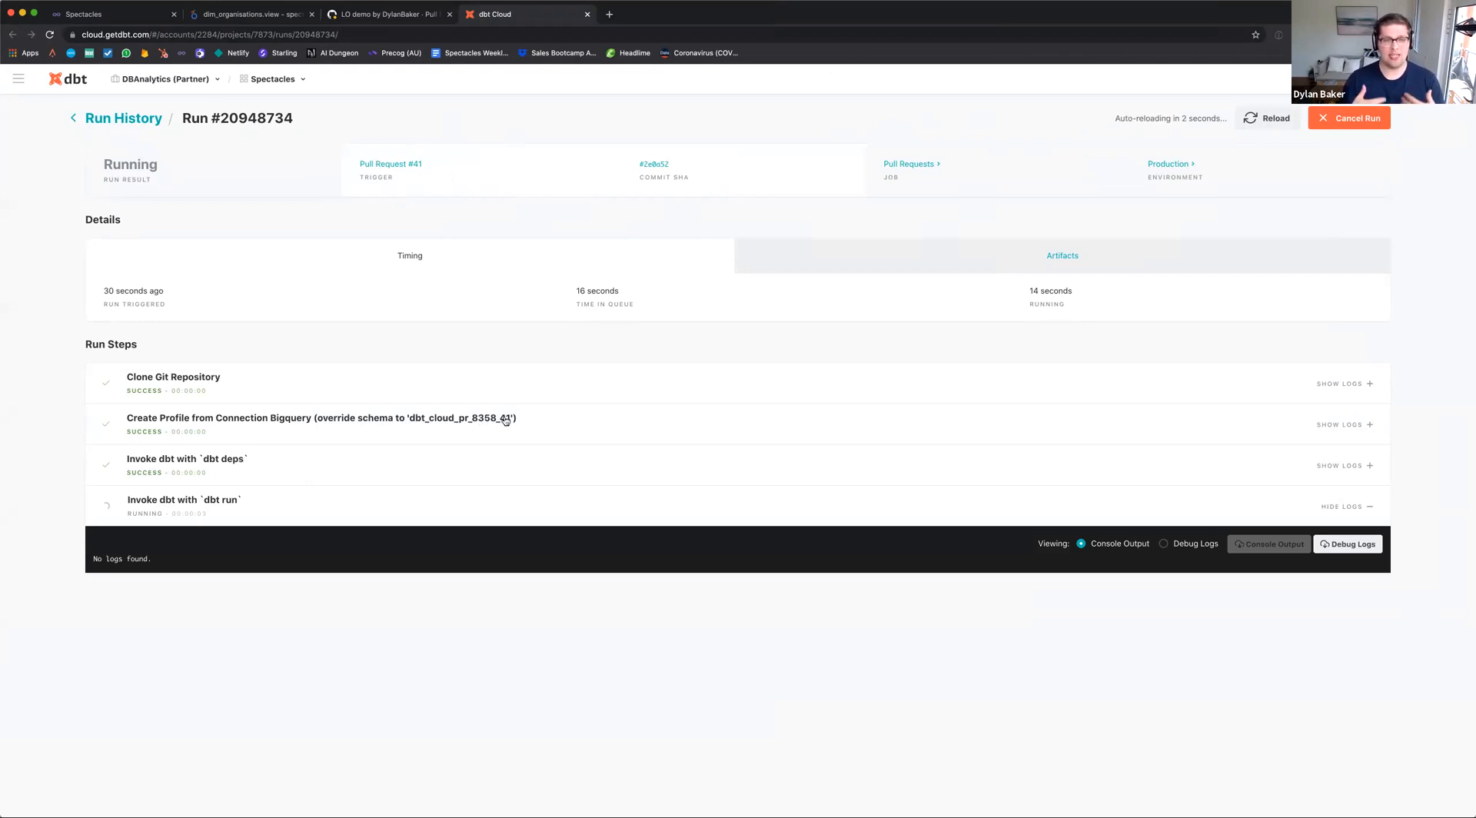
{"action": "left_click", "coordinate": [227, 515]}
{"action": "left_click", "coordinate": [227, 516]}
{"action": "left_click", "coordinate": [228, 515]}
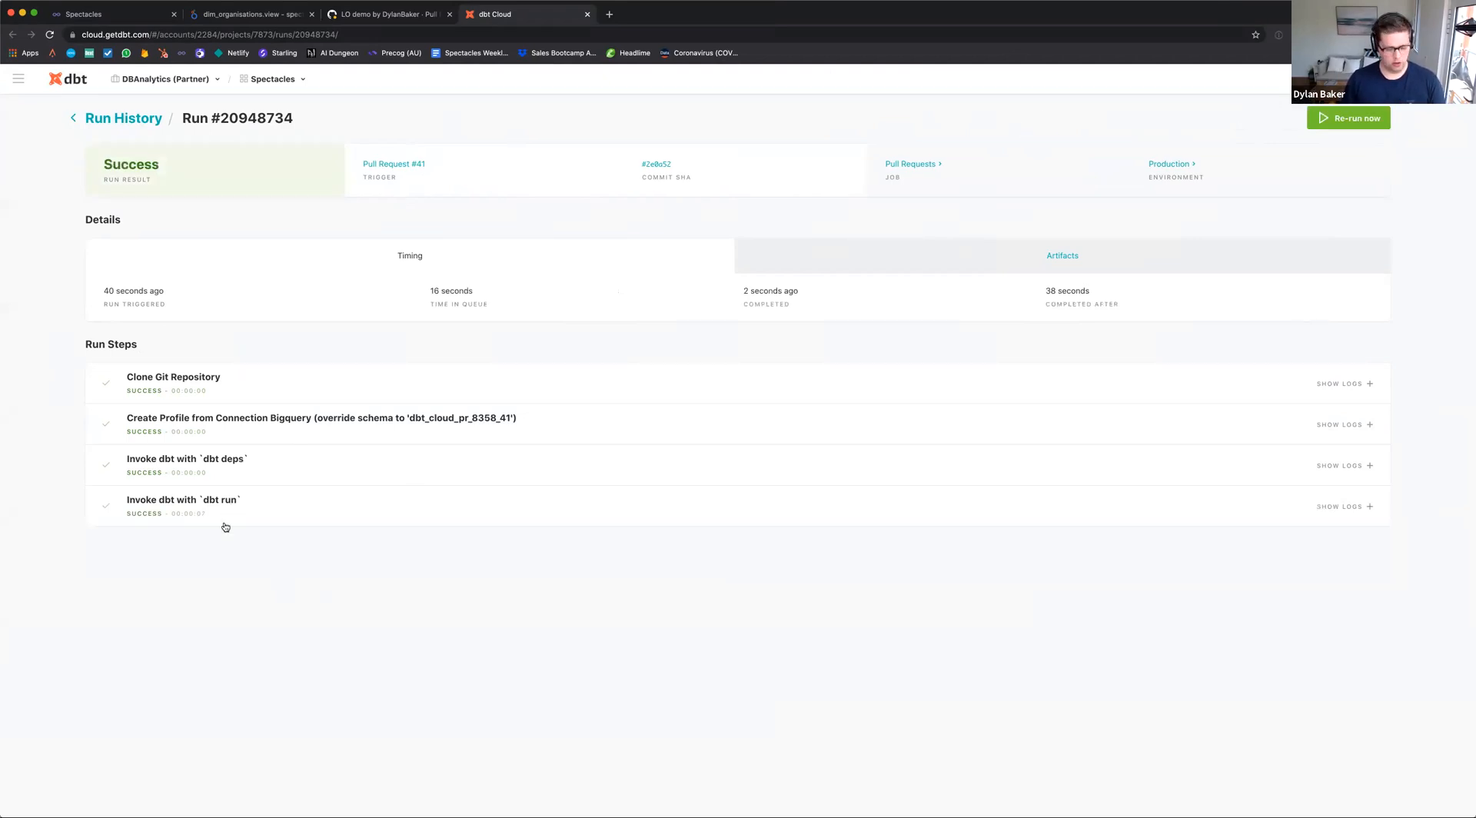
{"action": "key", "text": "super+r"}
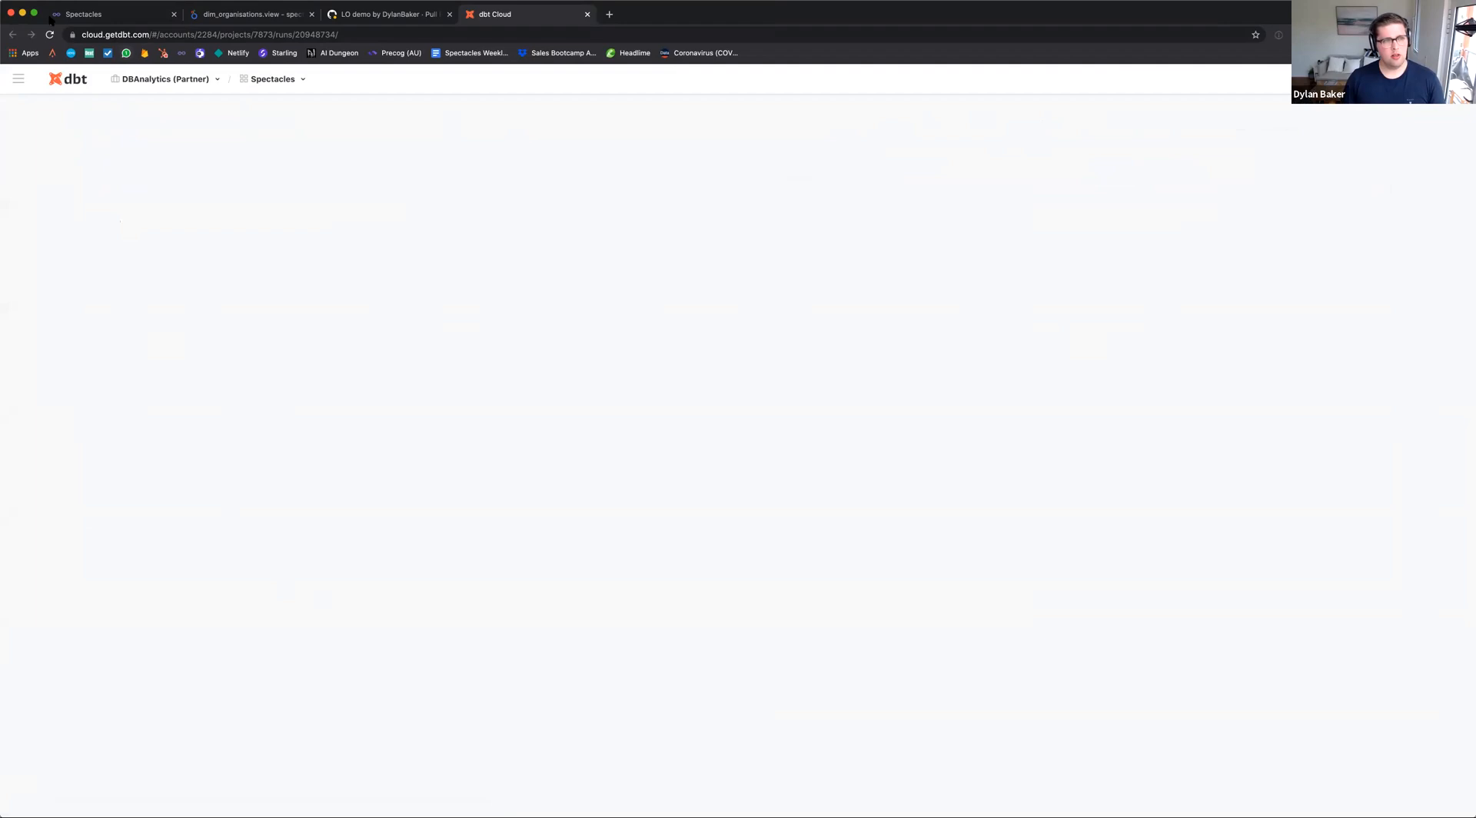
{"action": "left_click", "coordinate": [49, 35]}
Reopen the dbt Cloud run from the pull request's checks and examine the dataset used in the dbt run logs
{"action": "key", "text": "ctrl+shift+Tab"}
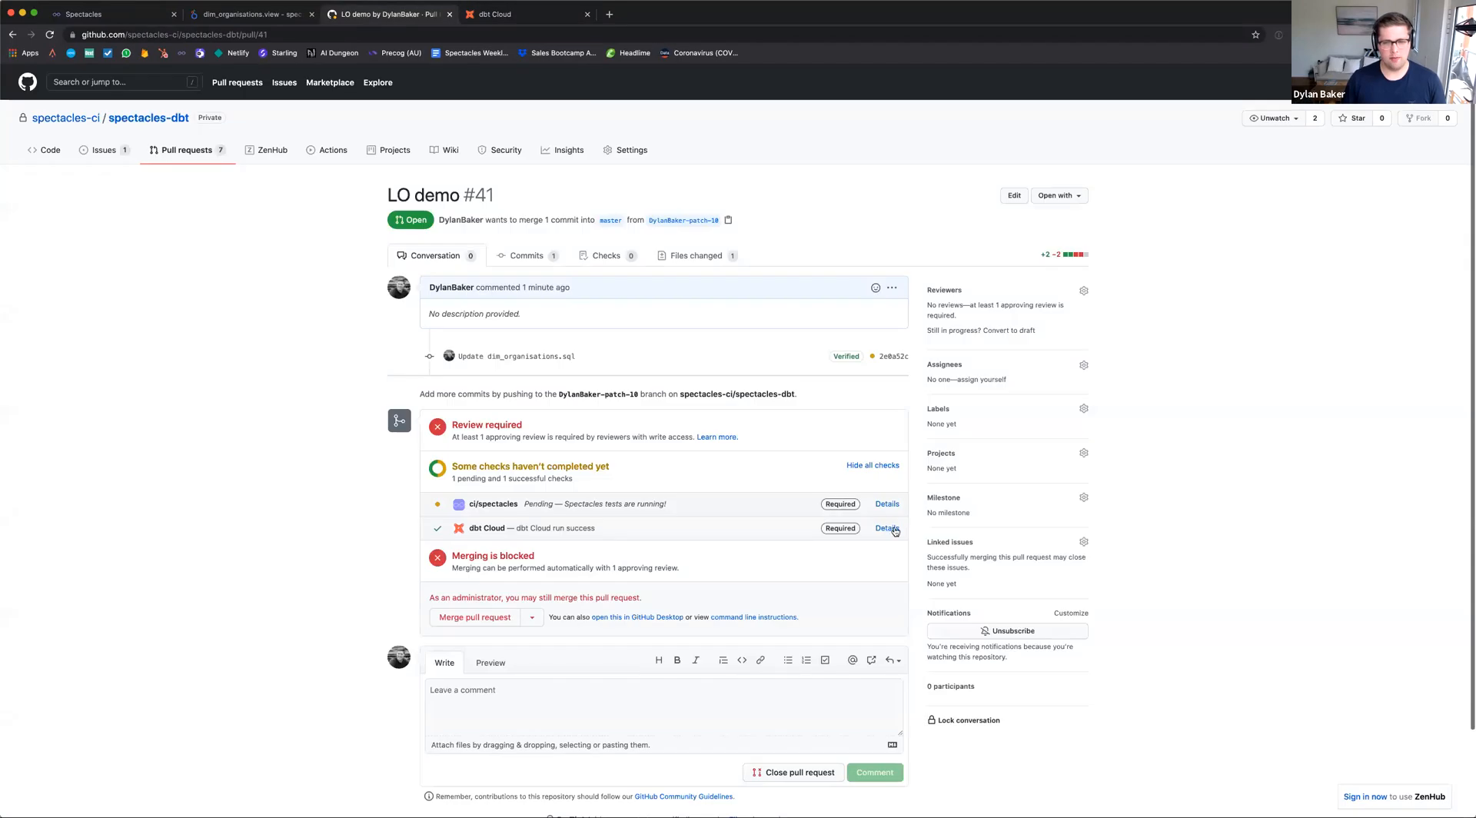
{"action": "left_click", "coordinate": [886, 528], "text": "super"}
{"action": "left_click", "coordinate": [631, 14]}
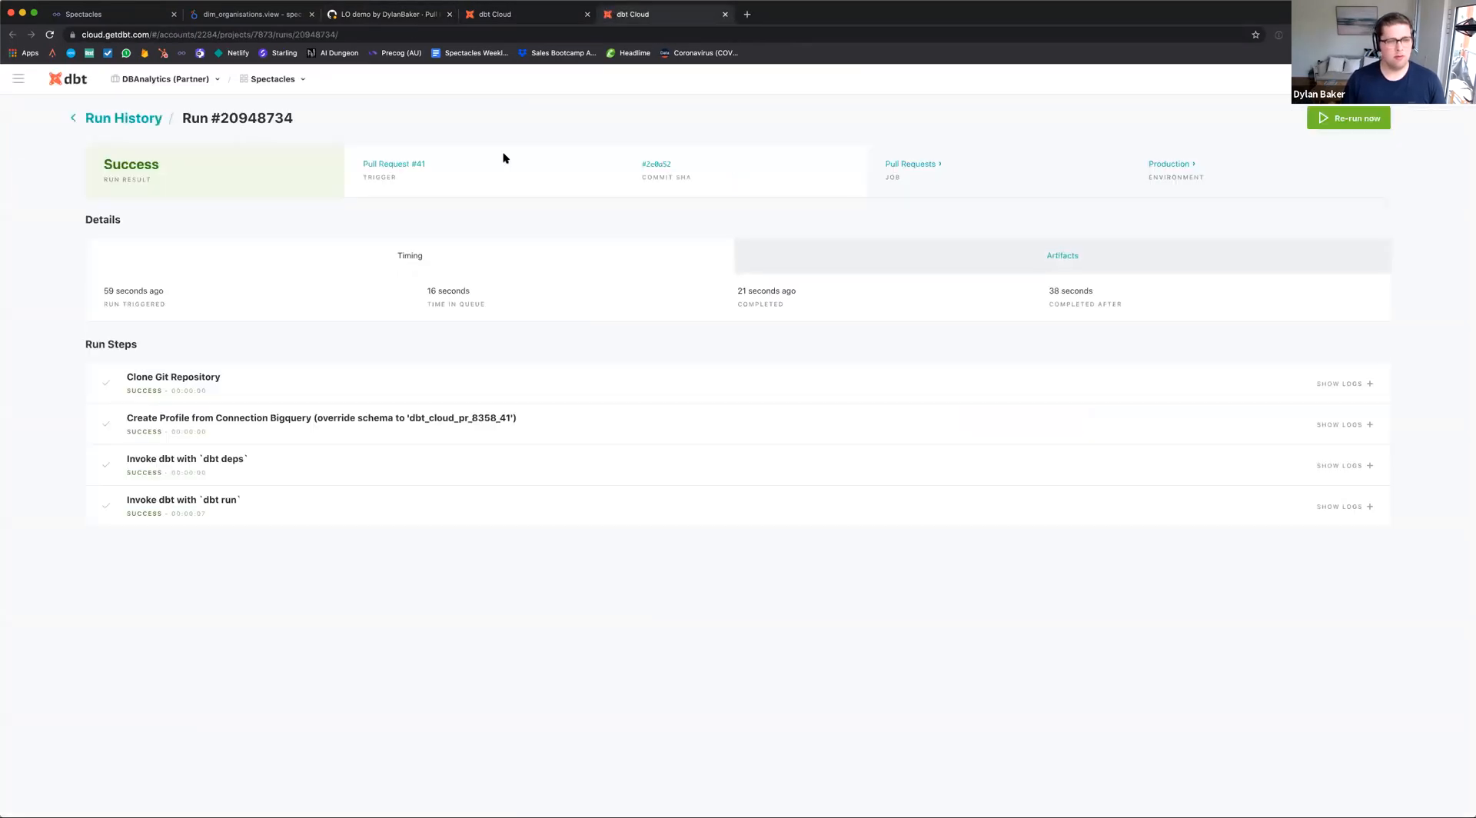
{"action": "left_click", "coordinate": [367, 526]}
{"action": "scroll", "coordinate": [271, 788], "scroll_direction": "down", "scroll_amount": 10}
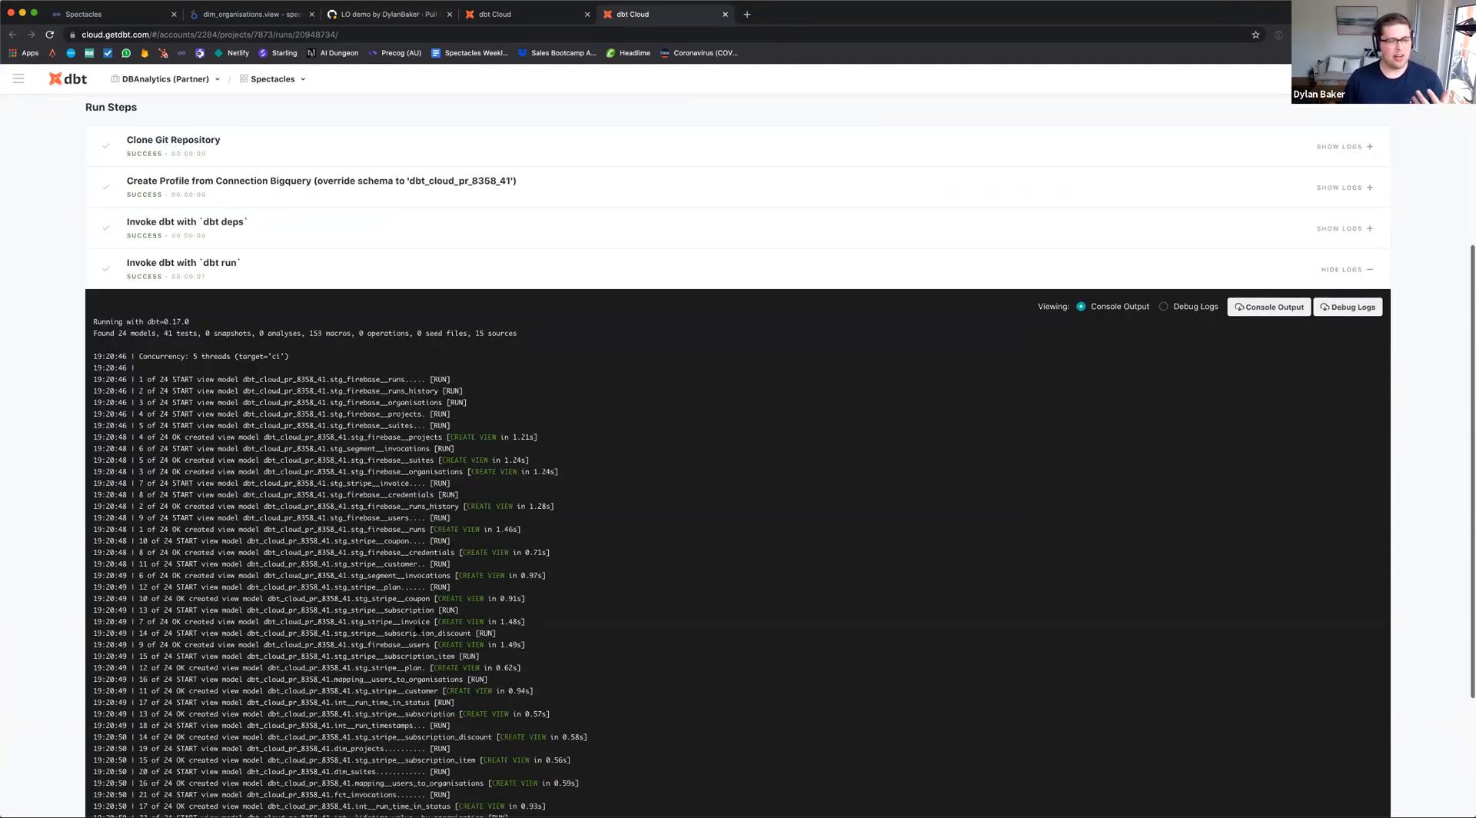
{"action": "double_click", "coordinate": [300, 735]}
{"action": "scroll", "coordinate": [299, 738], "scroll_direction": "up", "scroll_amount": 1}
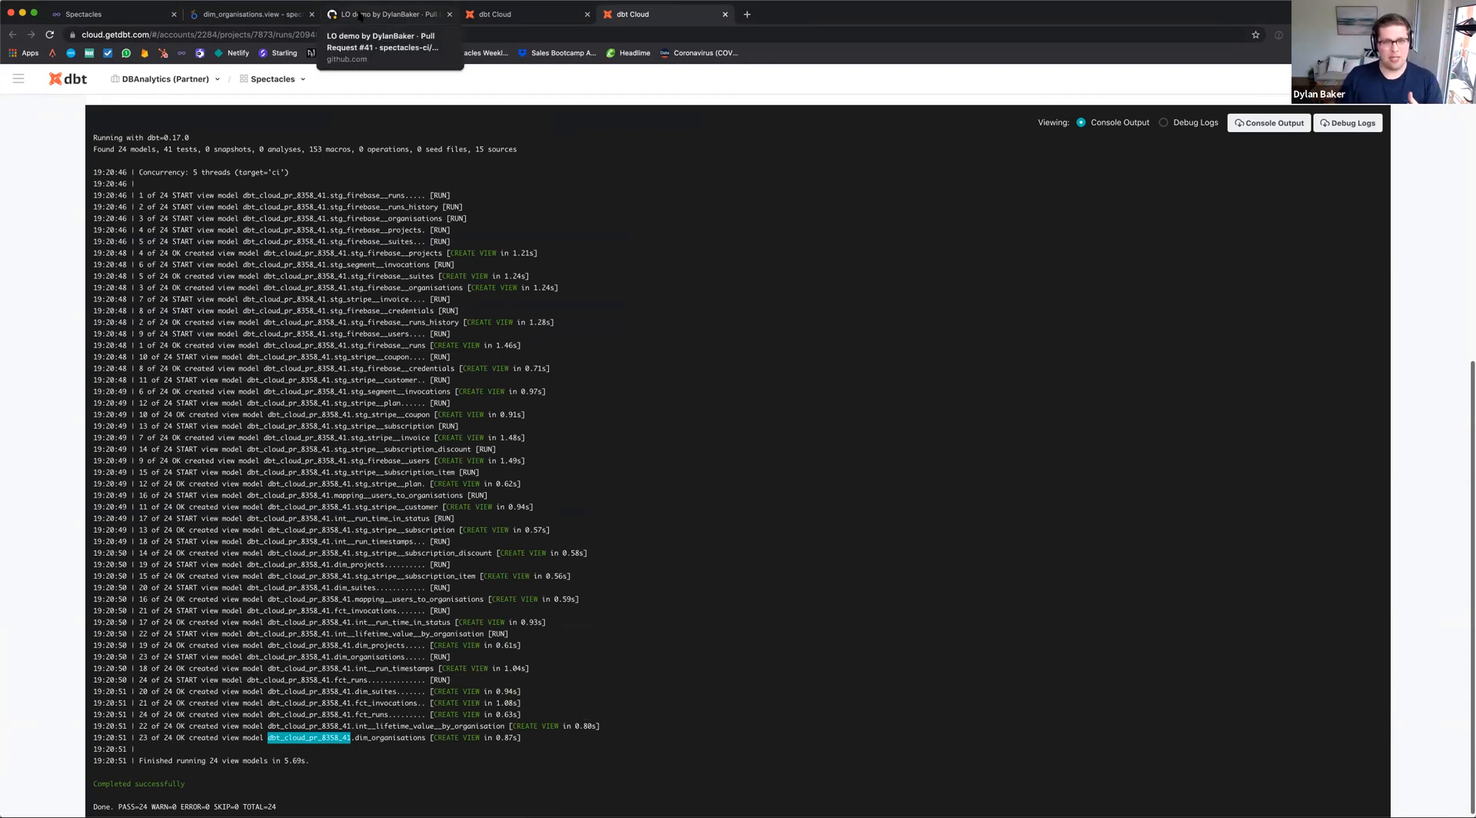
Open the ci/spectacles check's run from the pull request and inspect its dbt_dataset value
{"action": "left_click", "coordinate": [359, 17]}
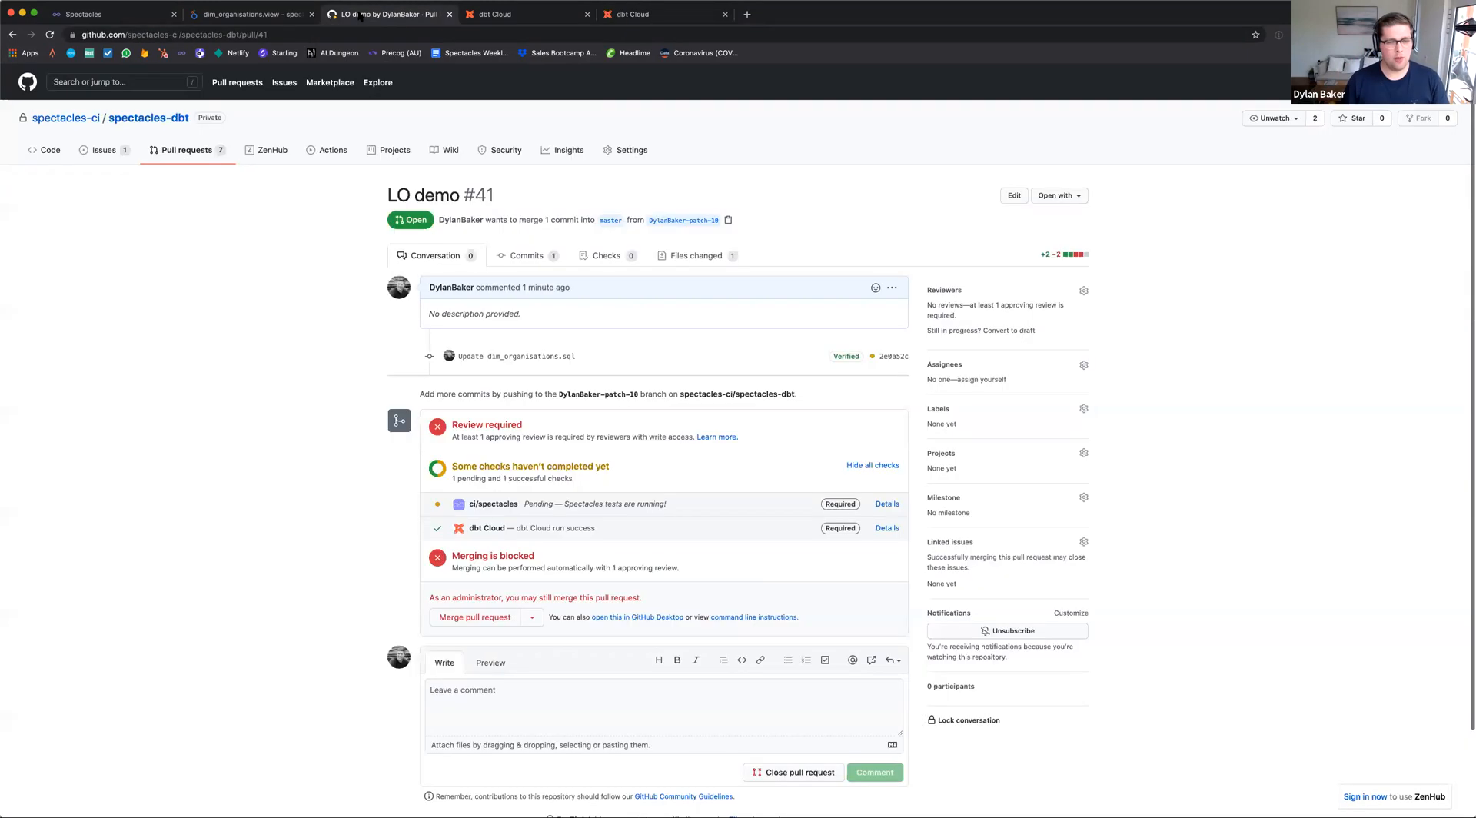
{"action": "left_click", "coordinate": [887, 505]}
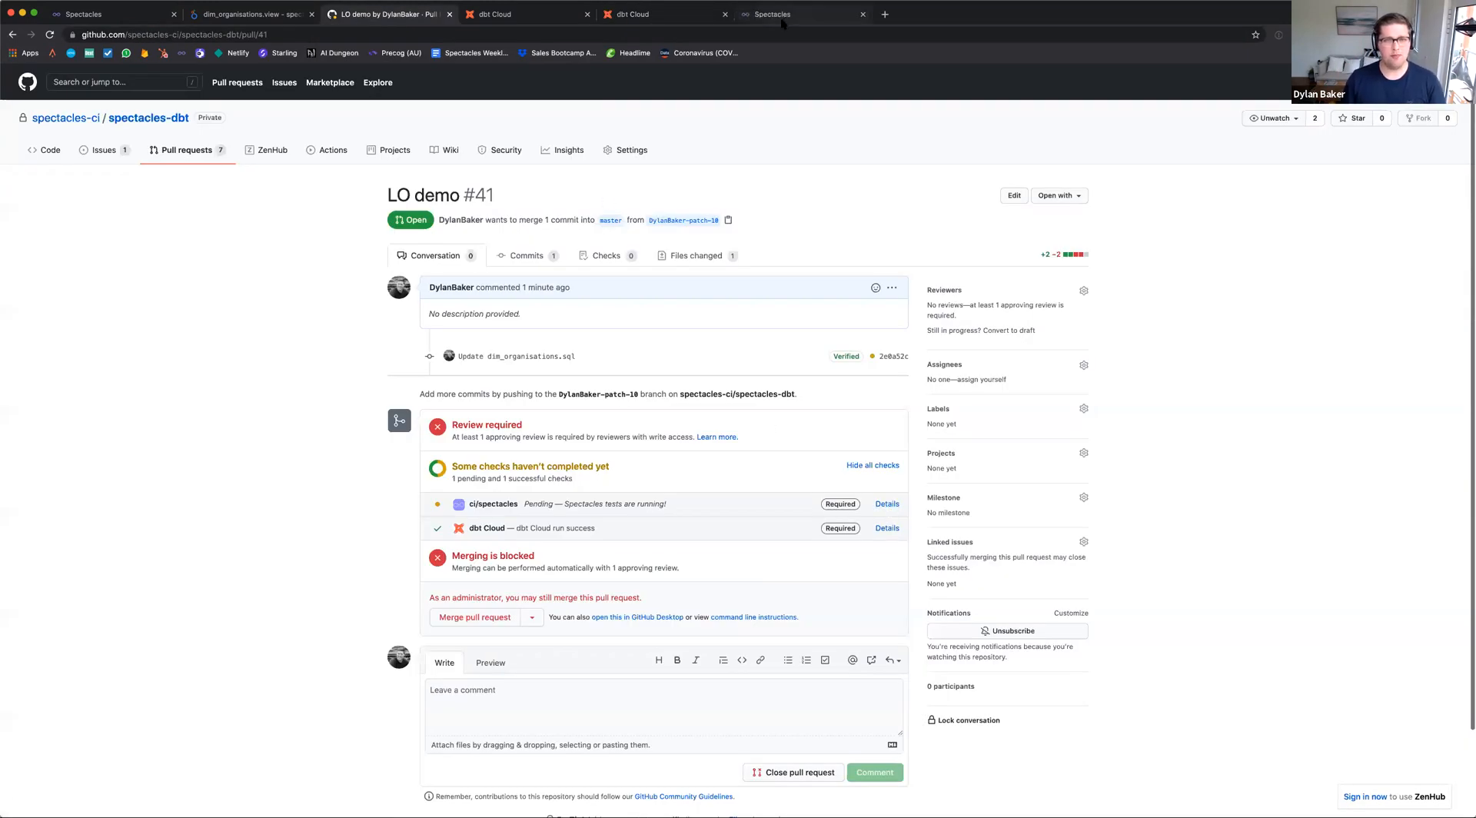
{"action": "left_click_drag", "start_coordinate": [160, 246], "coordinate": [249, 248]}
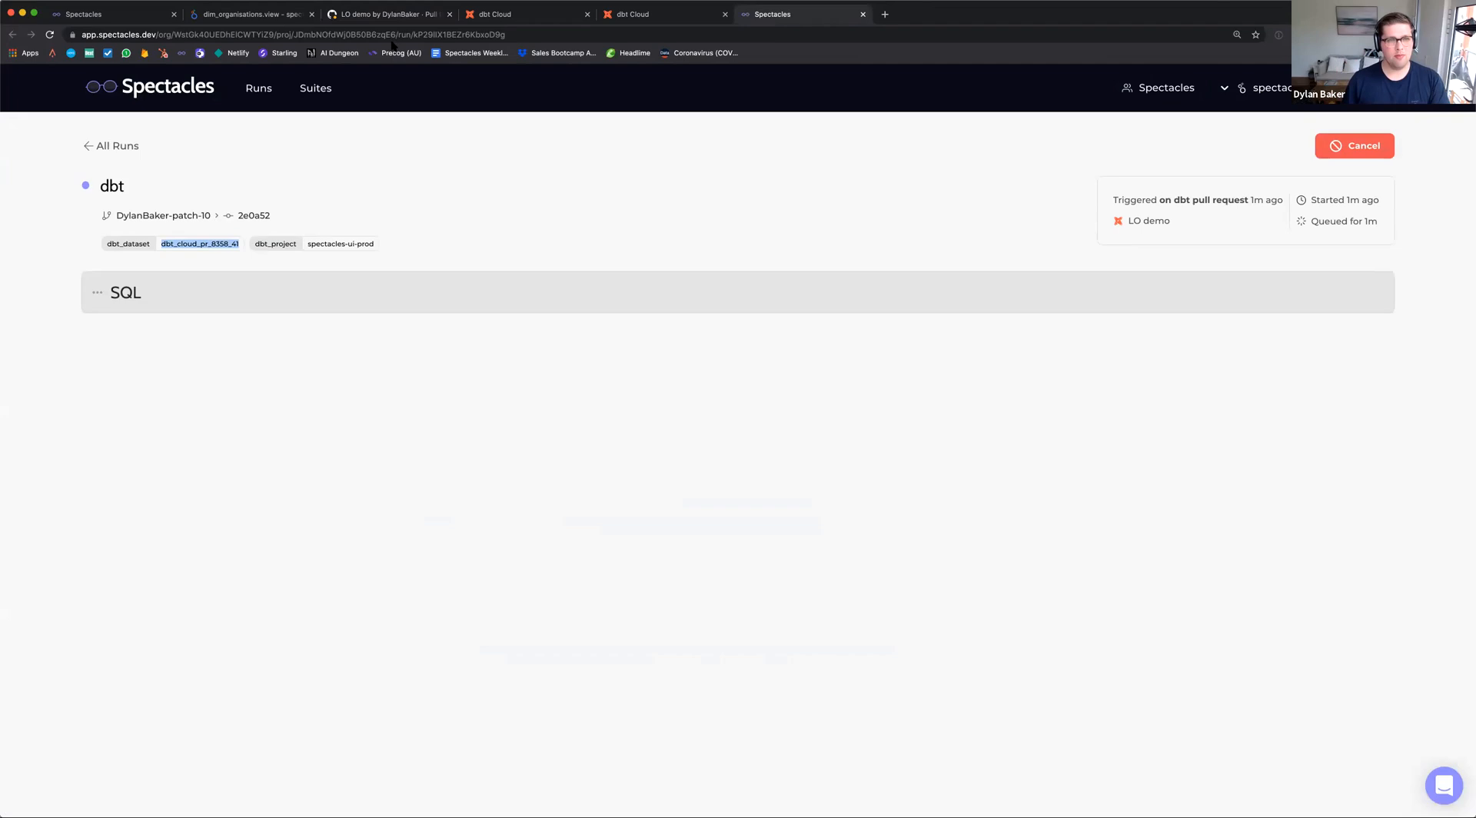
Open the Queries admin page in Looker in a separate tab and examine the queries run by Spectacles Bot
{"action": "left_click", "coordinate": [253, 14]}
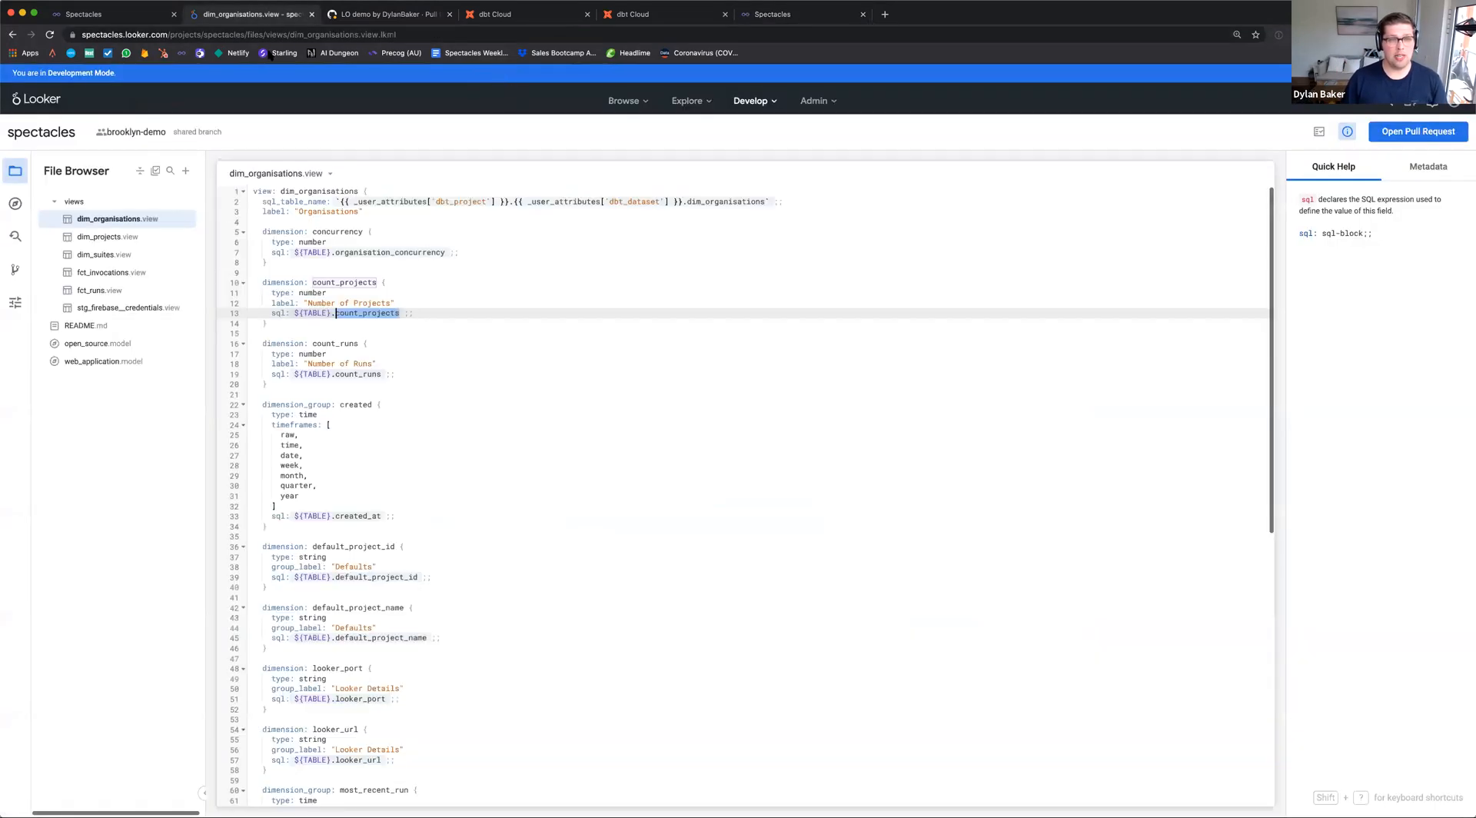
{"action": "left_click", "coordinate": [815, 101]}
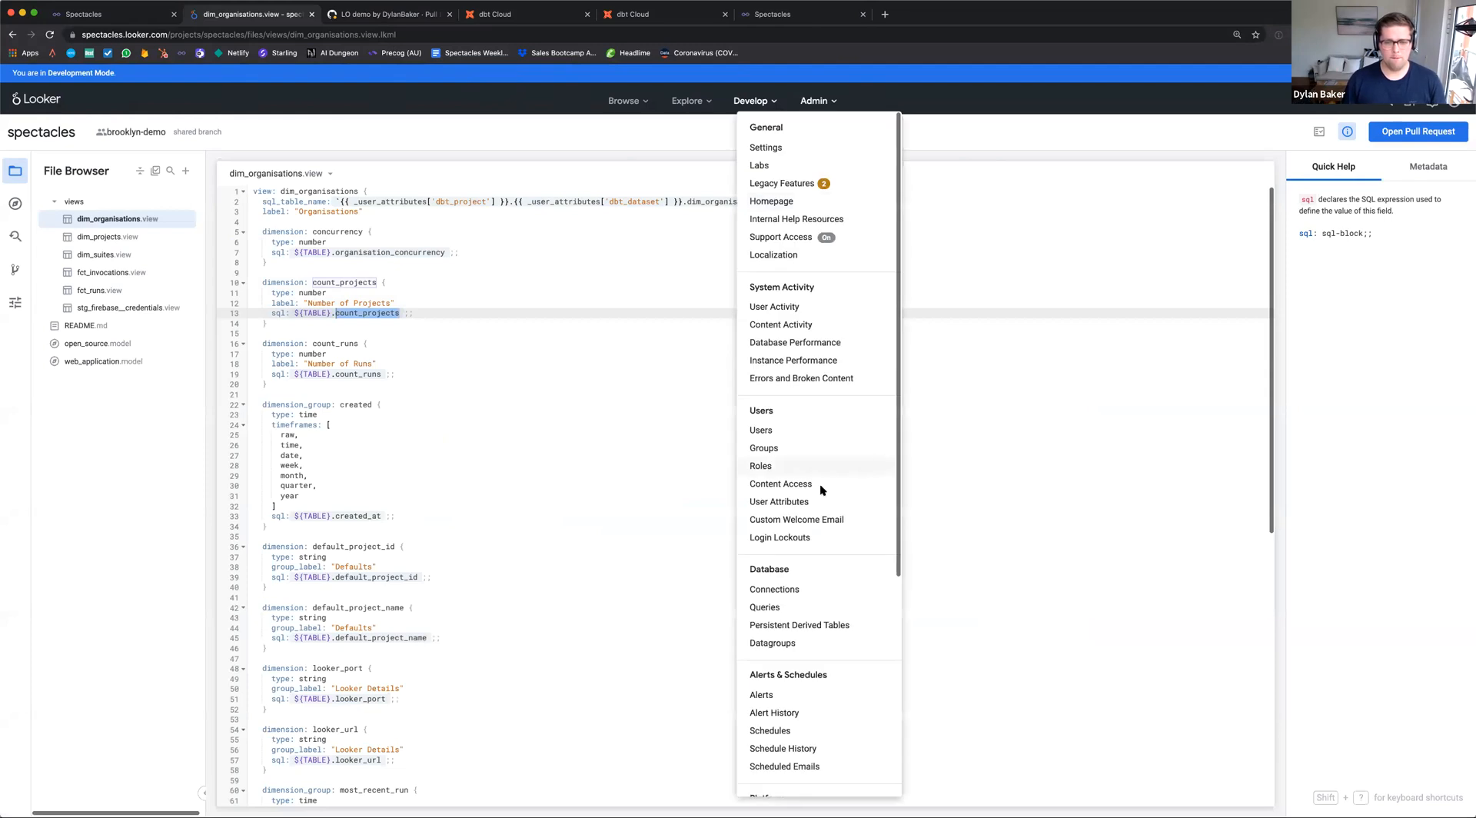
{"action": "left_click", "coordinate": [773, 608], "text": "super"}
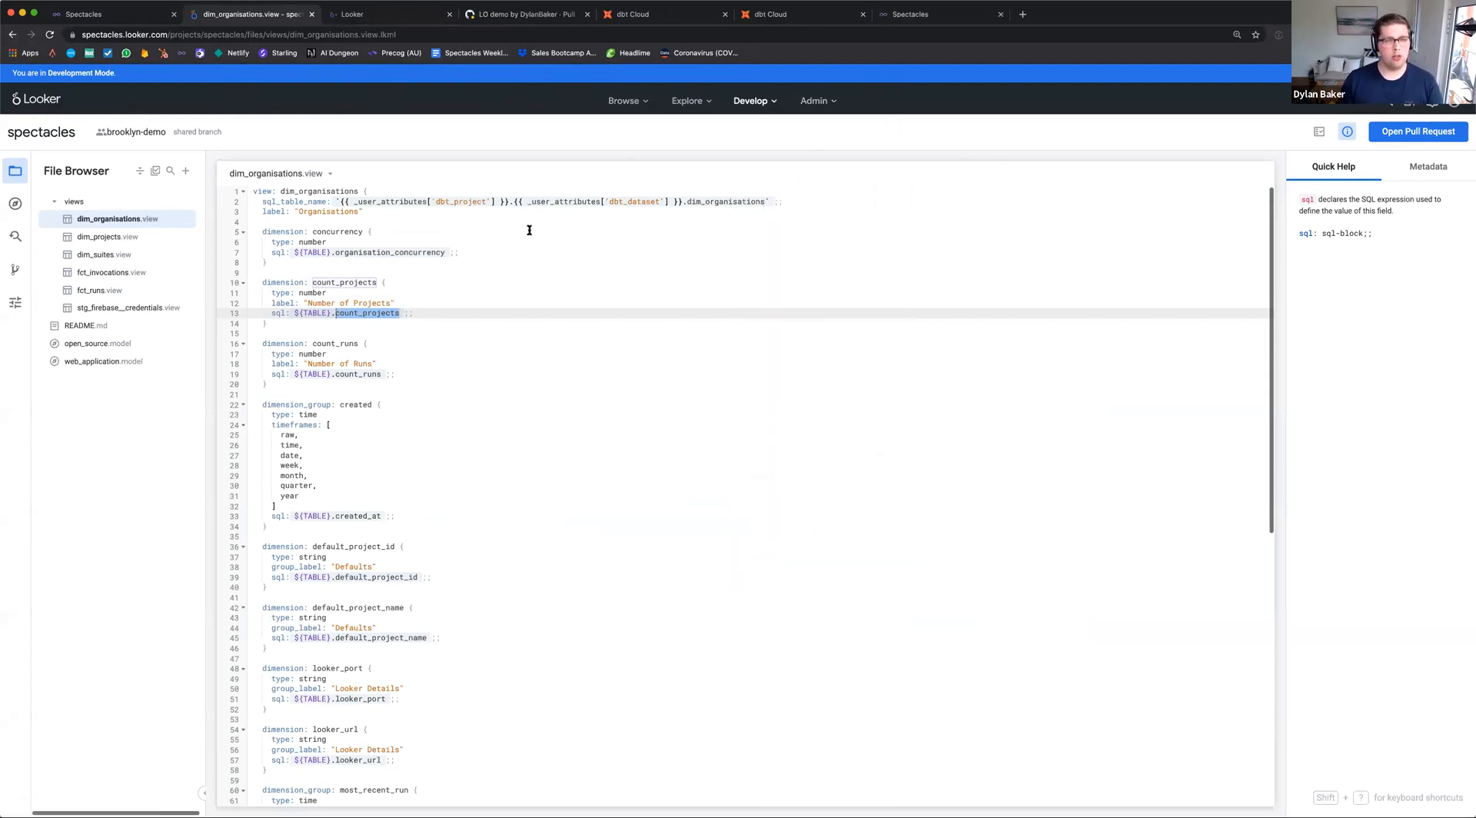
{"action": "left_click", "coordinate": [397, 14]}
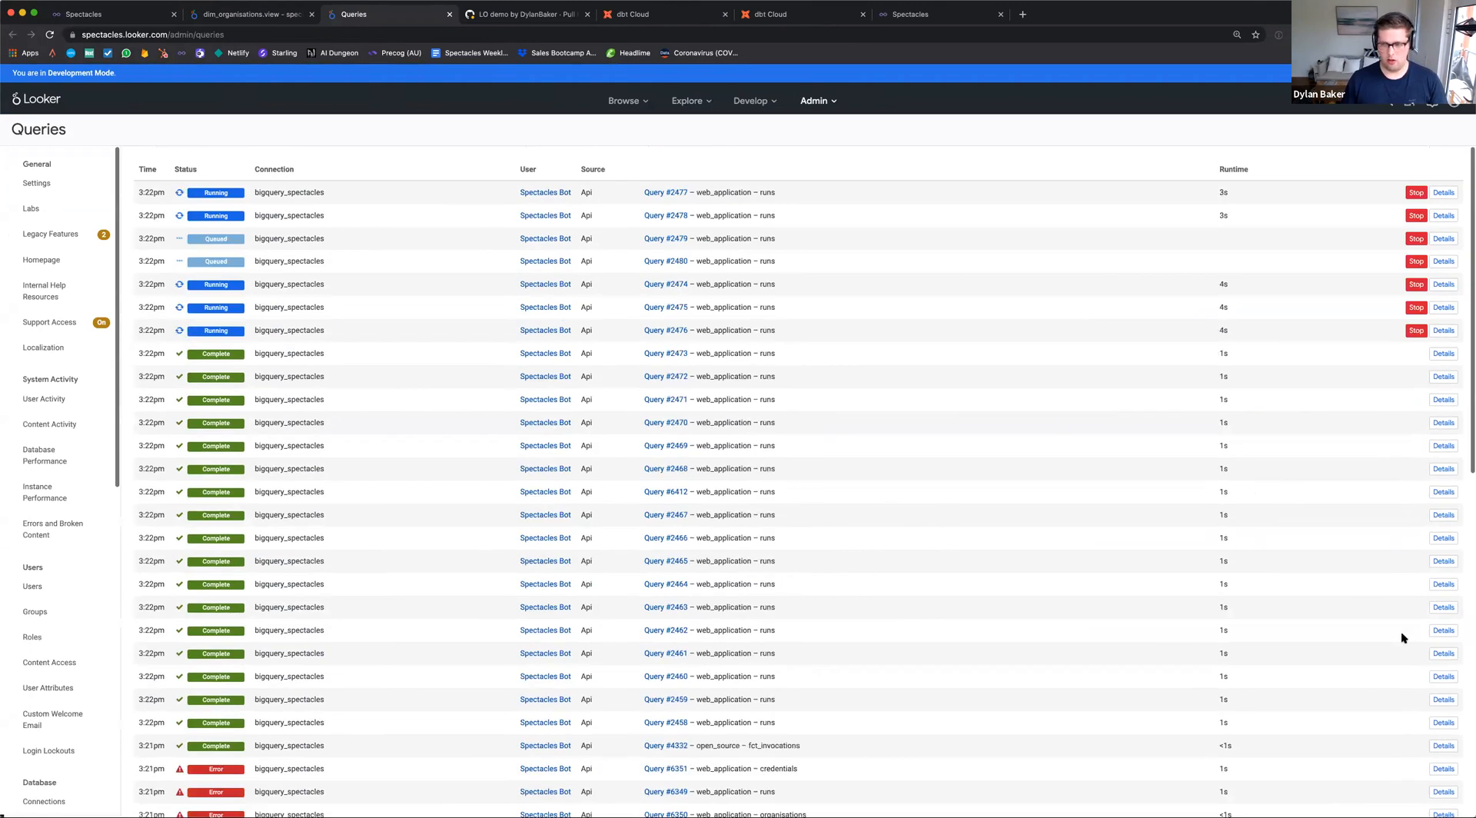
{"action": "scroll", "coordinate": [1414, 661], "scroll_direction": "down", "scroll_amount": 1}
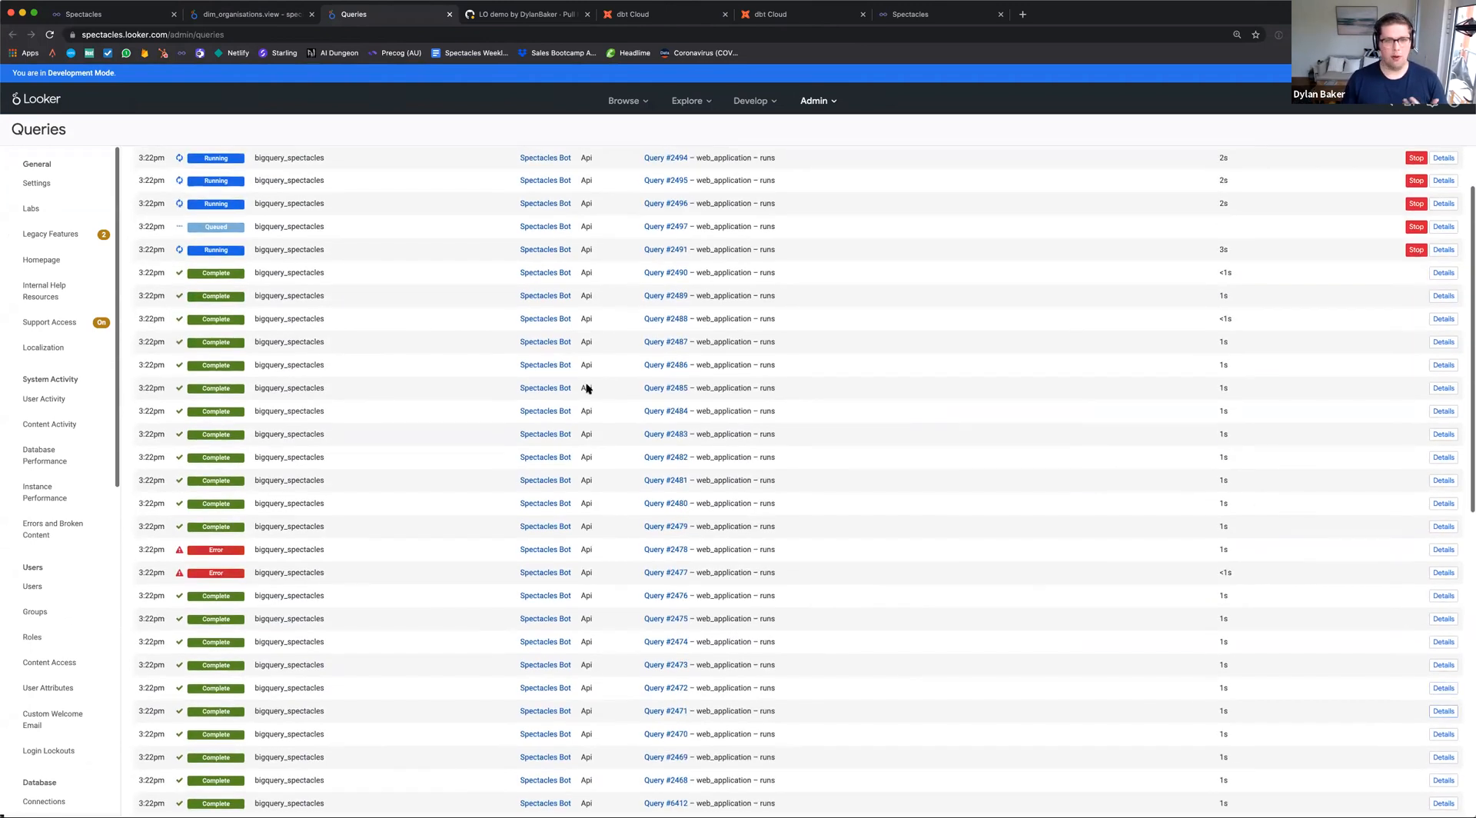
Open the details of Spectacles Bot's Query #2471 and examine the dataset, WHERE condition and LIMIT in its SQL
{"action": "left_click", "coordinate": [1443, 710]}
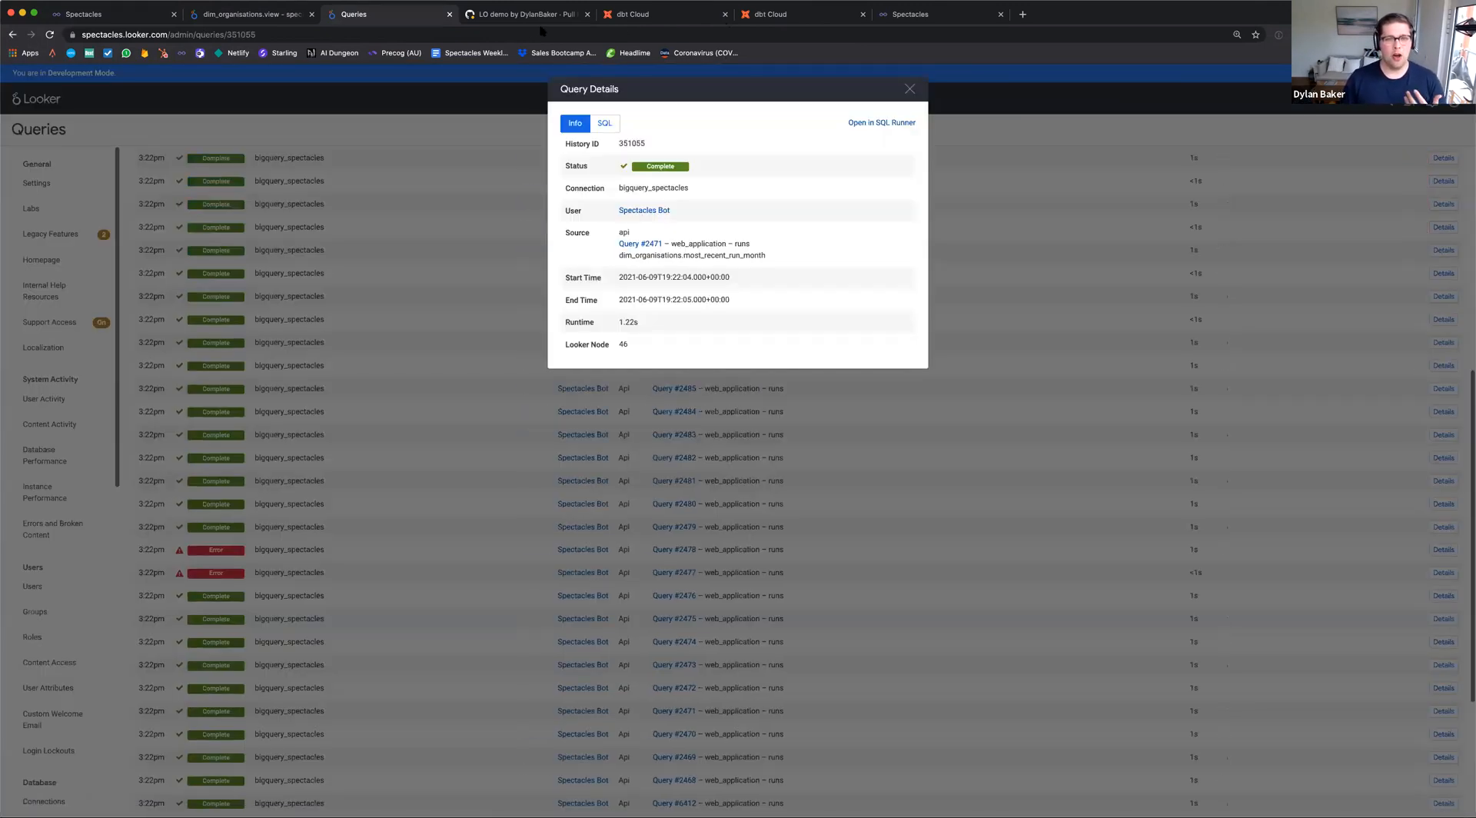
{"action": "left_click", "coordinate": [607, 123]}
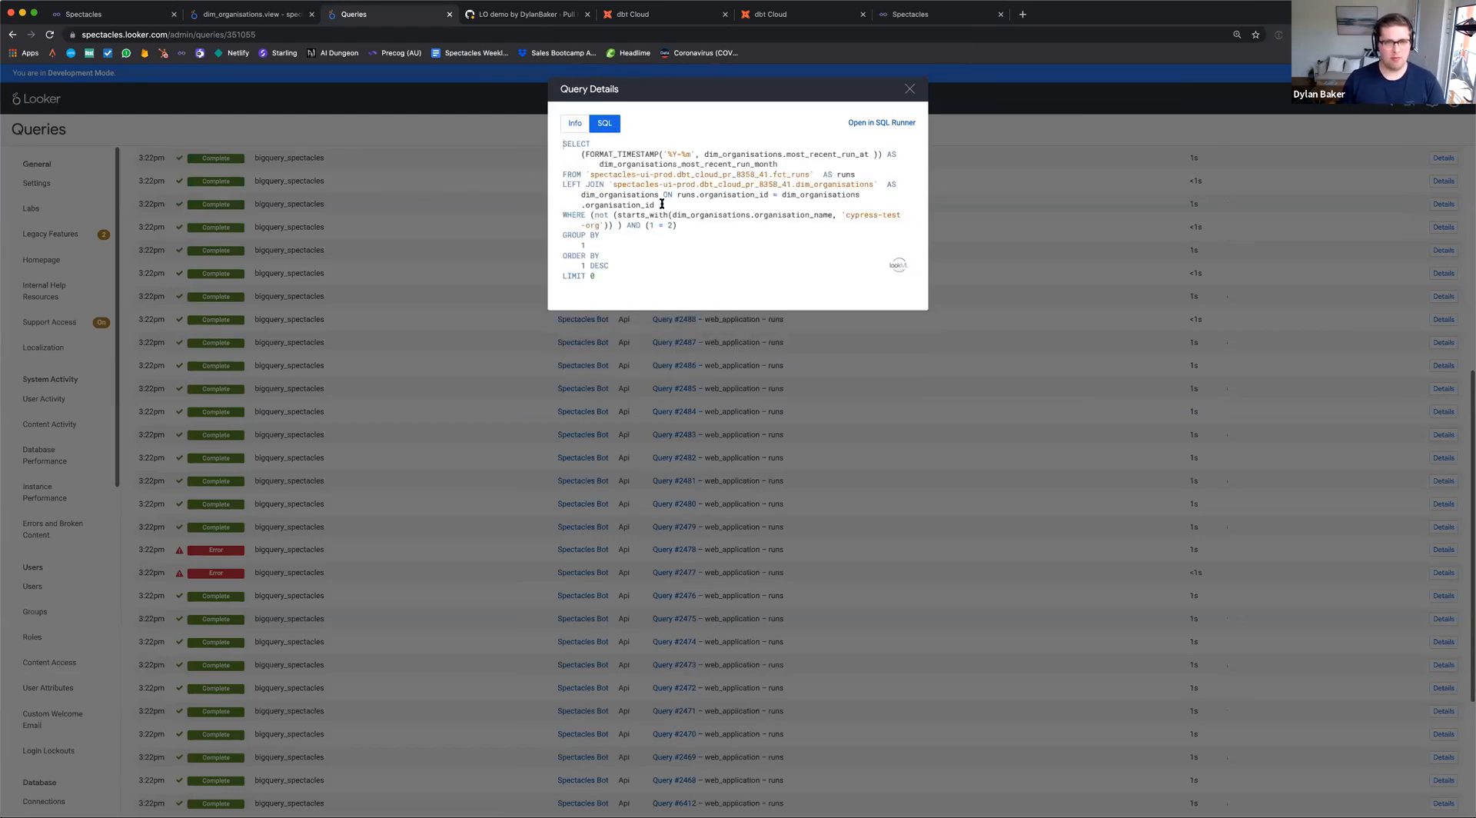
{"action": "double_click", "coordinate": [711, 184]}
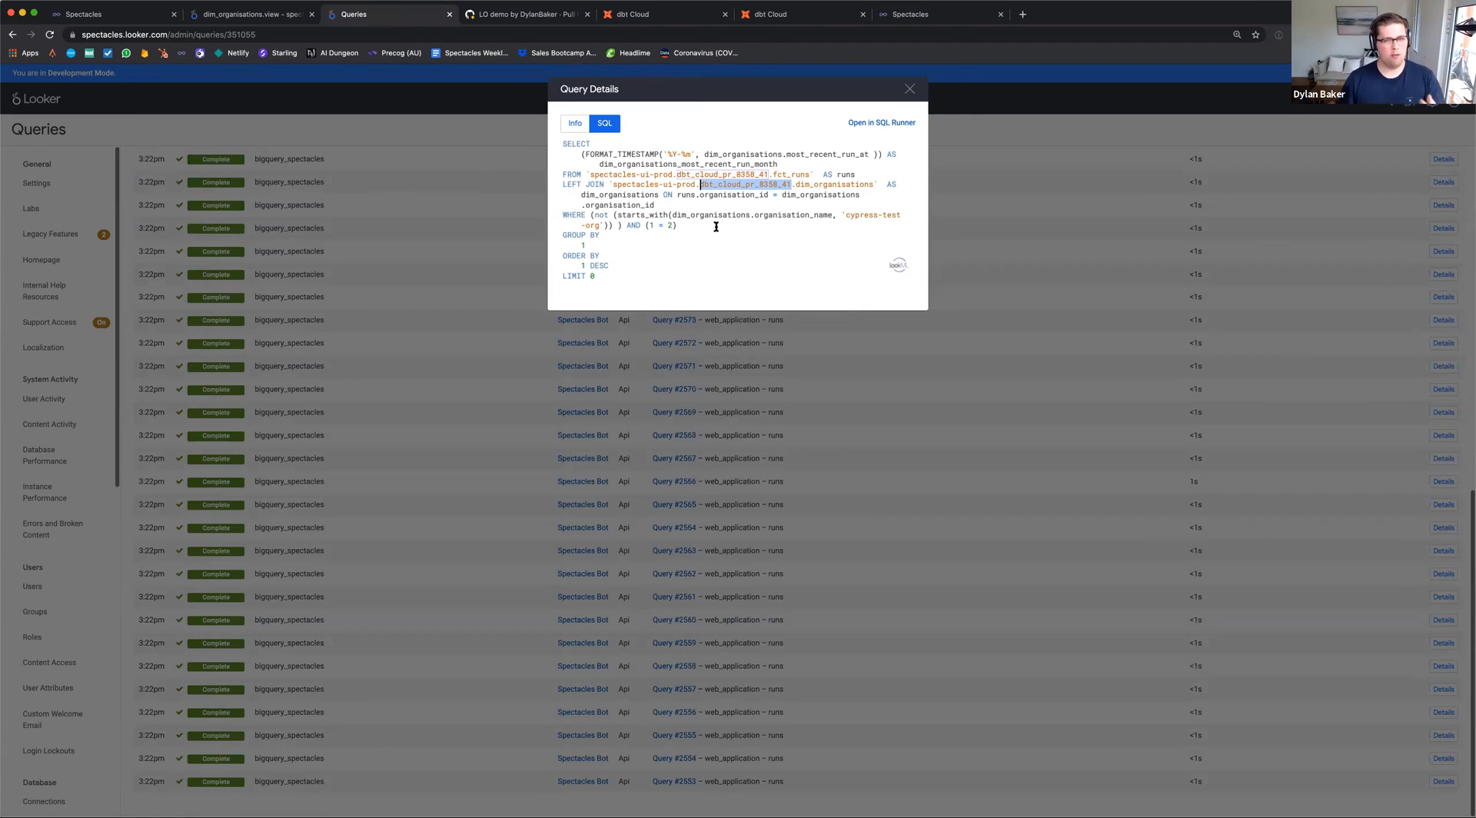
{"action": "left_click_drag", "start_coordinate": [627, 225], "coordinate": [678, 225]}
{"action": "left_click_drag", "start_coordinate": [564, 277], "coordinate": [604, 278]}
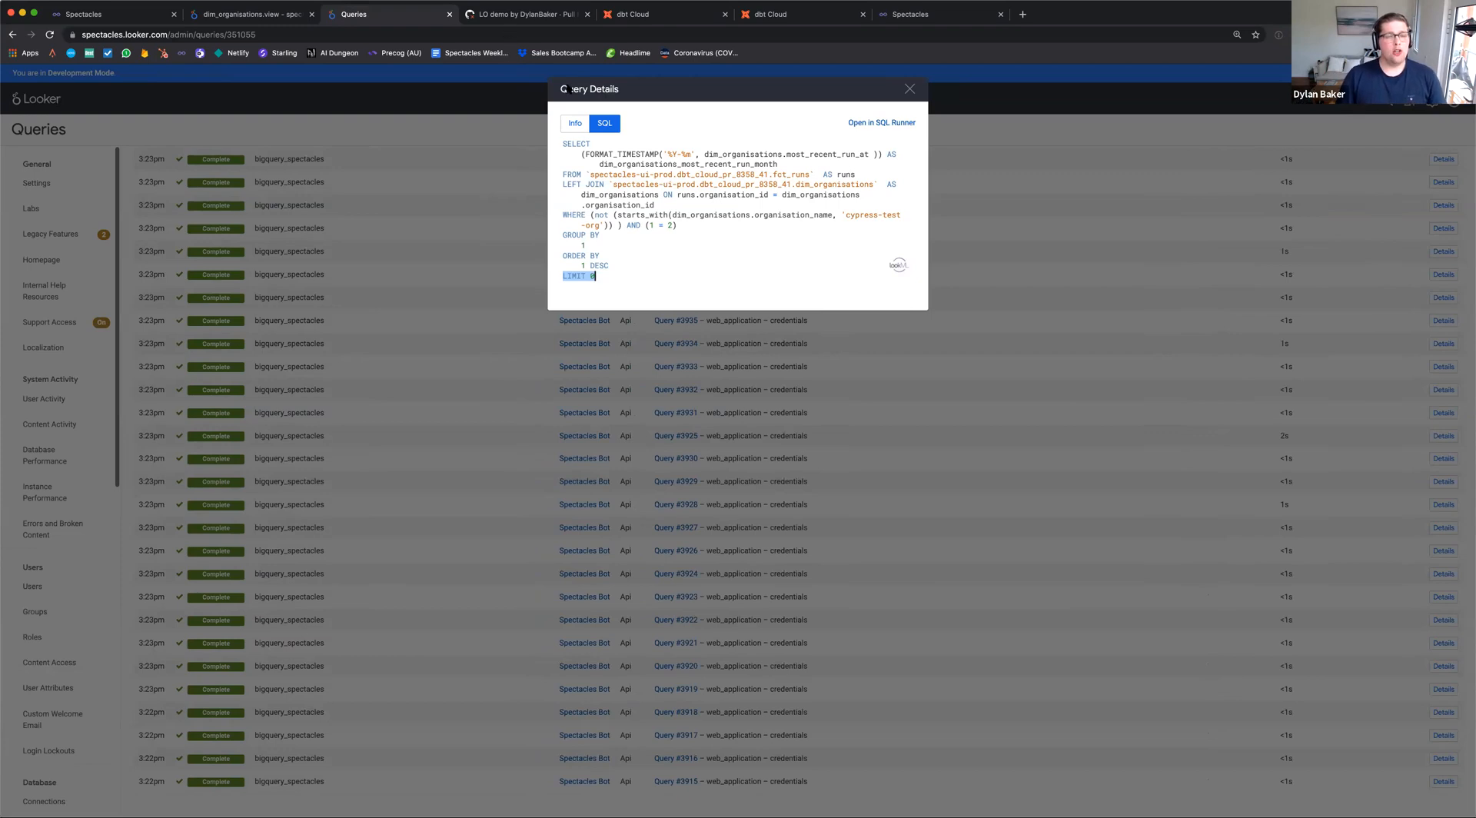
Return to the LO demo pull request, review its checks, and open the ci/spectacles run in a separate tab
{"action": "left_click", "coordinate": [543, 20]}
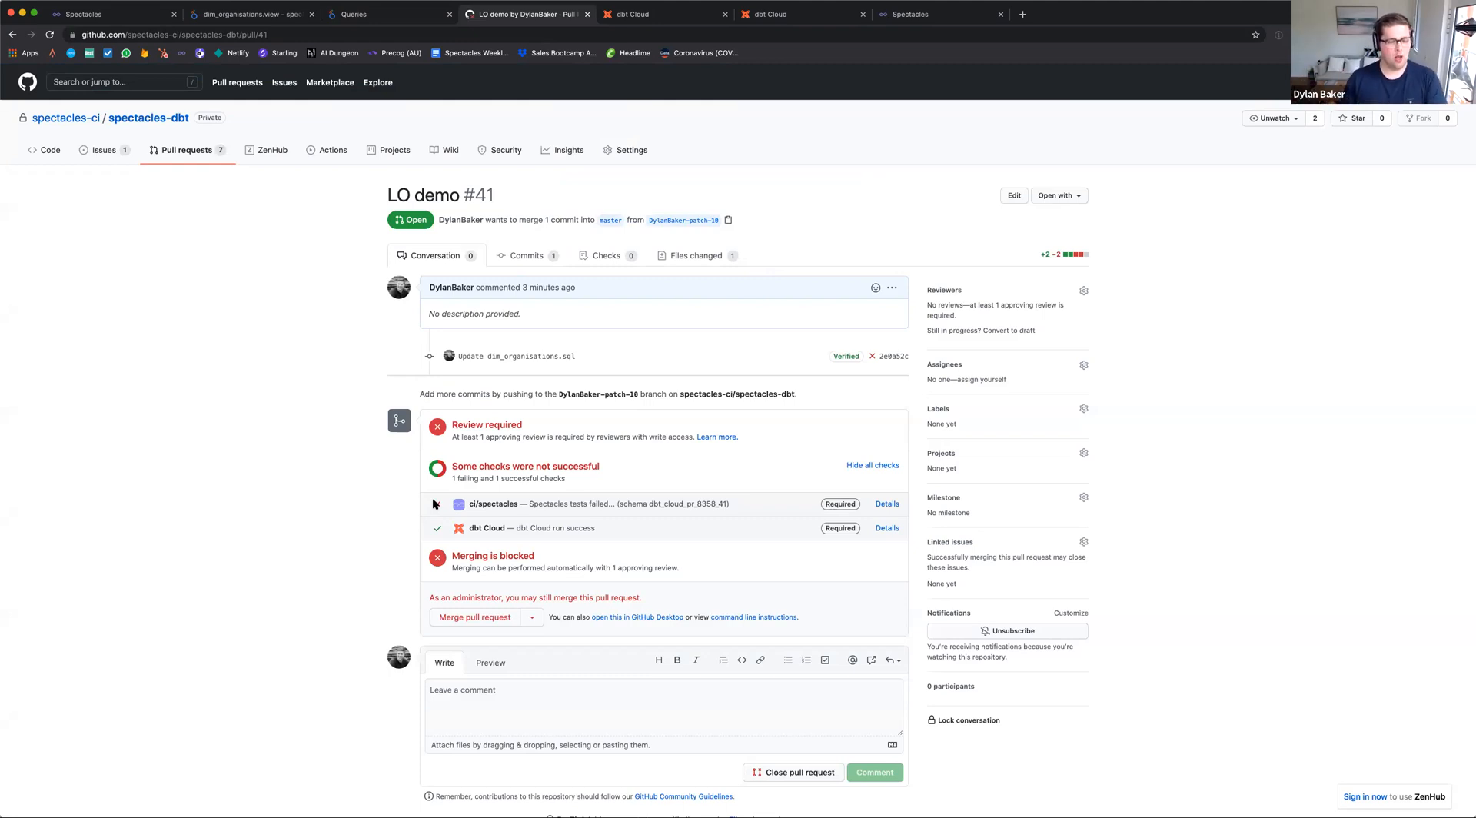
{"action": "left_click_drag", "start_coordinate": [596, 529], "coordinate": [465, 529]}
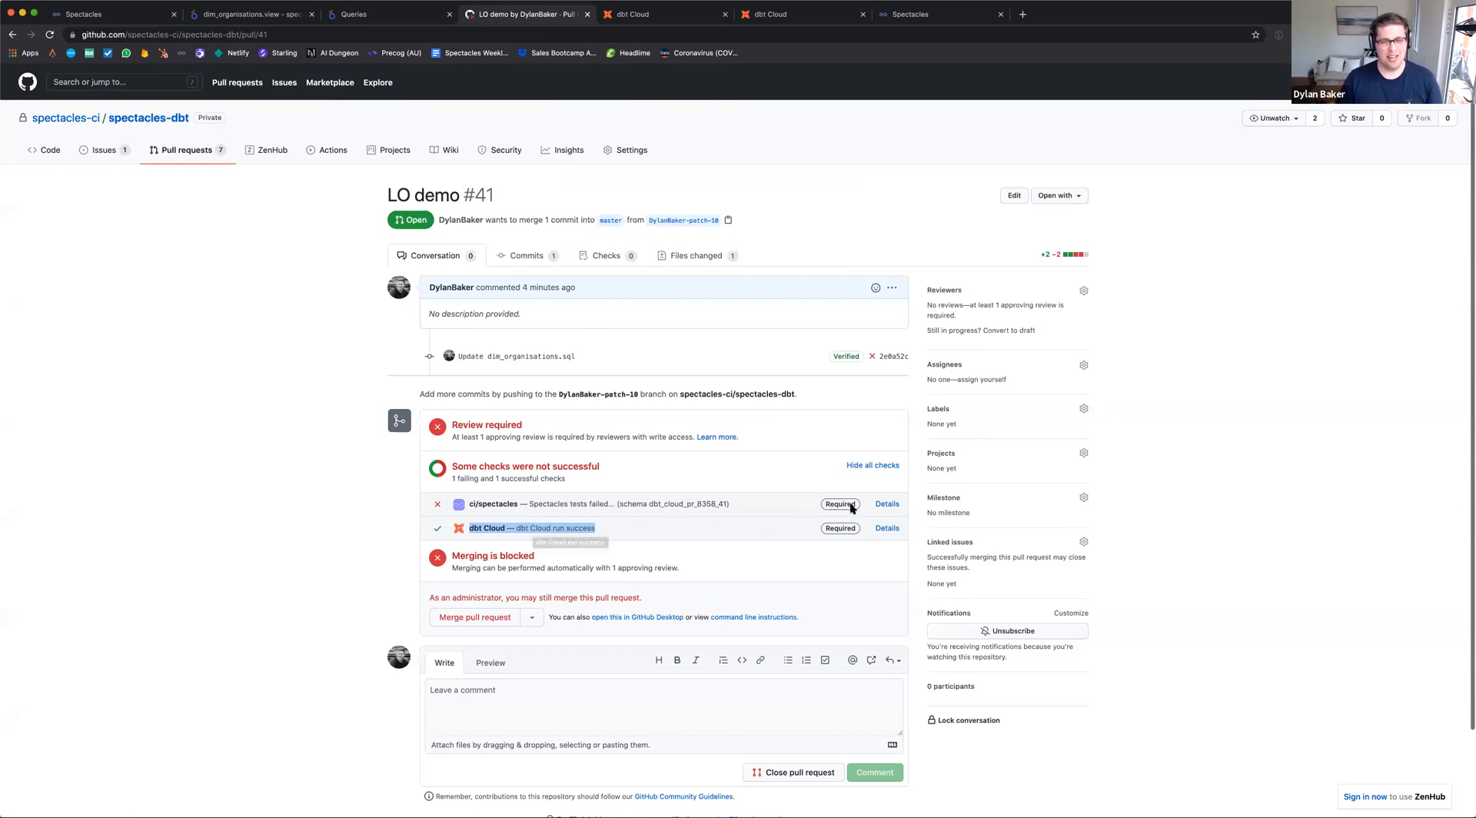
{"action": "left_click", "coordinate": [879, 505], "text": "super"}
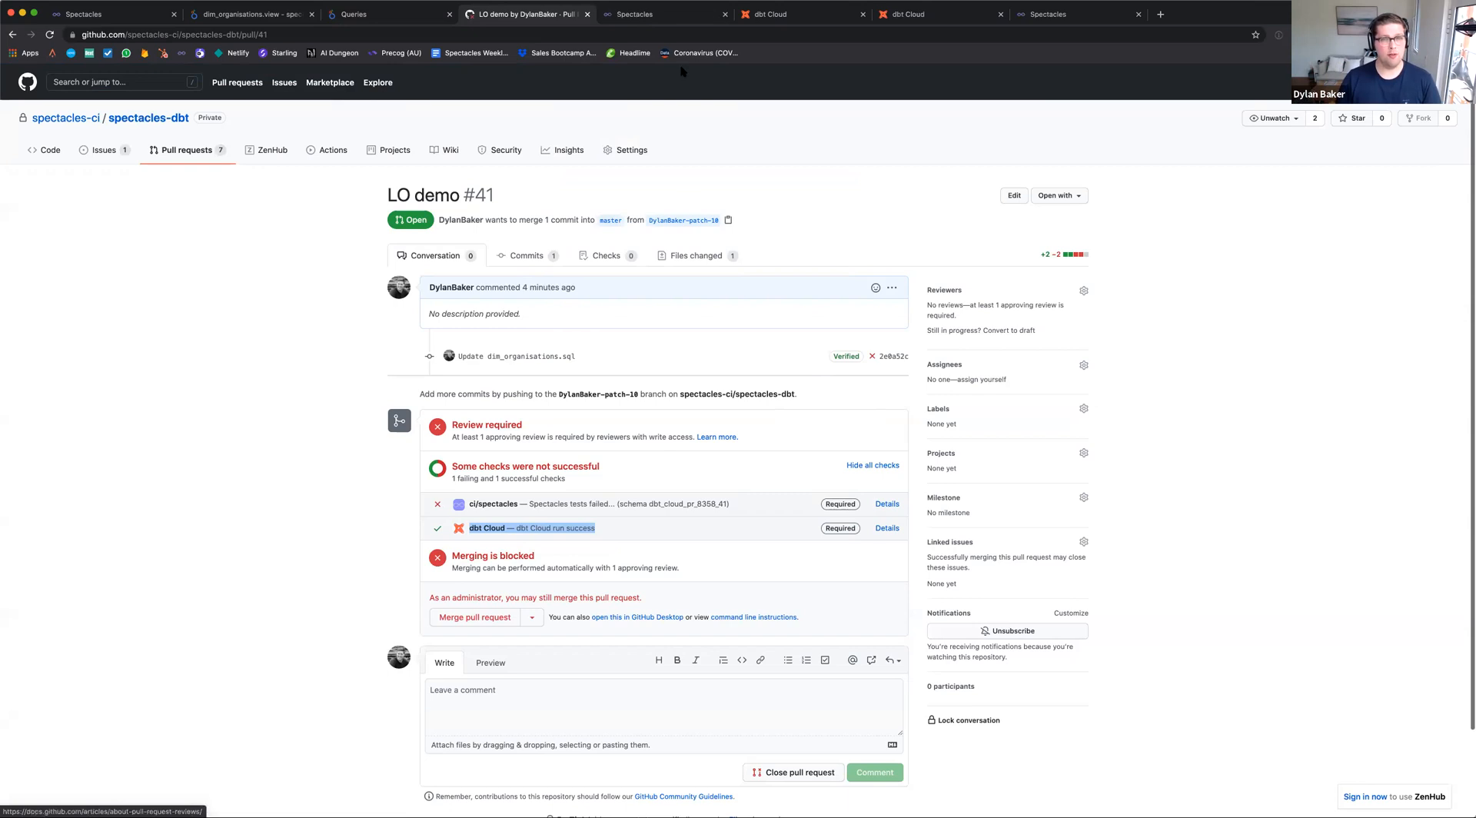
{"action": "left_click", "coordinate": [616, 15]}
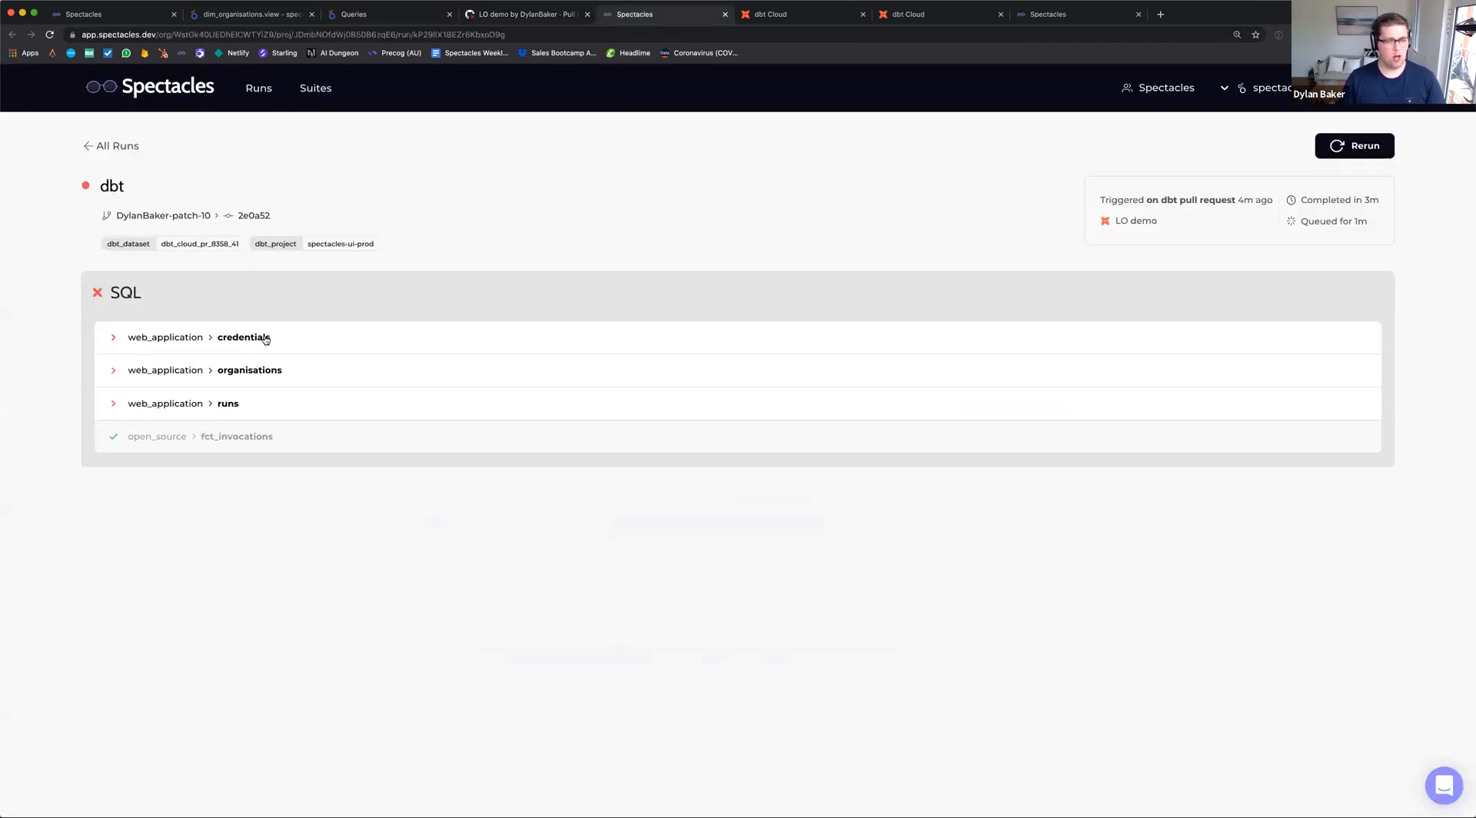
Expand the web_application credentials result and examine the SQL errors for count_projects and count_runs
{"action": "left_click", "coordinate": [265, 341]}
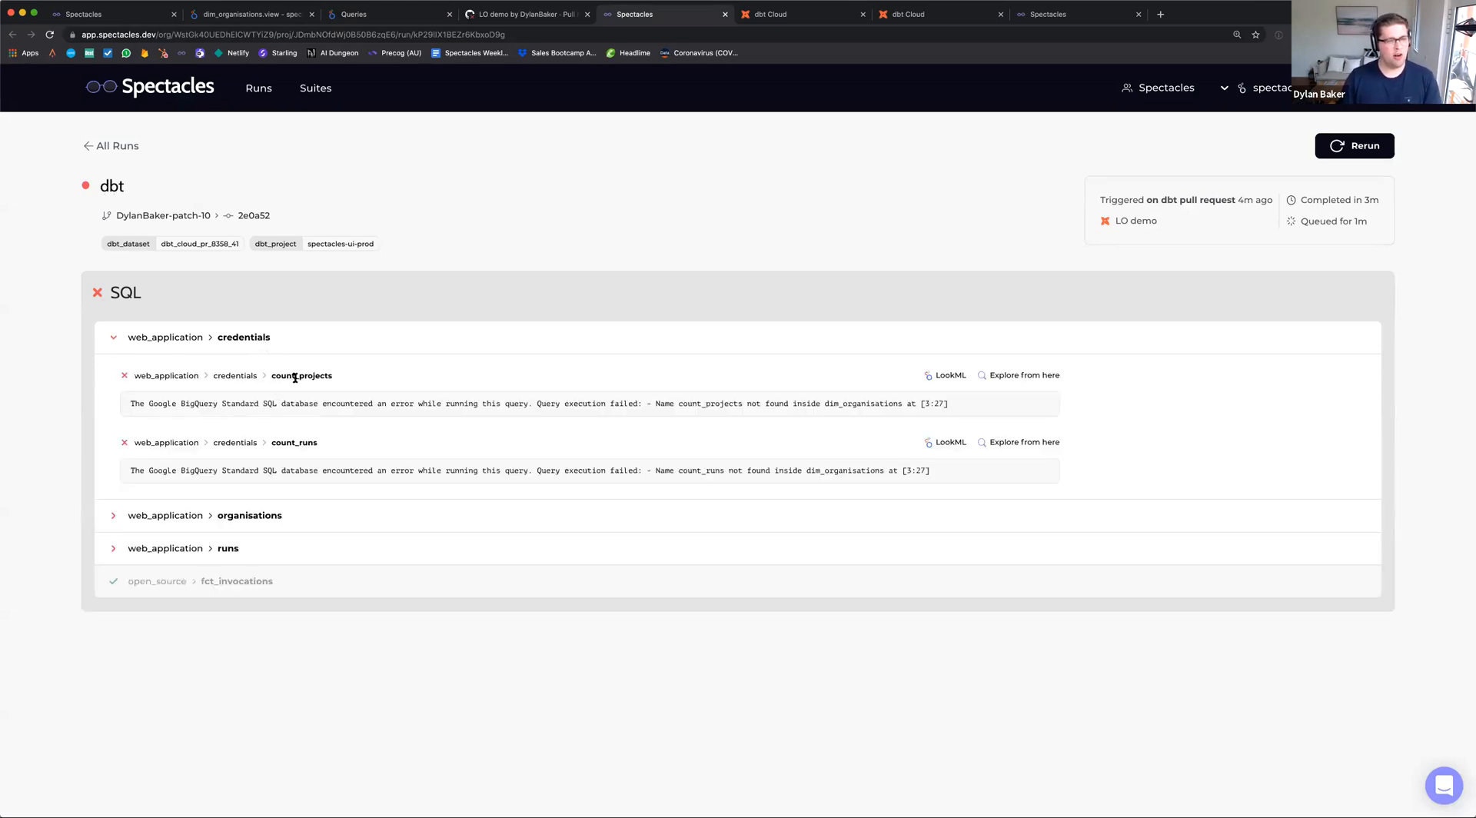
{"action": "left_click_drag", "start_coordinate": [272, 378], "coordinate": [332, 382]}
{"action": "left_click_drag", "start_coordinate": [277, 439], "coordinate": [319, 443]}
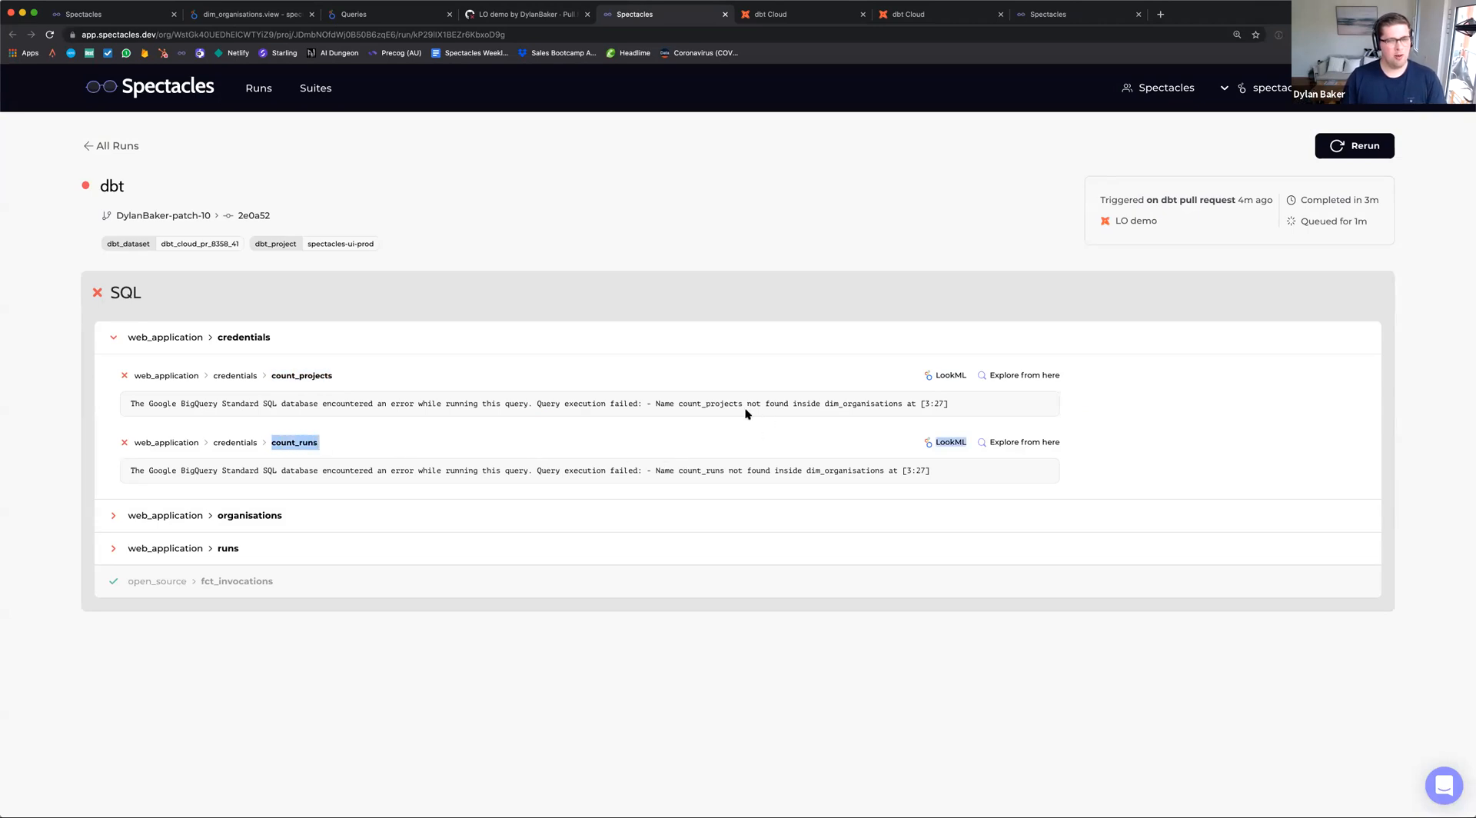
{"action": "double_click", "coordinate": [715, 403]}
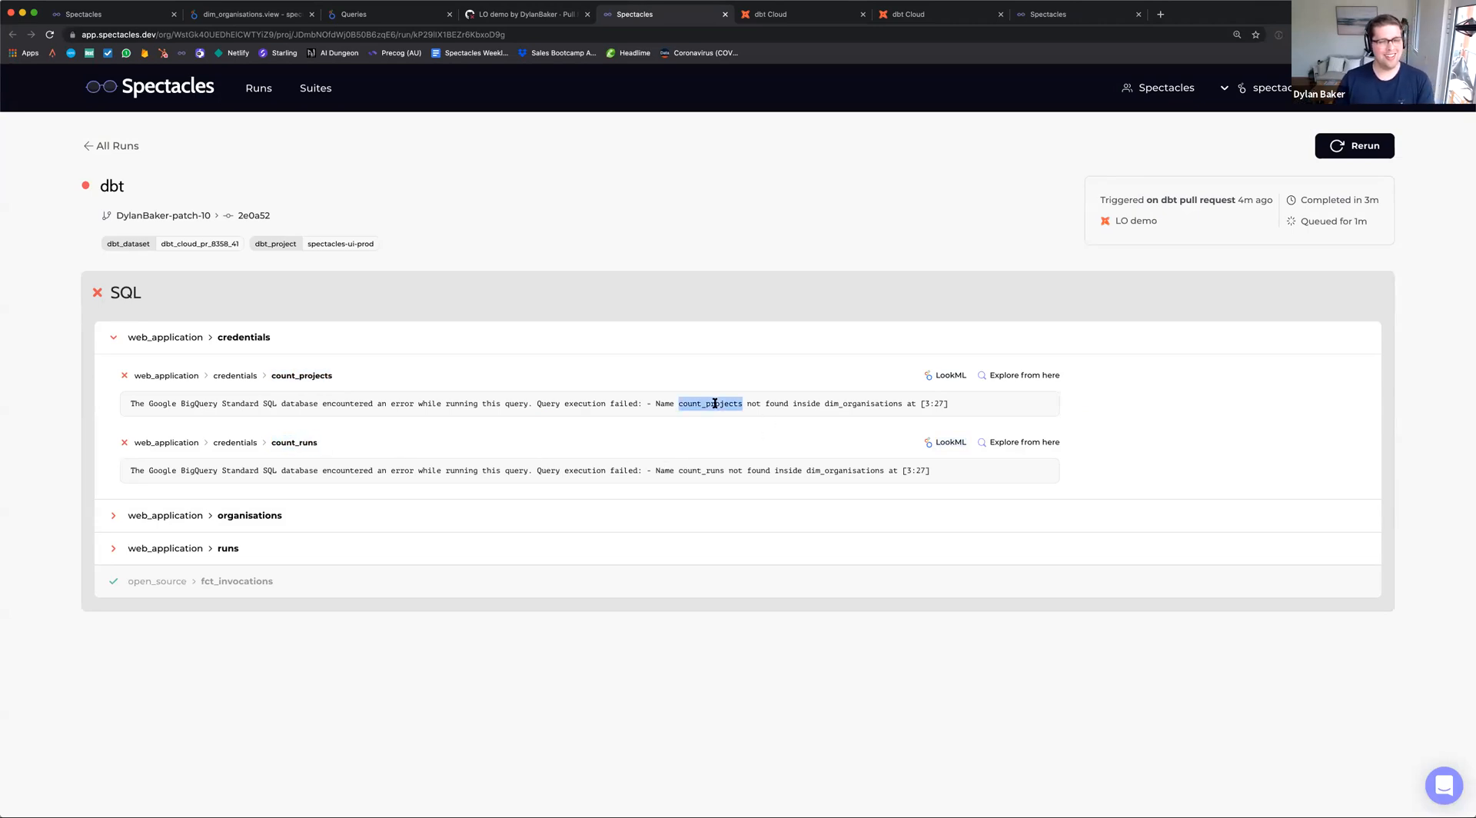
{"action": "left_click", "coordinate": [715, 470]}
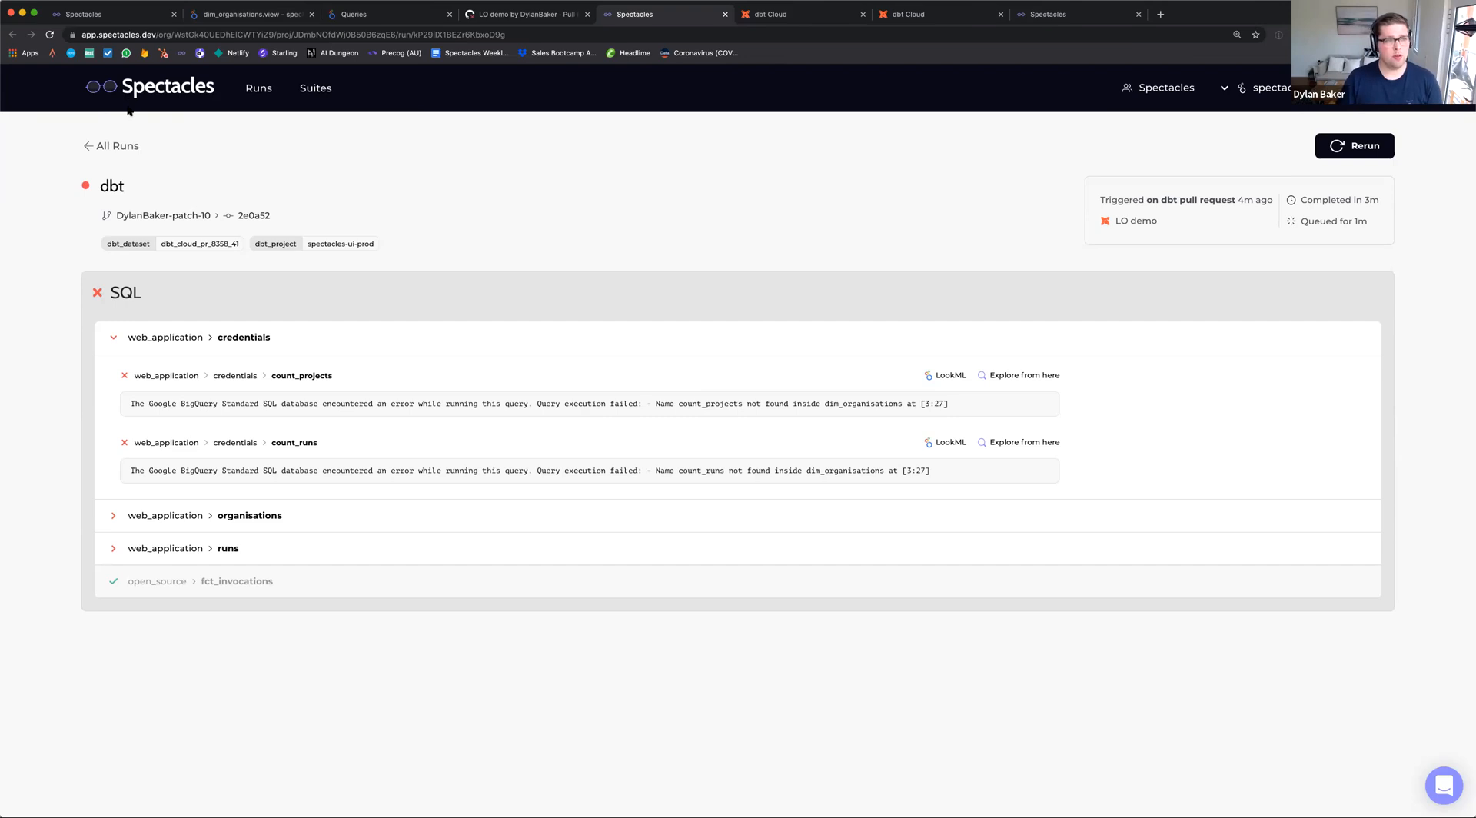
Create a new Git branch named lo-demo-2 from master in the Looker spectacles project
{"action": "left_click", "coordinate": [253, 16]}
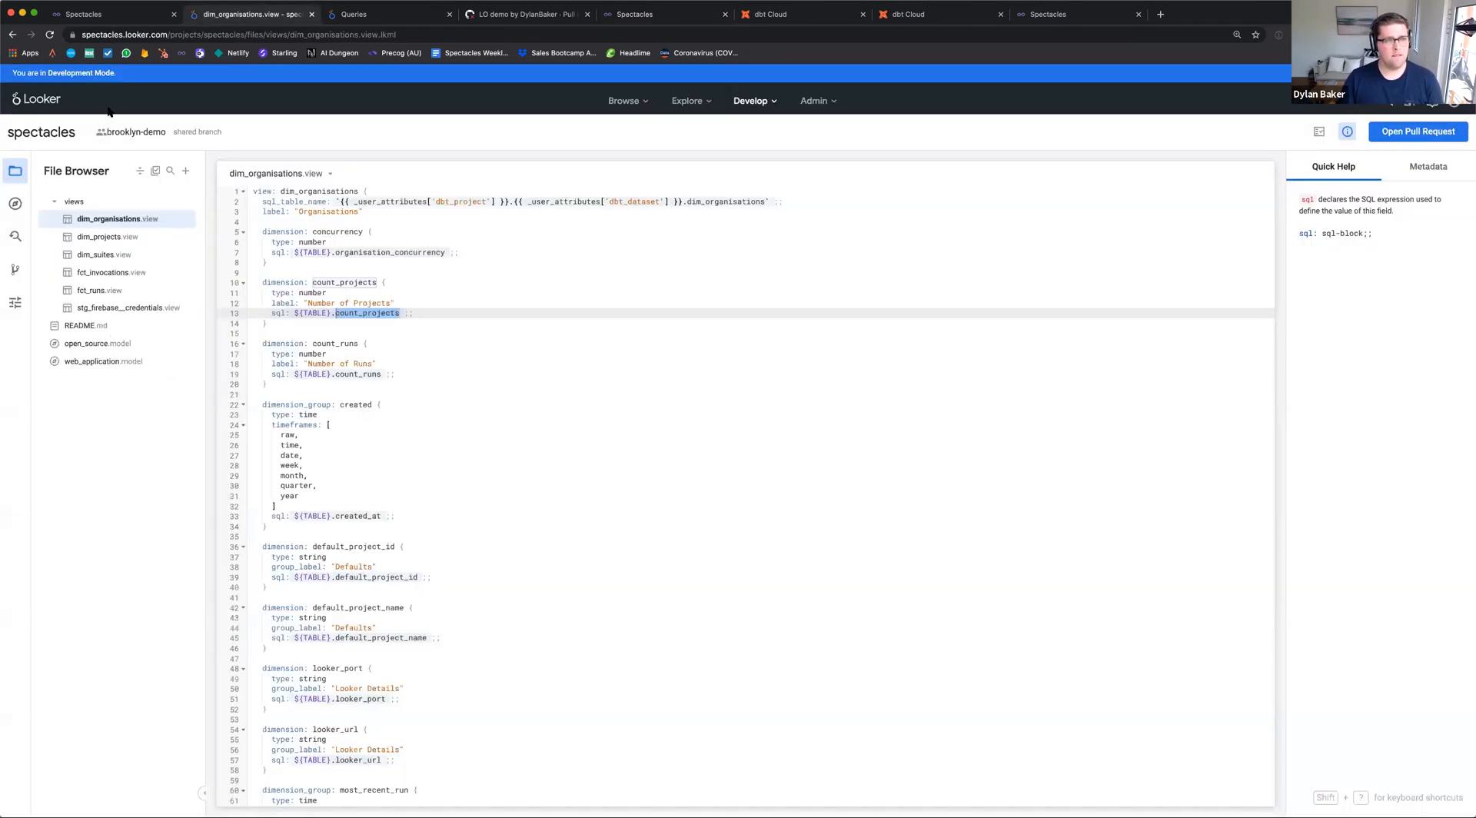
{"action": "left_click", "coordinate": [446, 271]}
{"action": "left_click", "coordinate": [15, 269]}
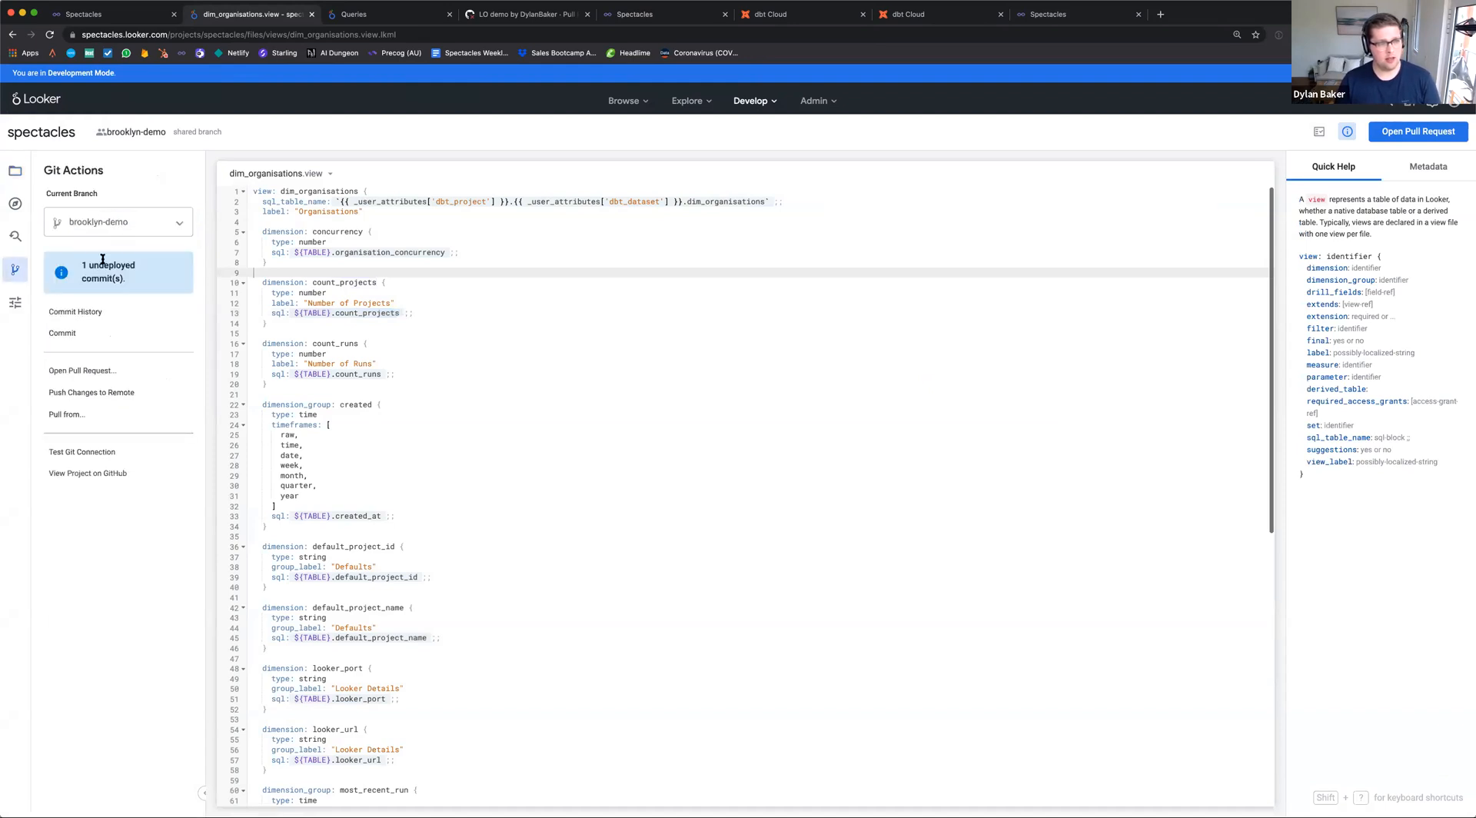
{"action": "left_click", "coordinate": [118, 222]}
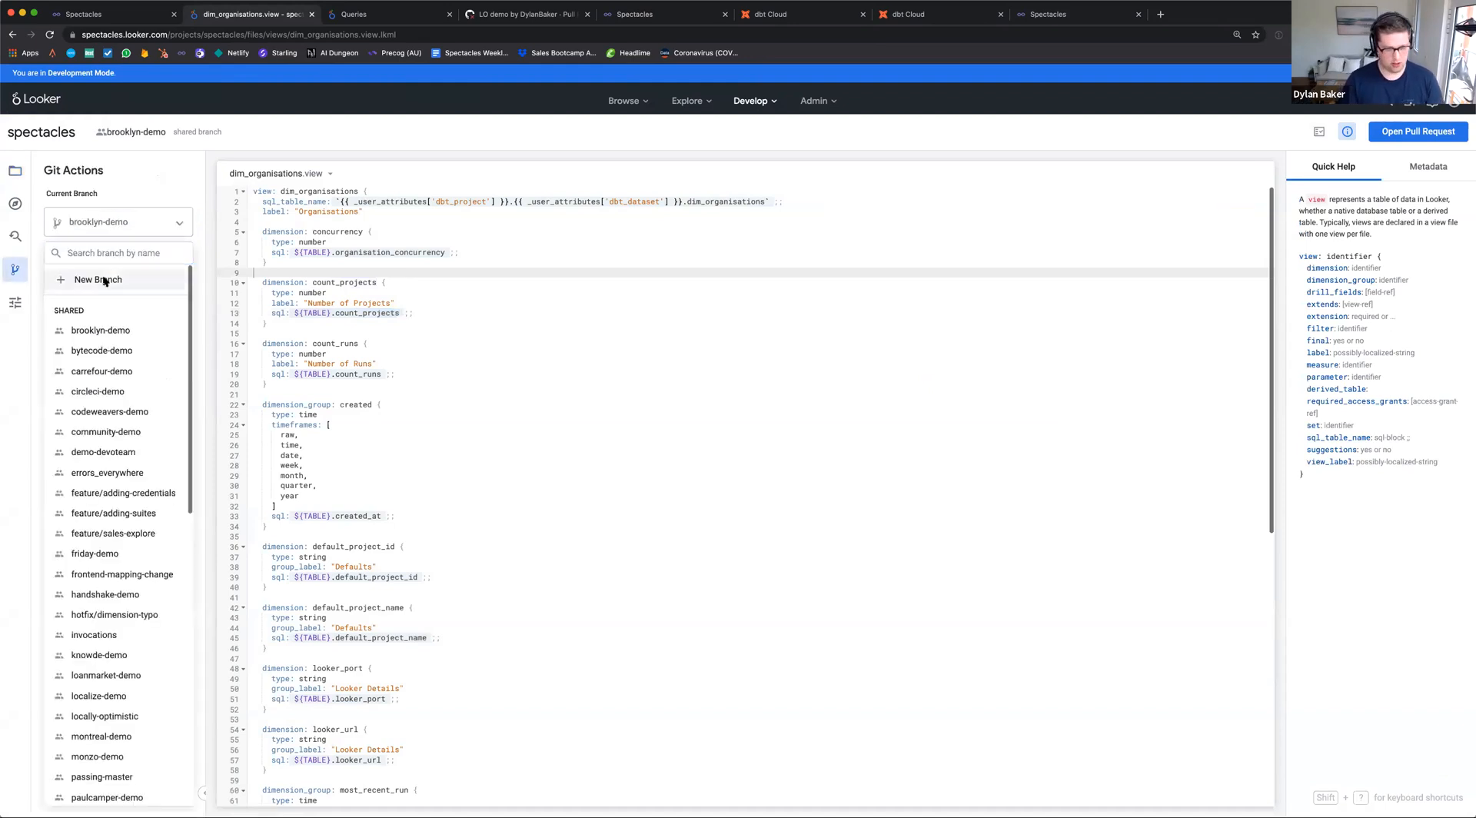
{"action": "left_click", "coordinate": [106, 279]}
{"action": "type", "text": "lo-demo-2"}
{"action": "key", "text": "Tab"}
{"action": "type", "text": "master"}
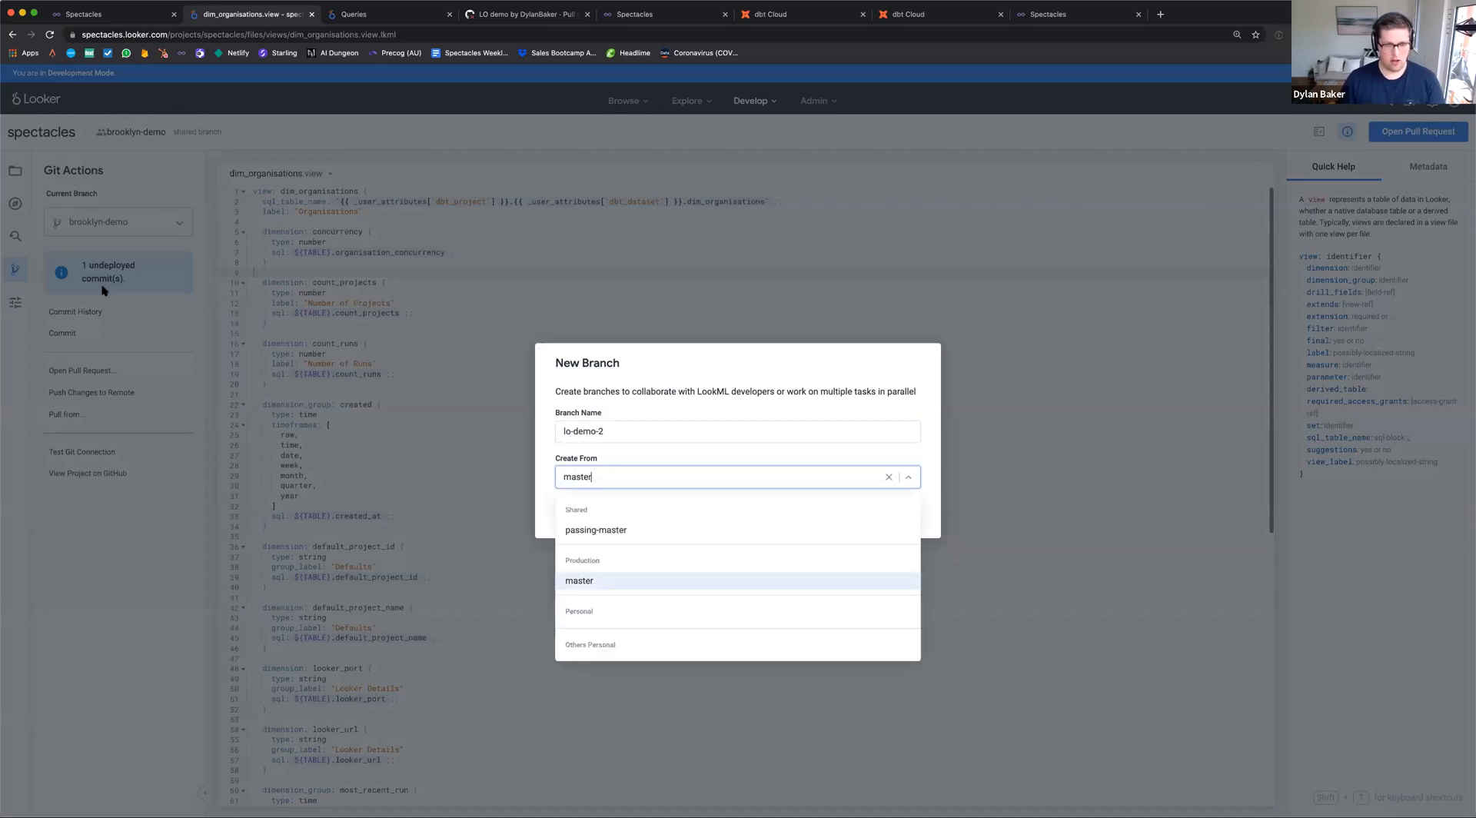
{"action": "left_click", "coordinate": [652, 581]}
{"action": "left_click", "coordinate": [884, 522]}
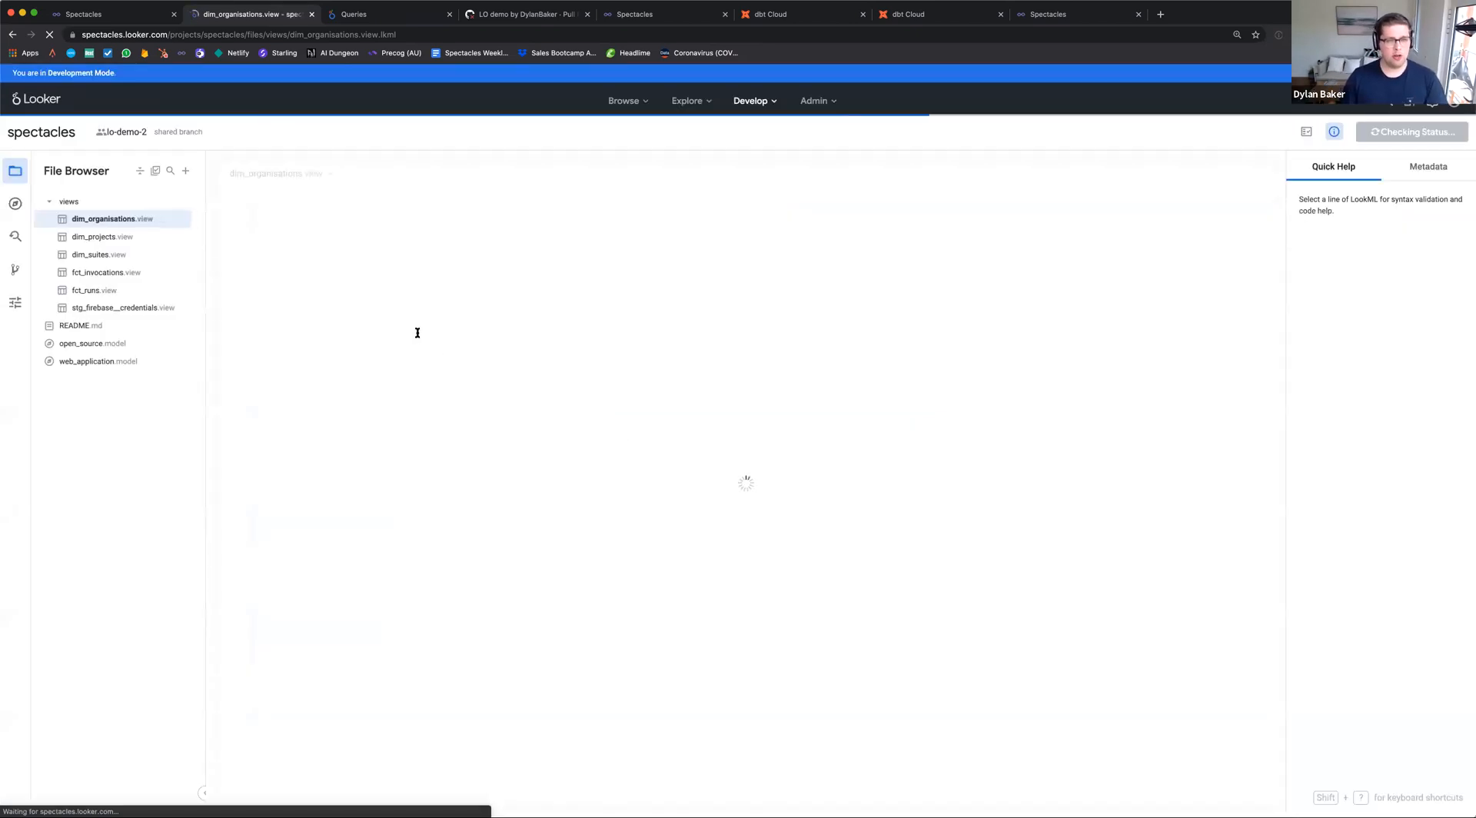
Change the SQL columns of the count_projects and count_runs dimensions to number_of_projects and number_of_runs, and save the dim_organisations view
{"action": "left_click", "coordinate": [361, 313]}
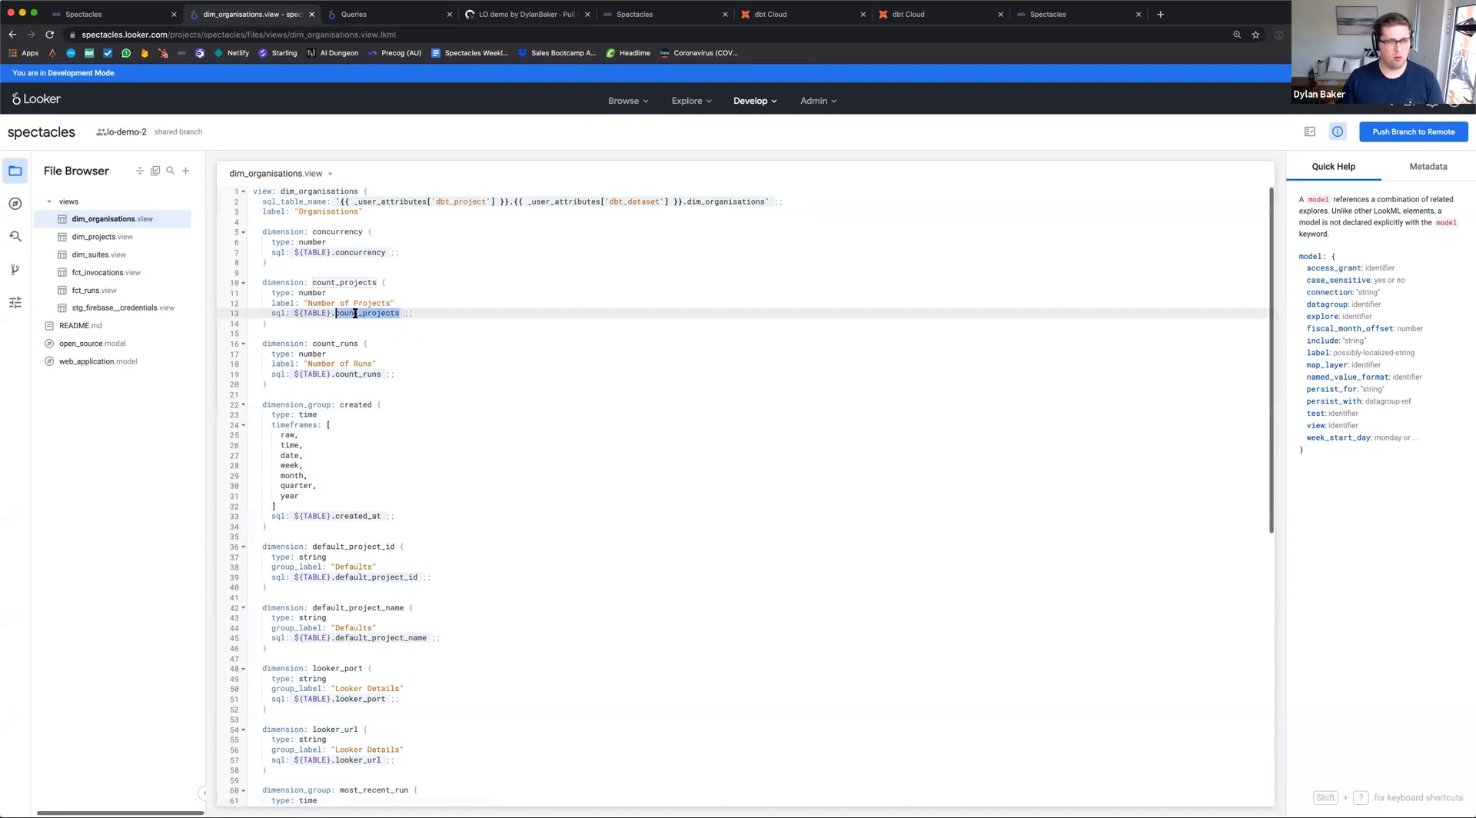
{"action": "left_click", "coordinate": [357, 374], "text": "super"}
{"action": "key", "text": "BackSpace"}
{"action": "key", "text": "BackSpace"}
{"action": "key", "text": "BackSpace"}
{"action": "key", "text": "BackSpace"}
{"action": "key", "text": "BackSpace"}
{"action": "type", "text": "number_of"}
{"action": "key", "text": "super+s"}
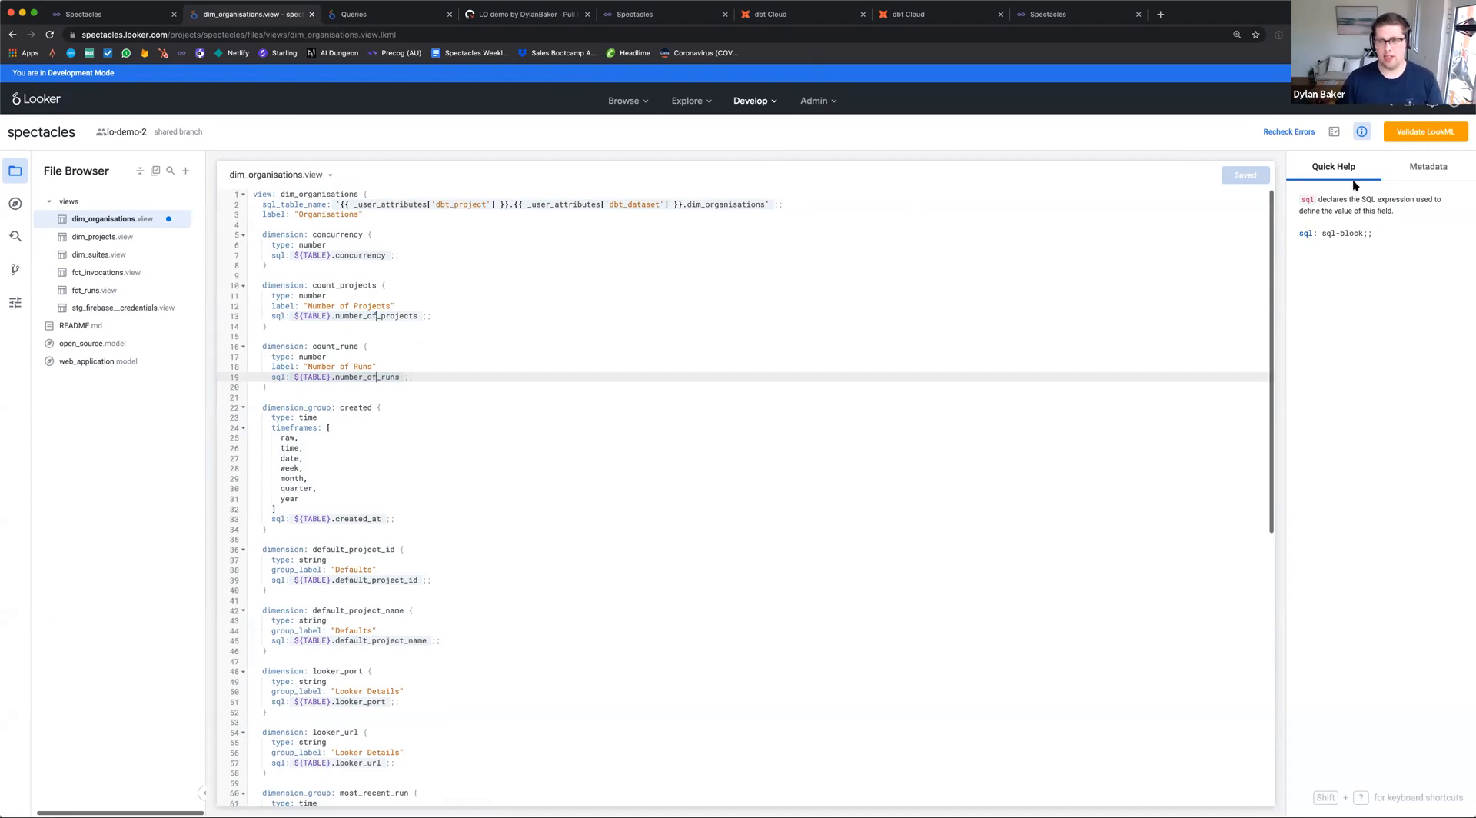
Validate the LookML, and commit and push the dim_organisations view change with a message about fixing the column names
{"action": "left_click", "coordinate": [1443, 136]}
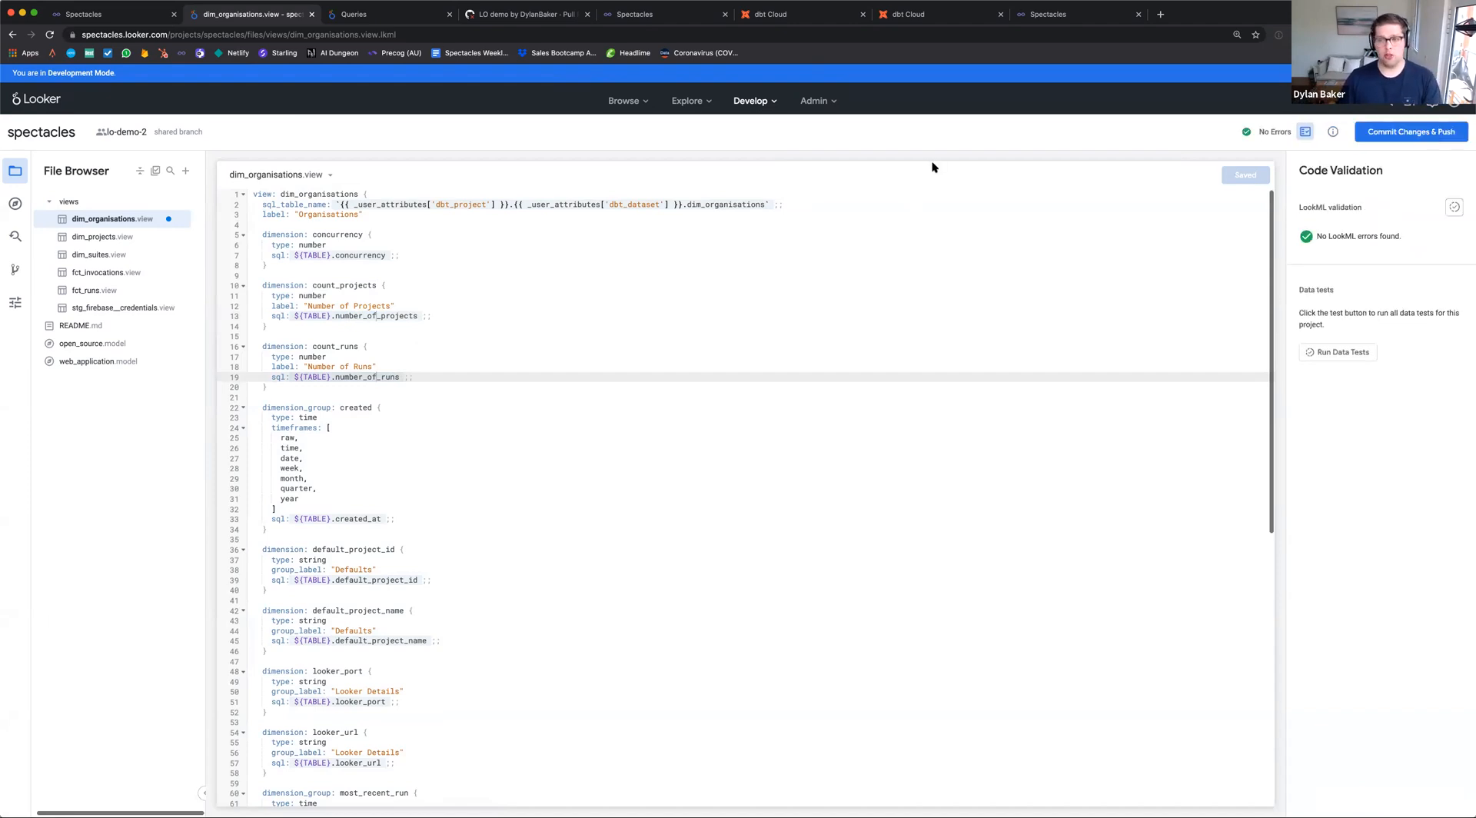
{"action": "left_click", "coordinate": [1414, 137]}
{"action": "left_click", "coordinate": [884, 121]}
{"action": "type", "text": "fix column name"}
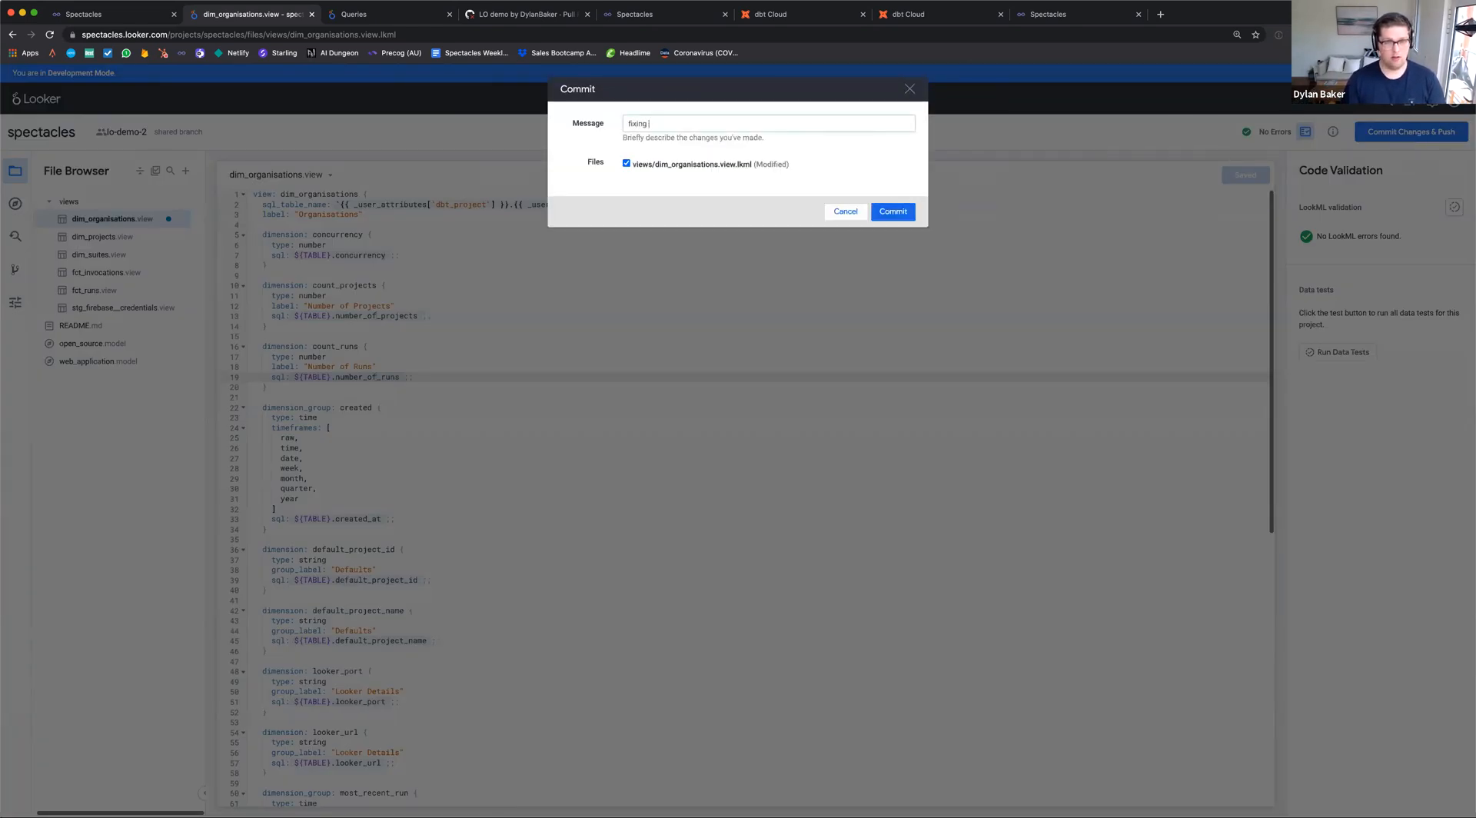
{"action": "key", "text": "Return"}
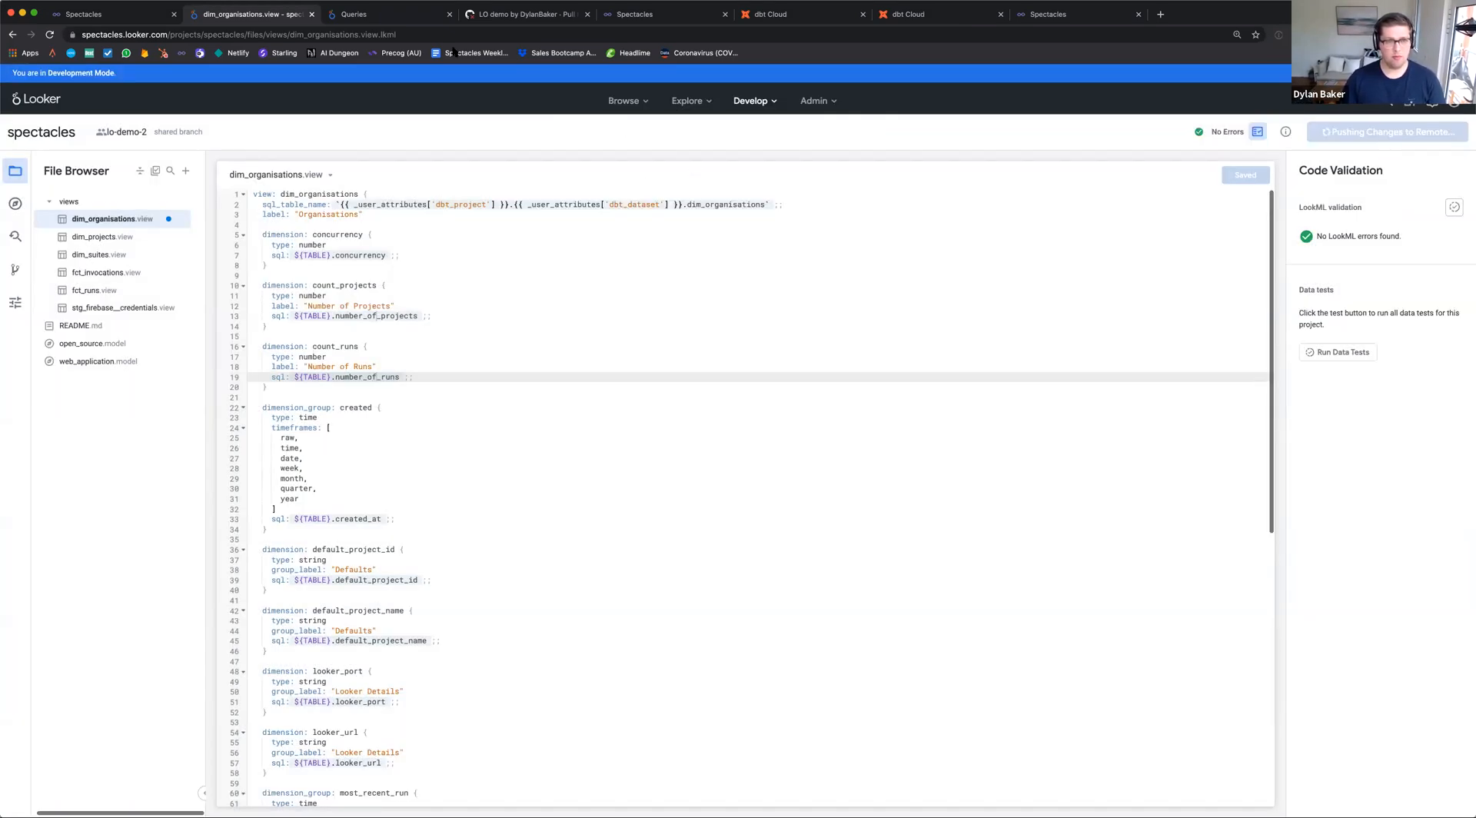
Create a manual run of the dbt suite in Spectacles, setting dbt_dataset to the pull request's schema dbt_cloud_pr_8358_41
{"action": "left_click", "coordinate": [638, 15]}
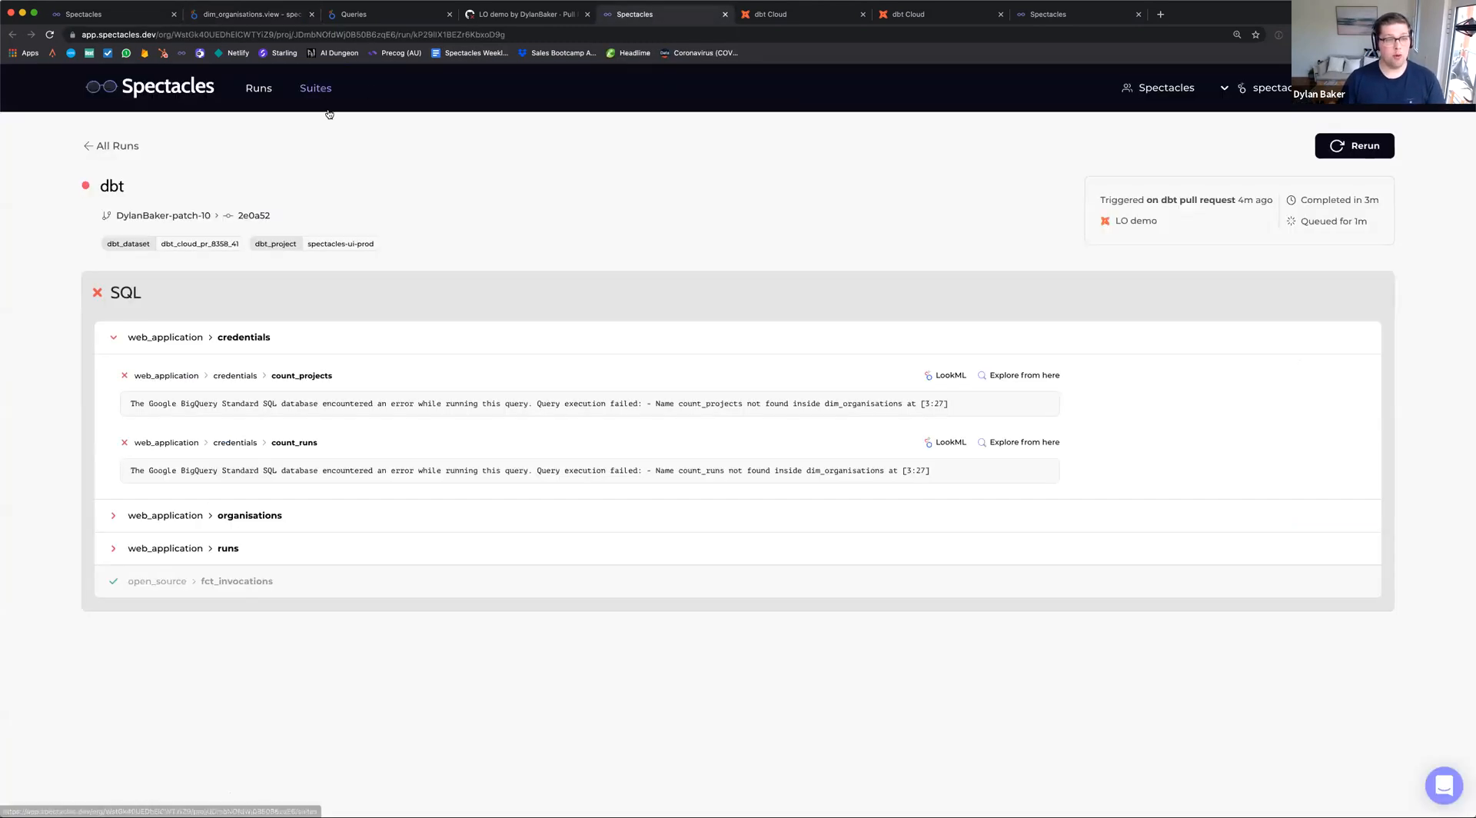
{"action": "left_click", "coordinate": [317, 88]}
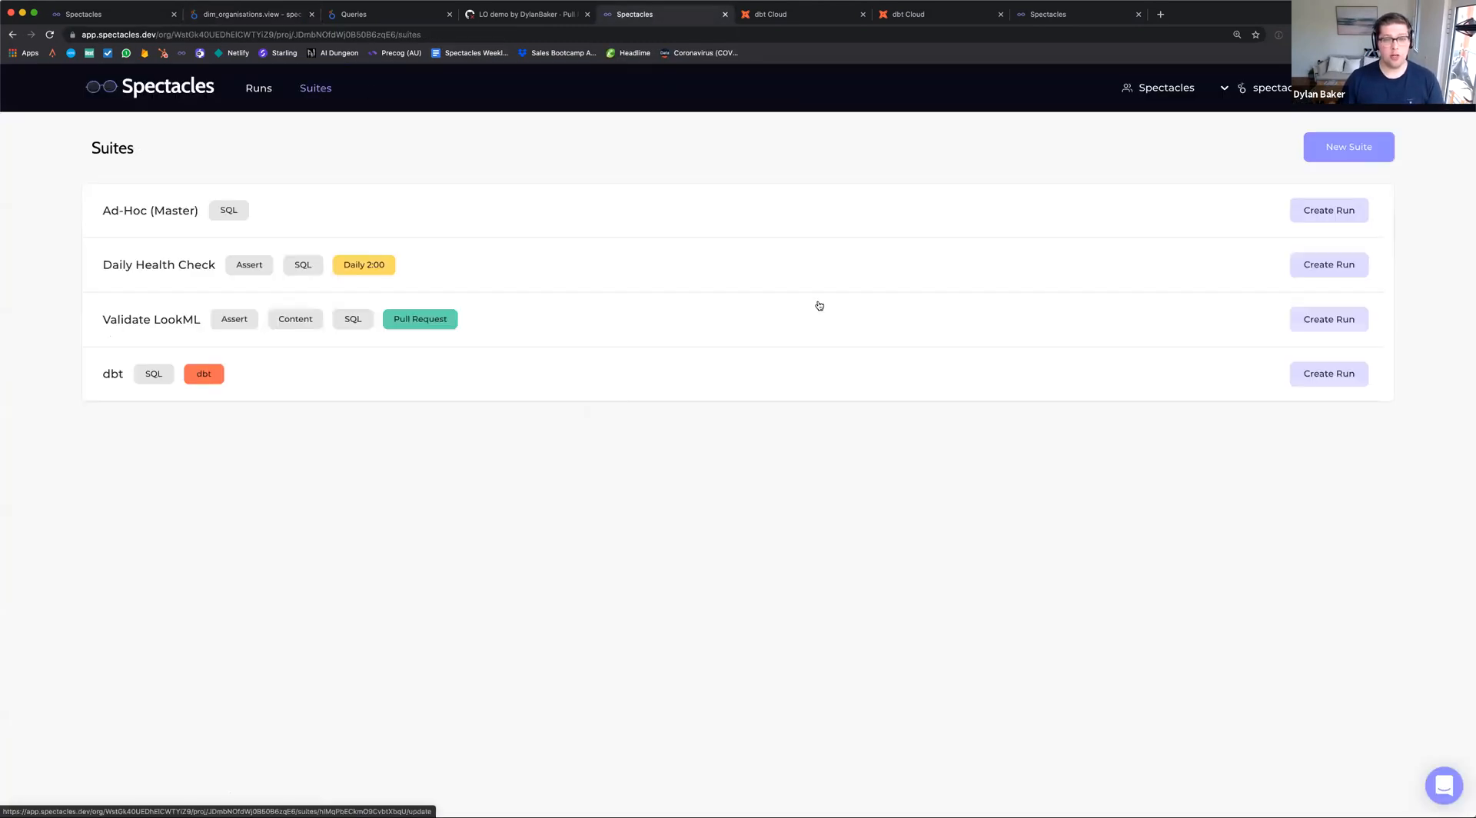
{"action": "left_click", "coordinate": [1317, 377]}
{"action": "double_click", "coordinate": [741, 372]}
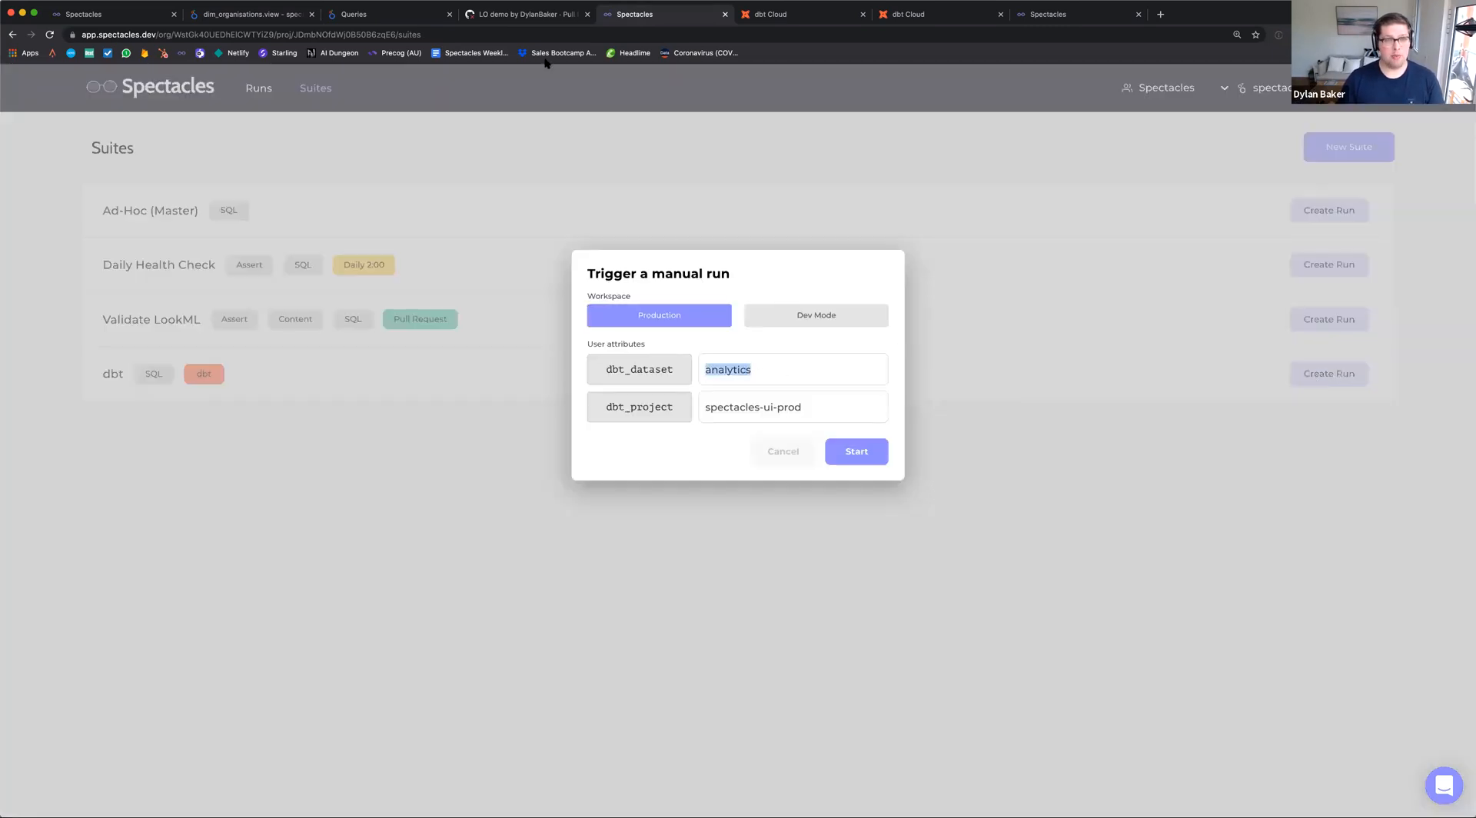
{"action": "left_click", "coordinate": [518, 17]}
{"action": "left_click_drag", "start_coordinate": [727, 503], "coordinate": [650, 505]}
{"action": "key", "text": "ctrl+c"}
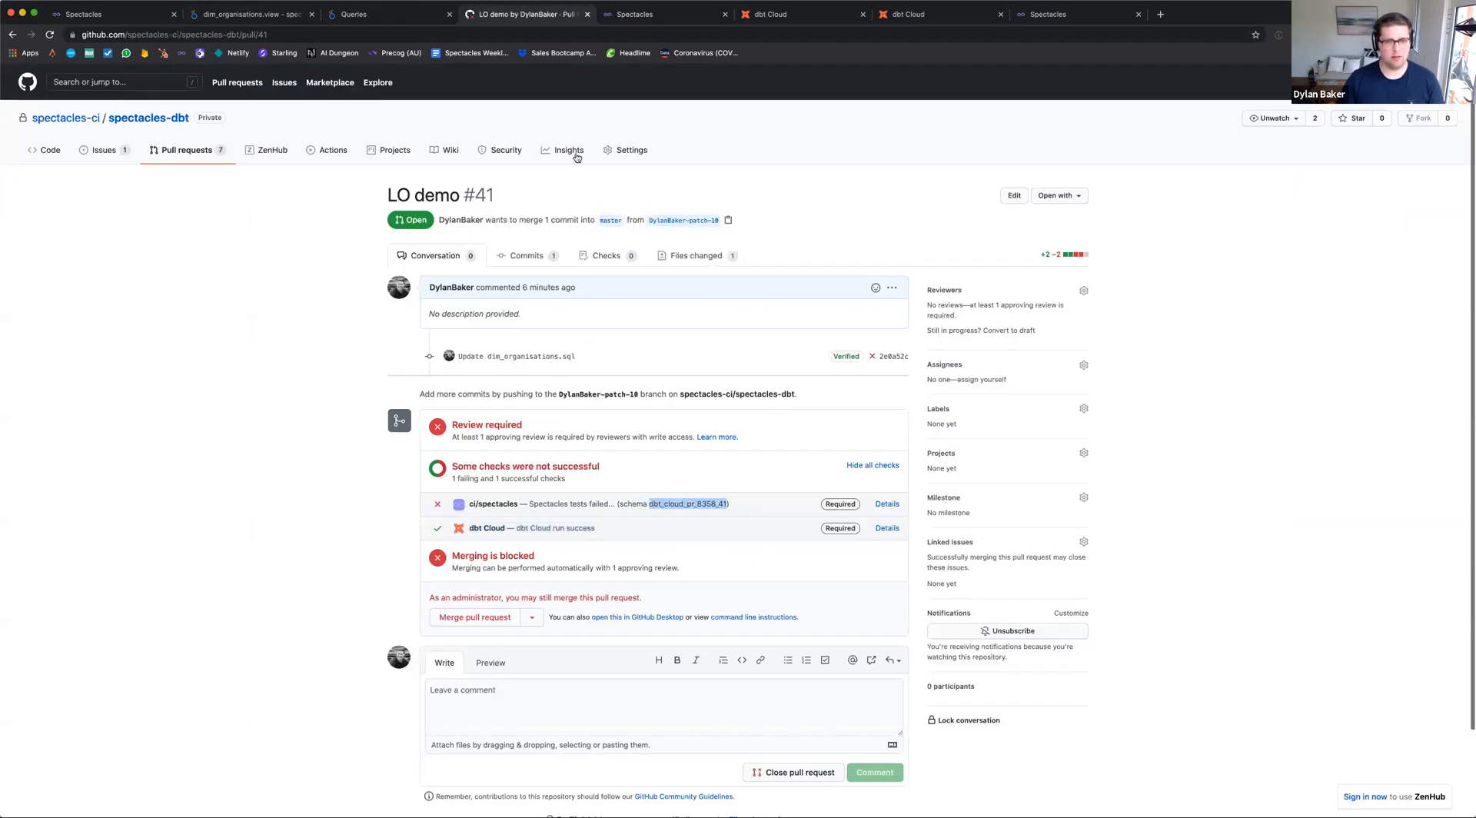
{"action": "left_click", "coordinate": [694, 18]}
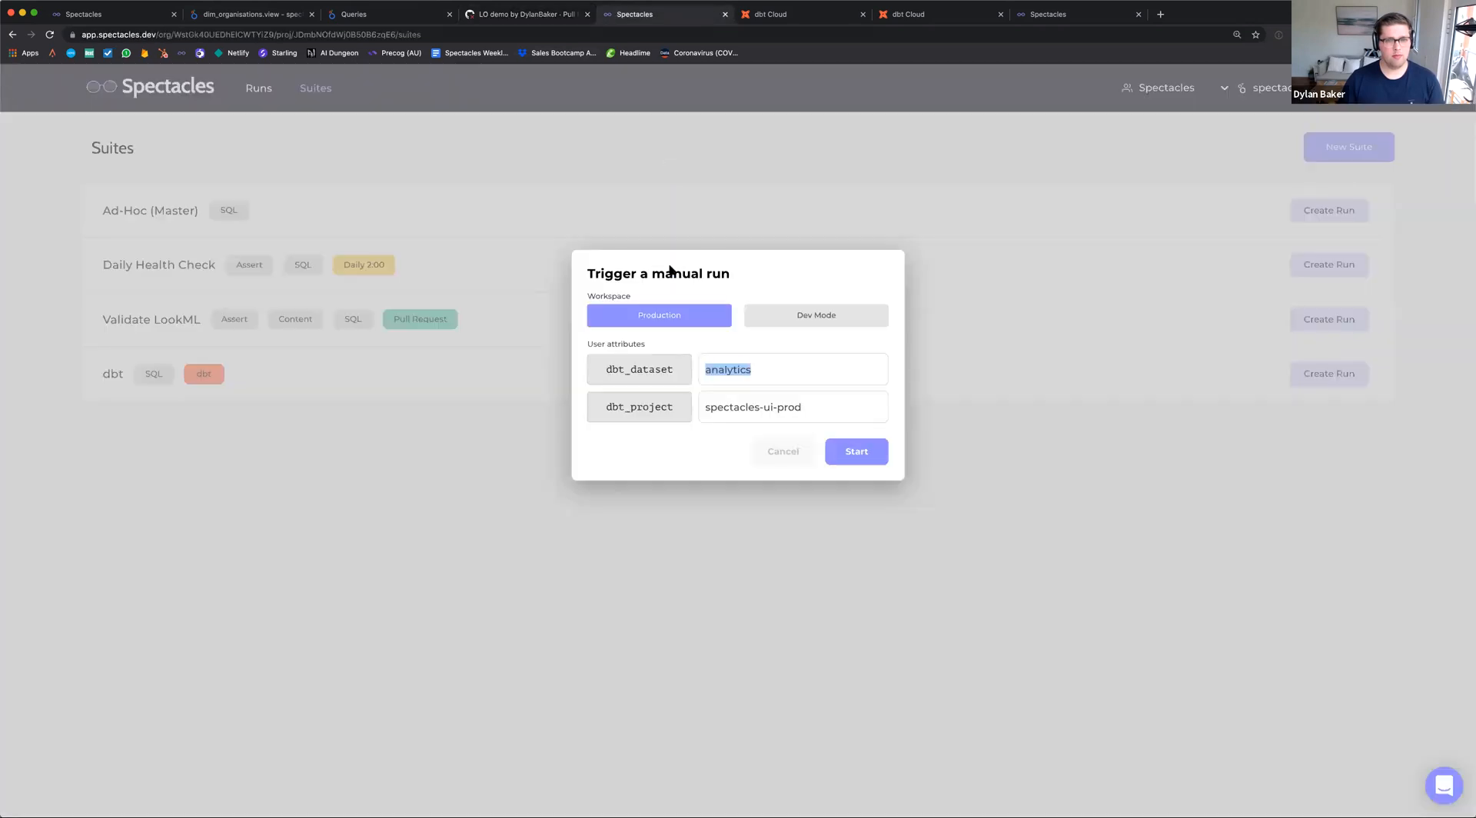
{"action": "key", "text": "ctrl+v"}
Set the run's workspace to Dev Mode with branch lo-demo-2, start it, and check the dataset on its run page
{"action": "left_click", "coordinate": [800, 316]}
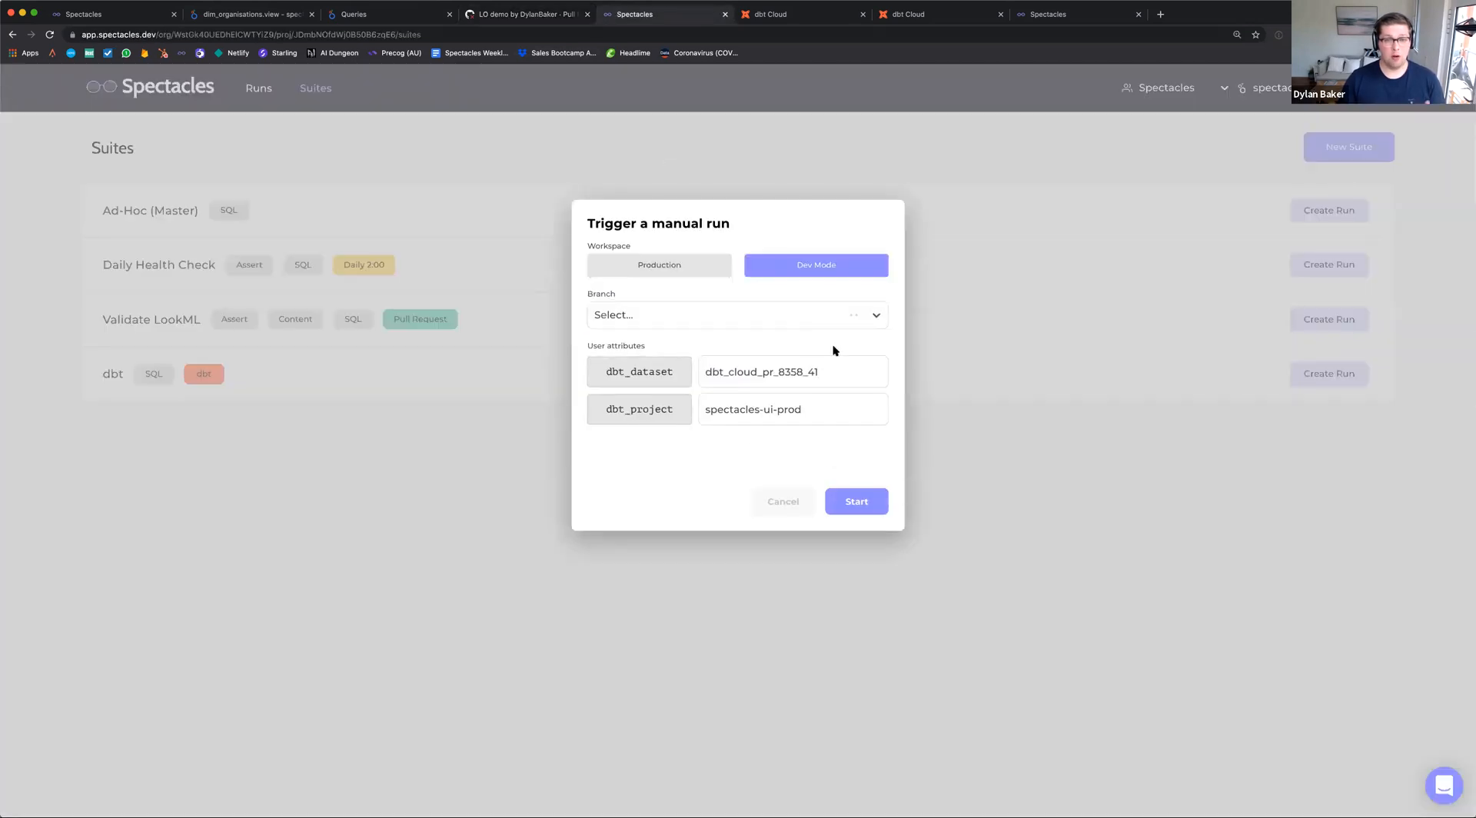
{"action": "left_click", "coordinate": [875, 317]}
{"action": "scroll", "coordinate": [810, 426], "scroll_direction": "down", "scroll_amount": 10}
{"action": "scroll", "coordinate": [644, 386], "scroll_direction": "up", "scroll_amount": 3}
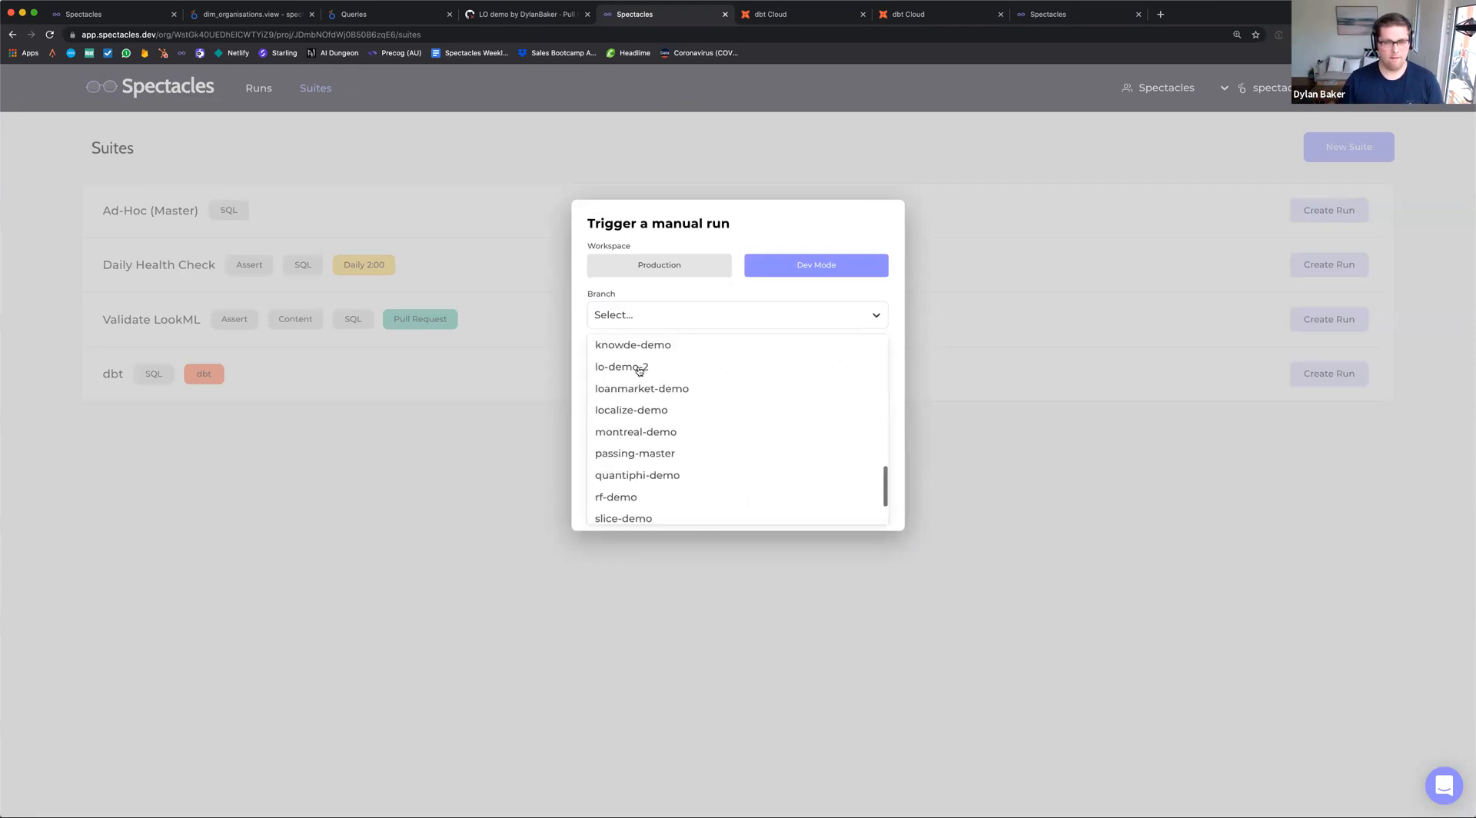
{"action": "left_click", "coordinate": [639, 364]}
{"action": "left_click", "coordinate": [857, 501]}
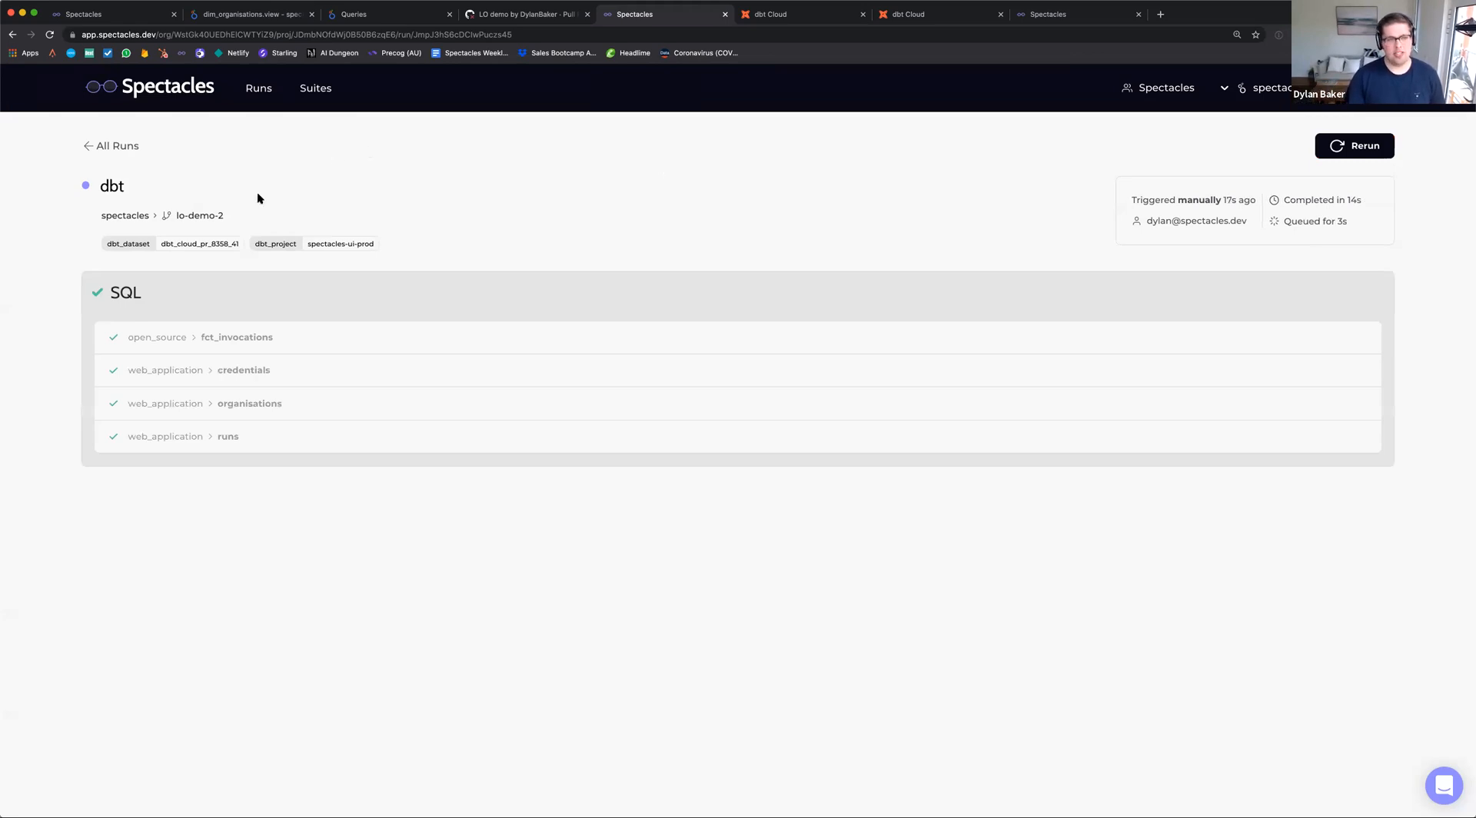
{"action": "triple_click", "coordinate": [226, 249]}
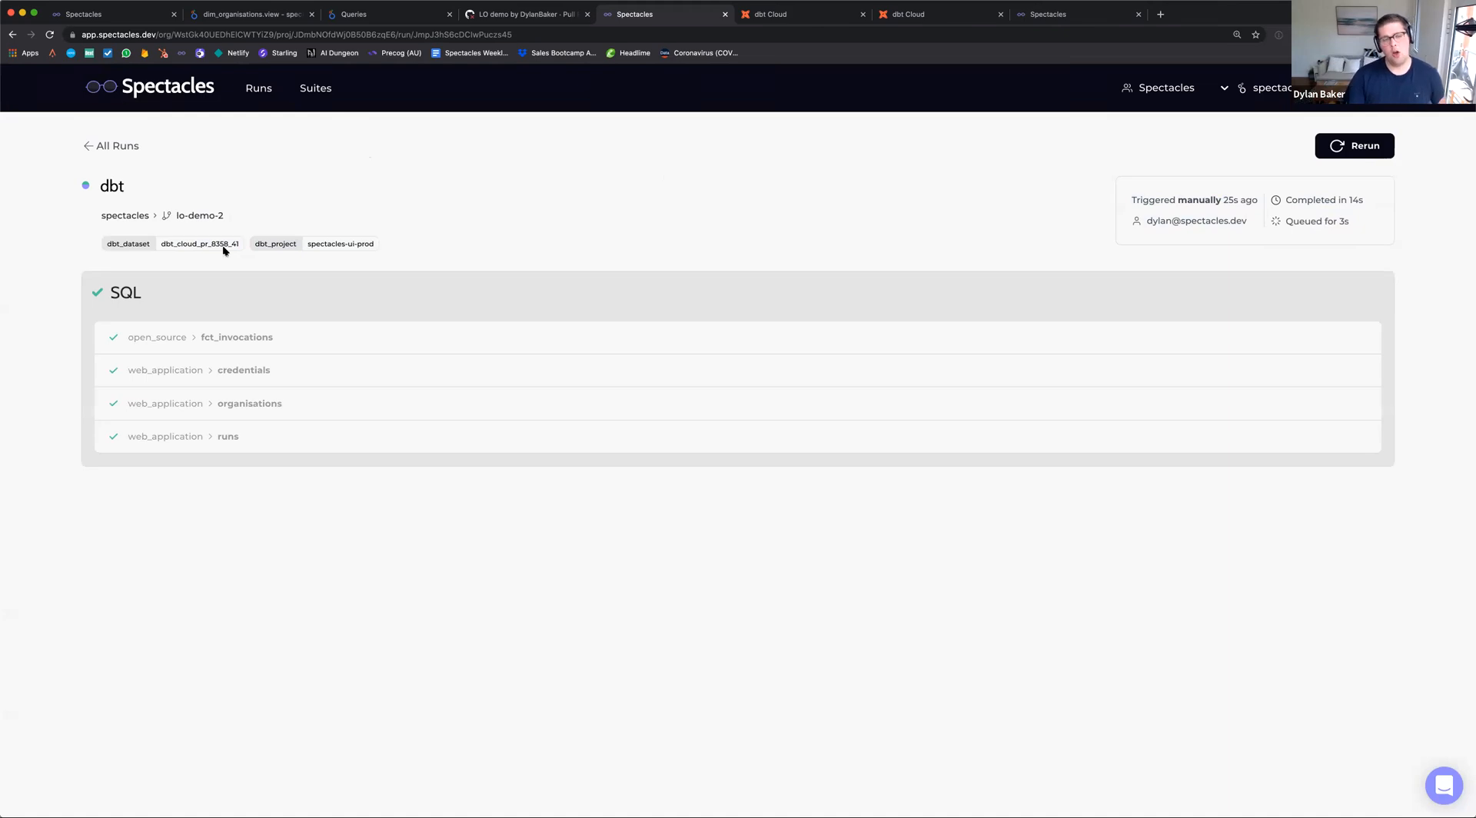
Comment on pull request #41 with "Here is proof that the corresponding Looker PR fixes this:" followed by the Spectacles run page's copied link
{"action": "left_click", "coordinate": [334, 33]}
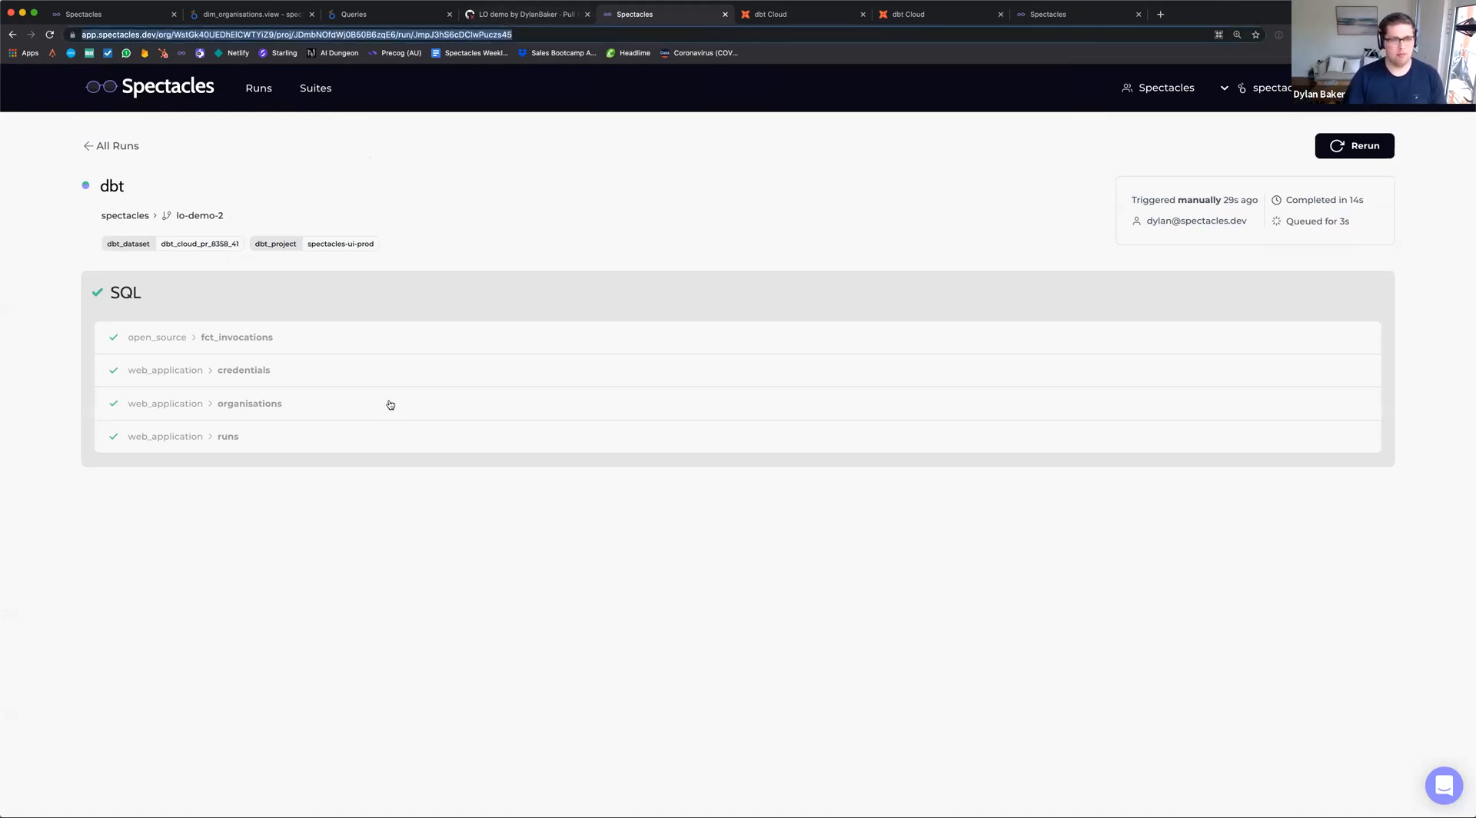
{"action": "key", "text": "super+alt+Left"}
{"action": "left_click", "coordinate": [512, 690]}
{"action": "type", "text": "Herte"}
{"action": "key", "text": "BackSpace"}
{"action": "key", "text": "BackSpace"}
{"action": "type", "text": "e i"}
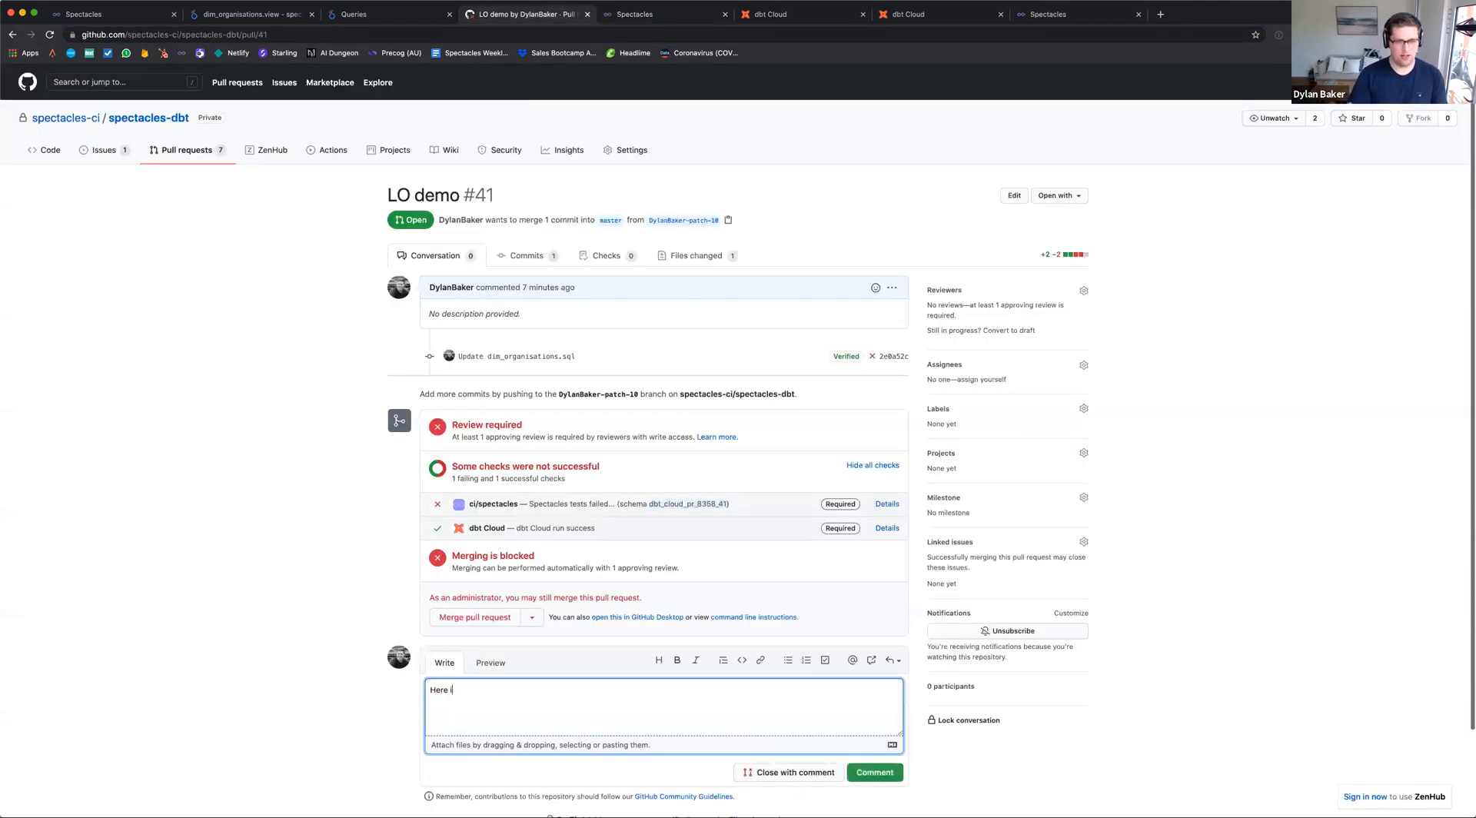
{"action": "type", "text": "s proof that the corresp"}
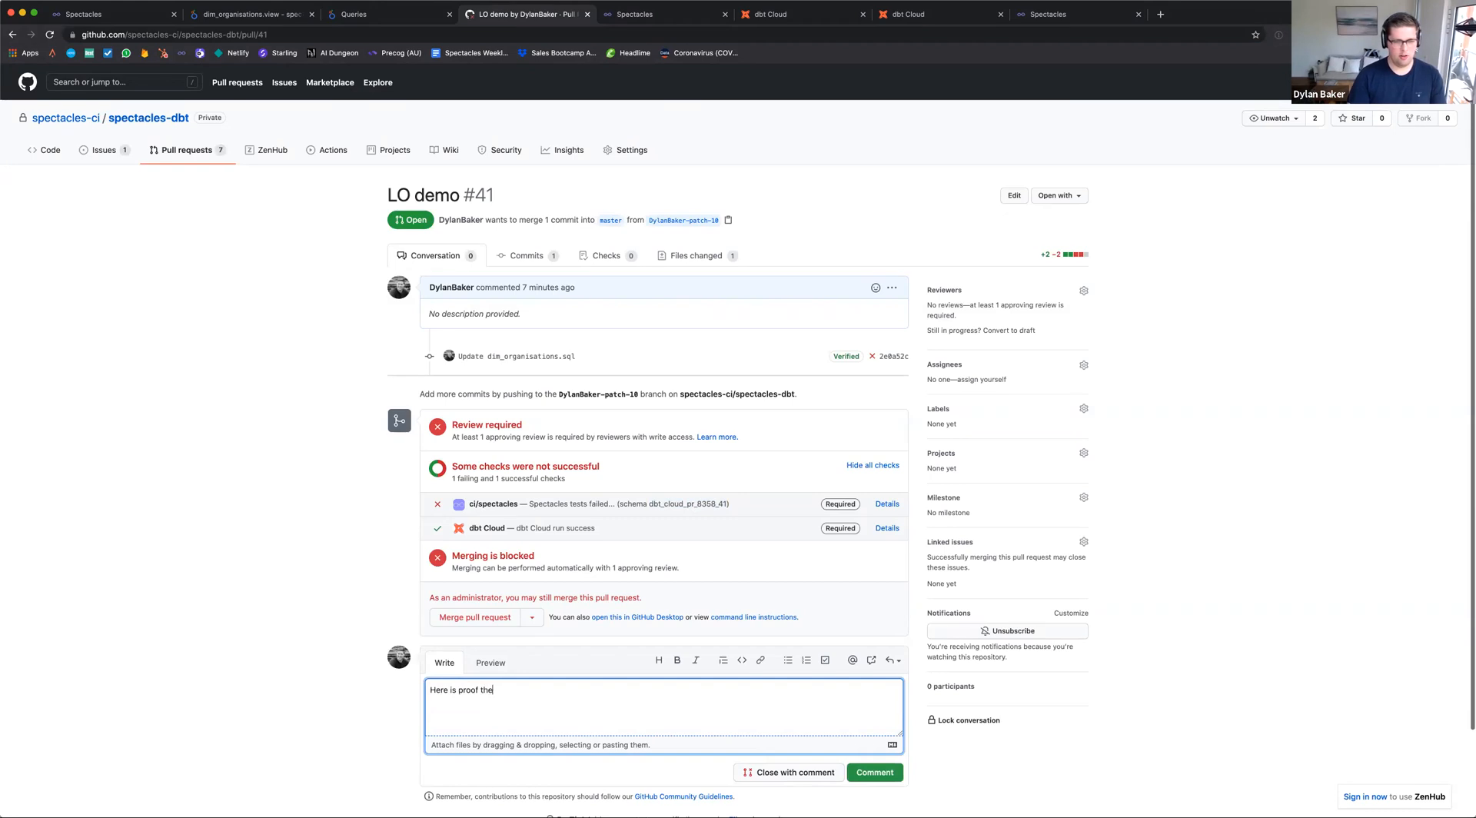
{"action": "type", "text": "onding "}
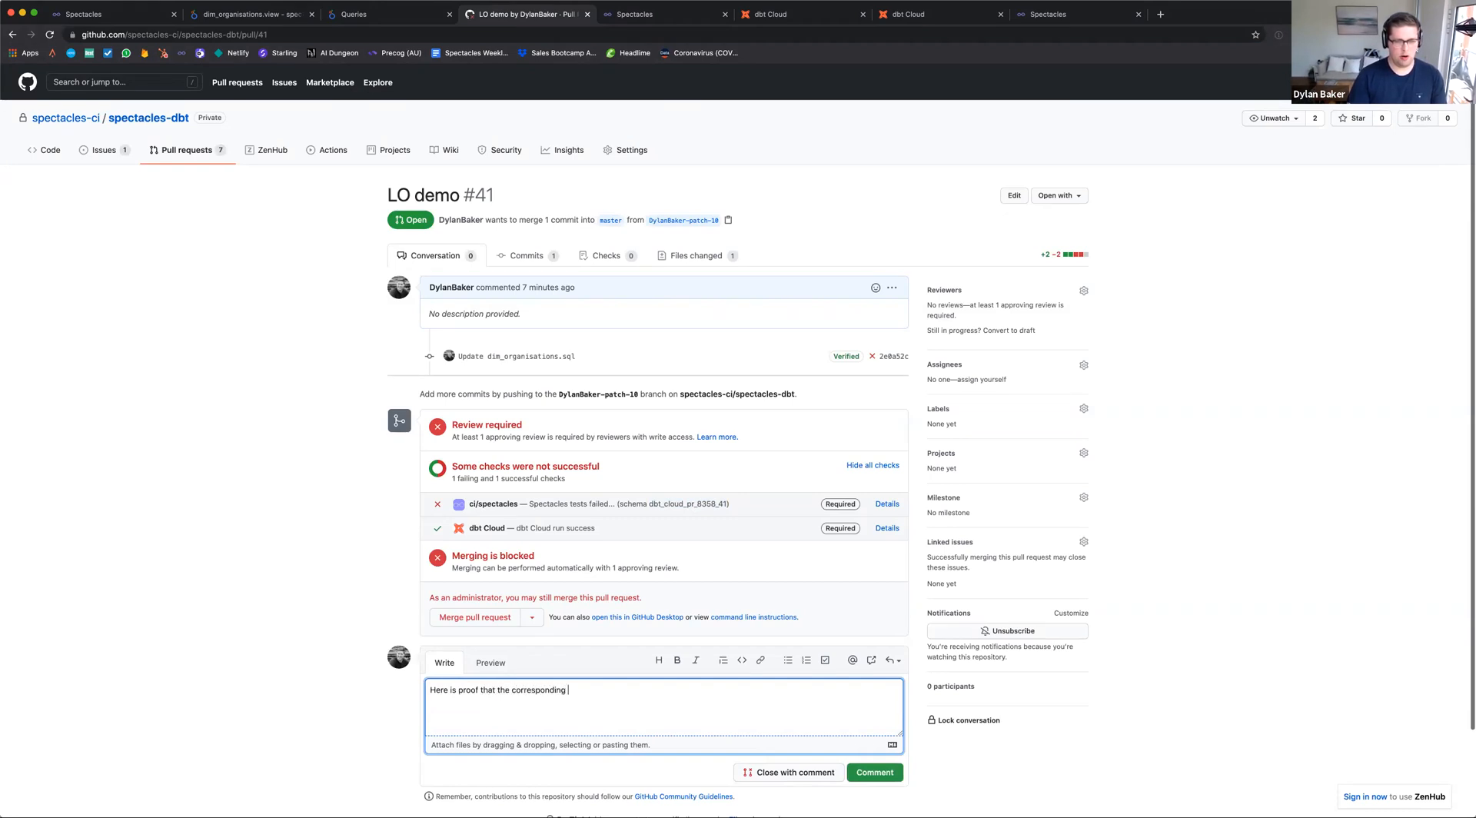
{"action": "type", "text": "Looker"}
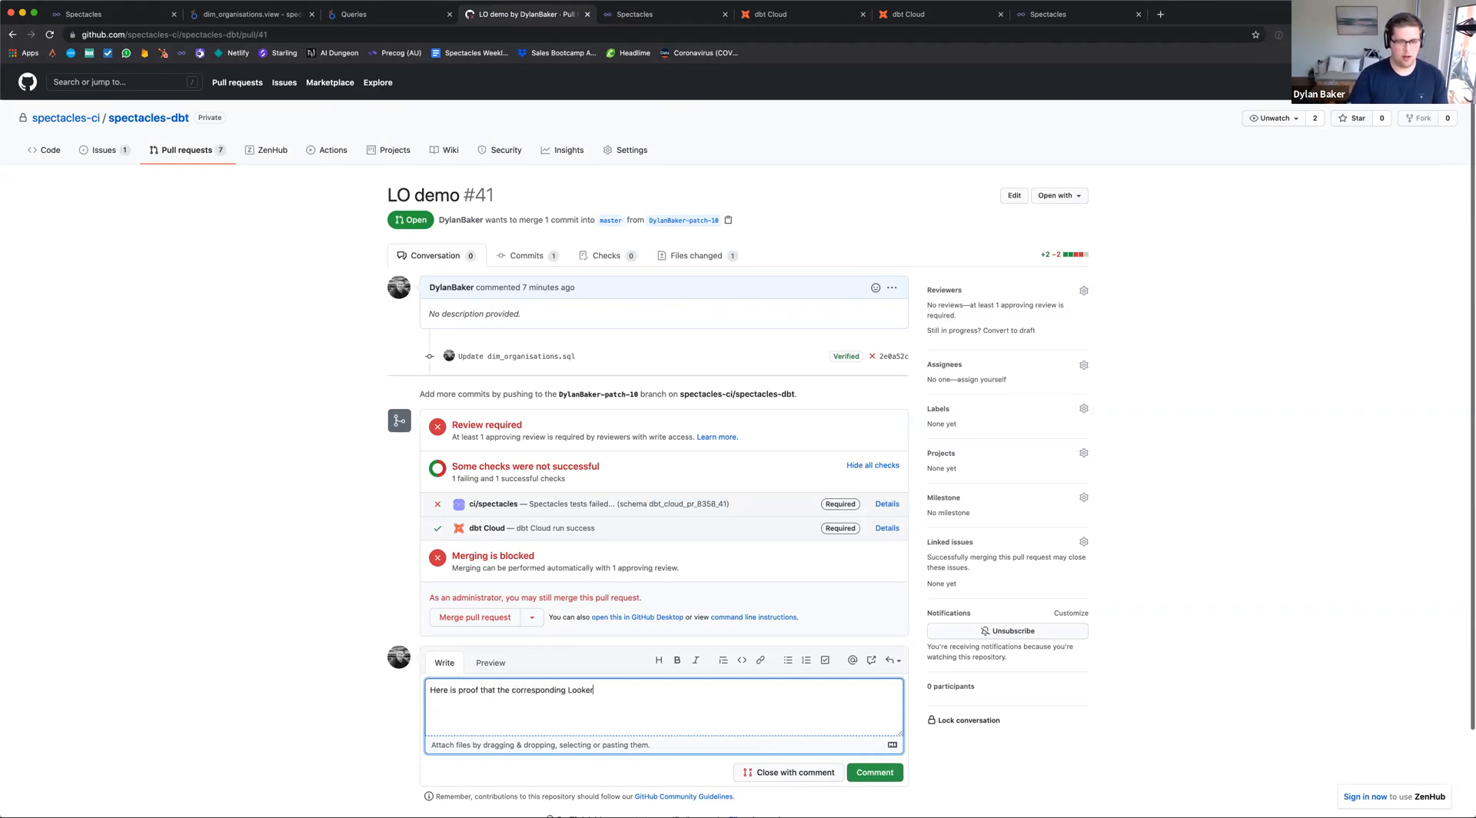
{"action": "type", "text": " PR fixes this:"}
{"action": "key", "text": "Return"}
{"action": "type", "text": "https://app.spectacles.dev/org/WstGk40UEDhElCWTYiZ9/proj/JDmbNOfdWj0B50B6zqE6/run/JmpJ3hS6cDClwPucz45"}
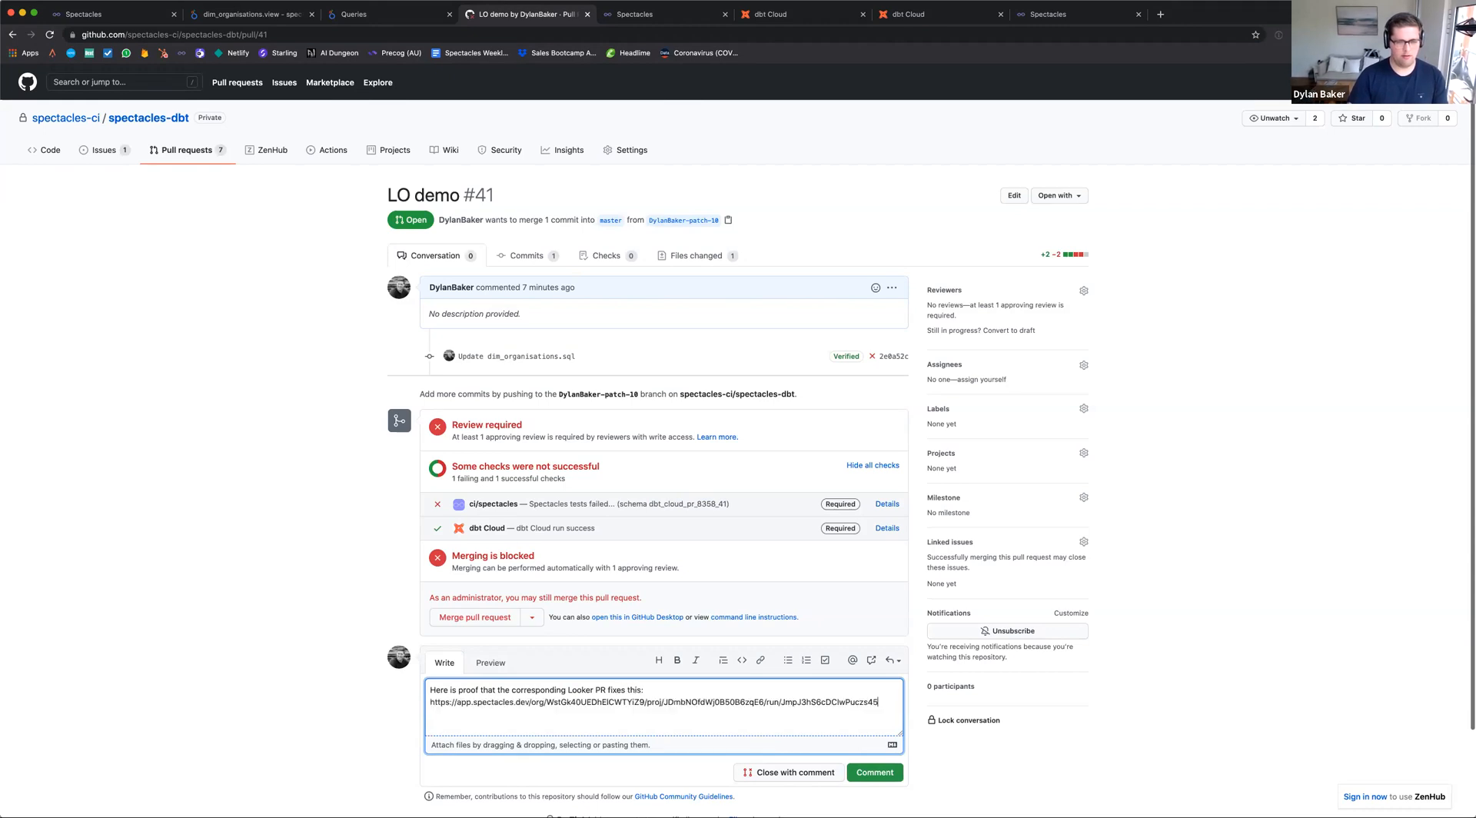
{"action": "key", "text": "super+Return"}
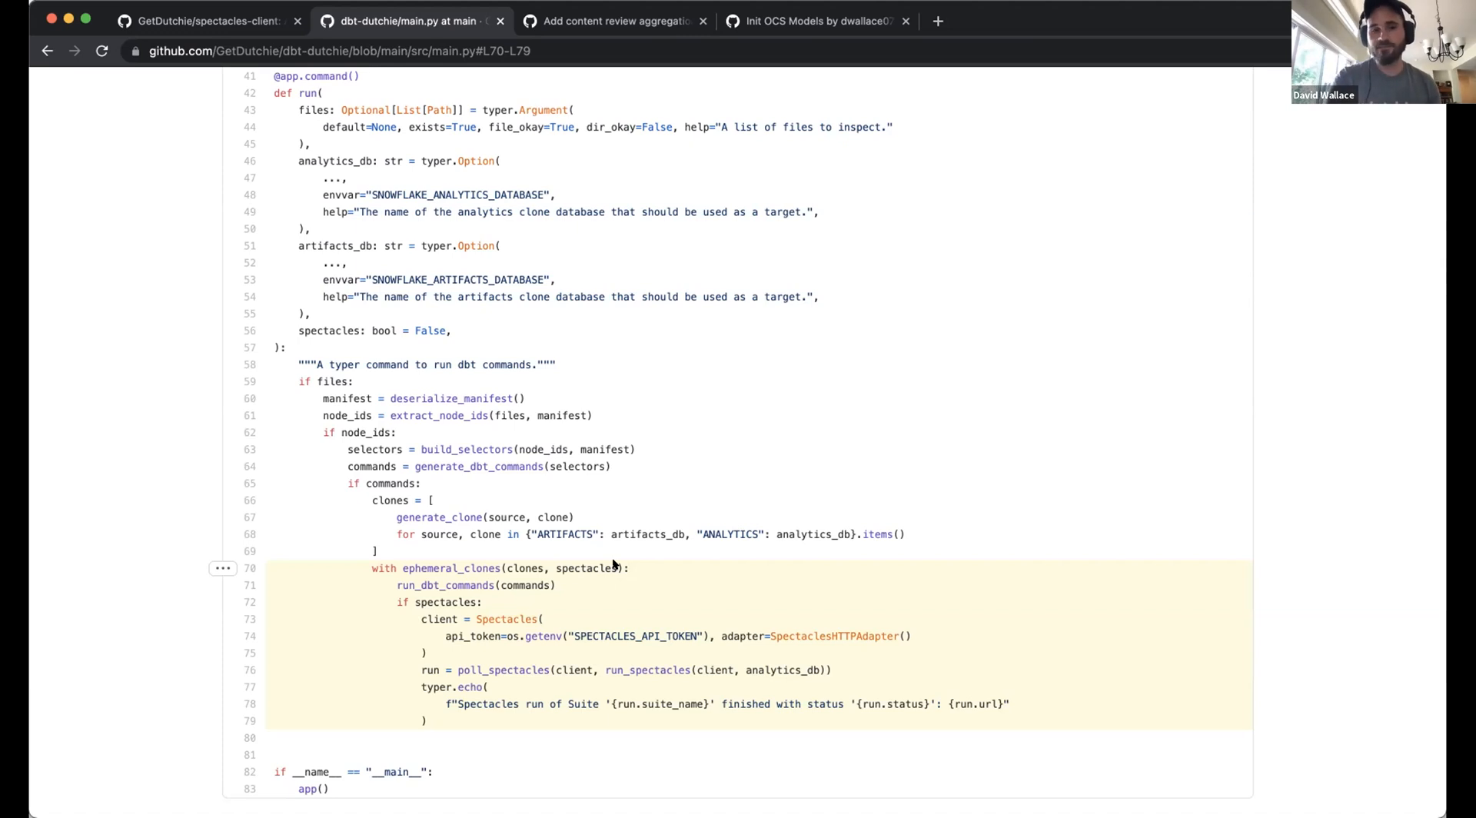
Examine the run function in dbt-dutchie's main.py, highlighting the node ID extraction in lines 59–61 and the ephemeral_clones statement on line 70
{"action": "scroll", "coordinate": [613, 562], "scroll_direction": "down", "scroll_amount": 1}
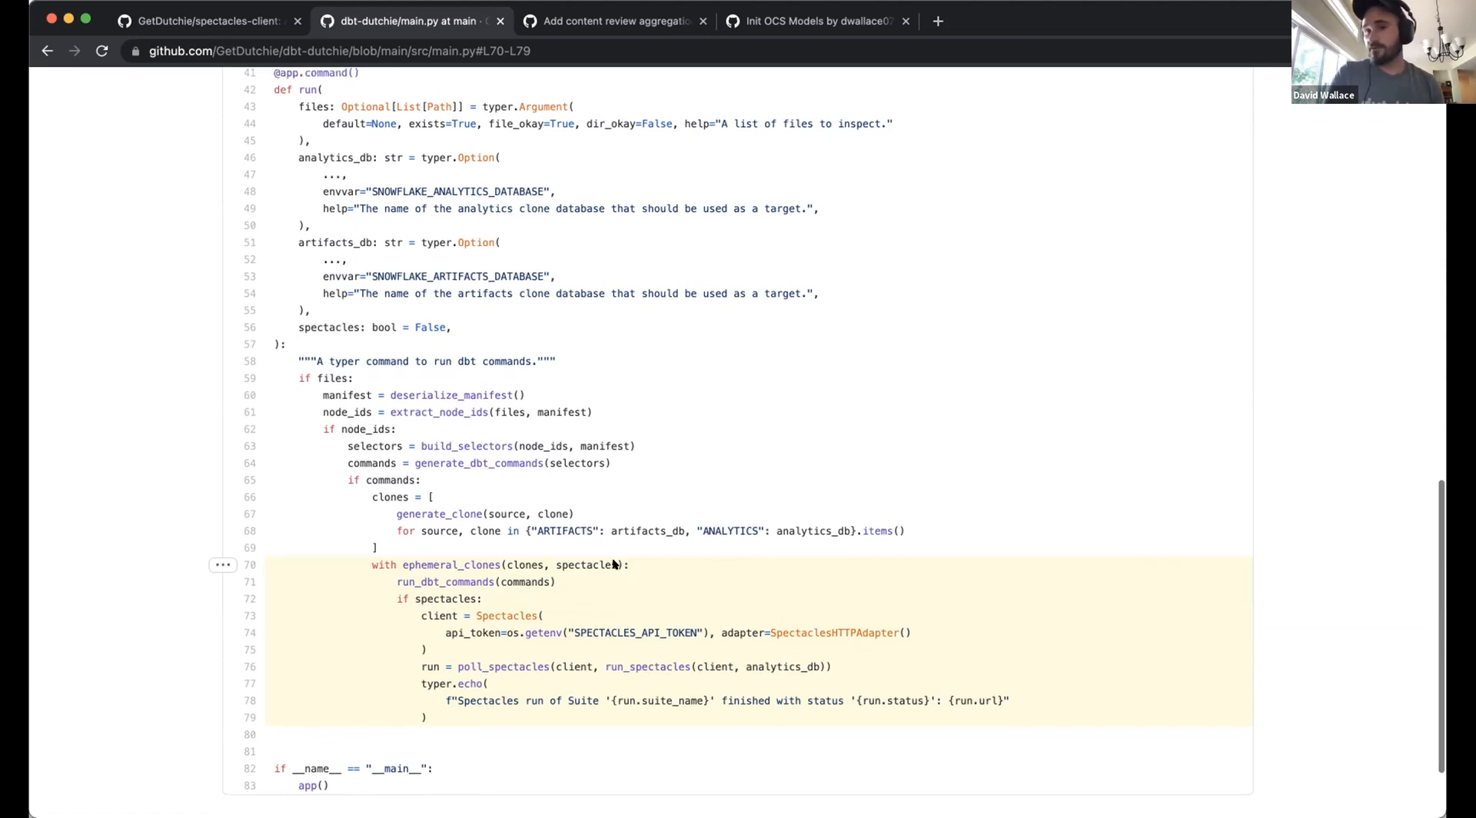
{"action": "scroll", "coordinate": [603, 480], "scroll_direction": "down", "scroll_amount": 3}
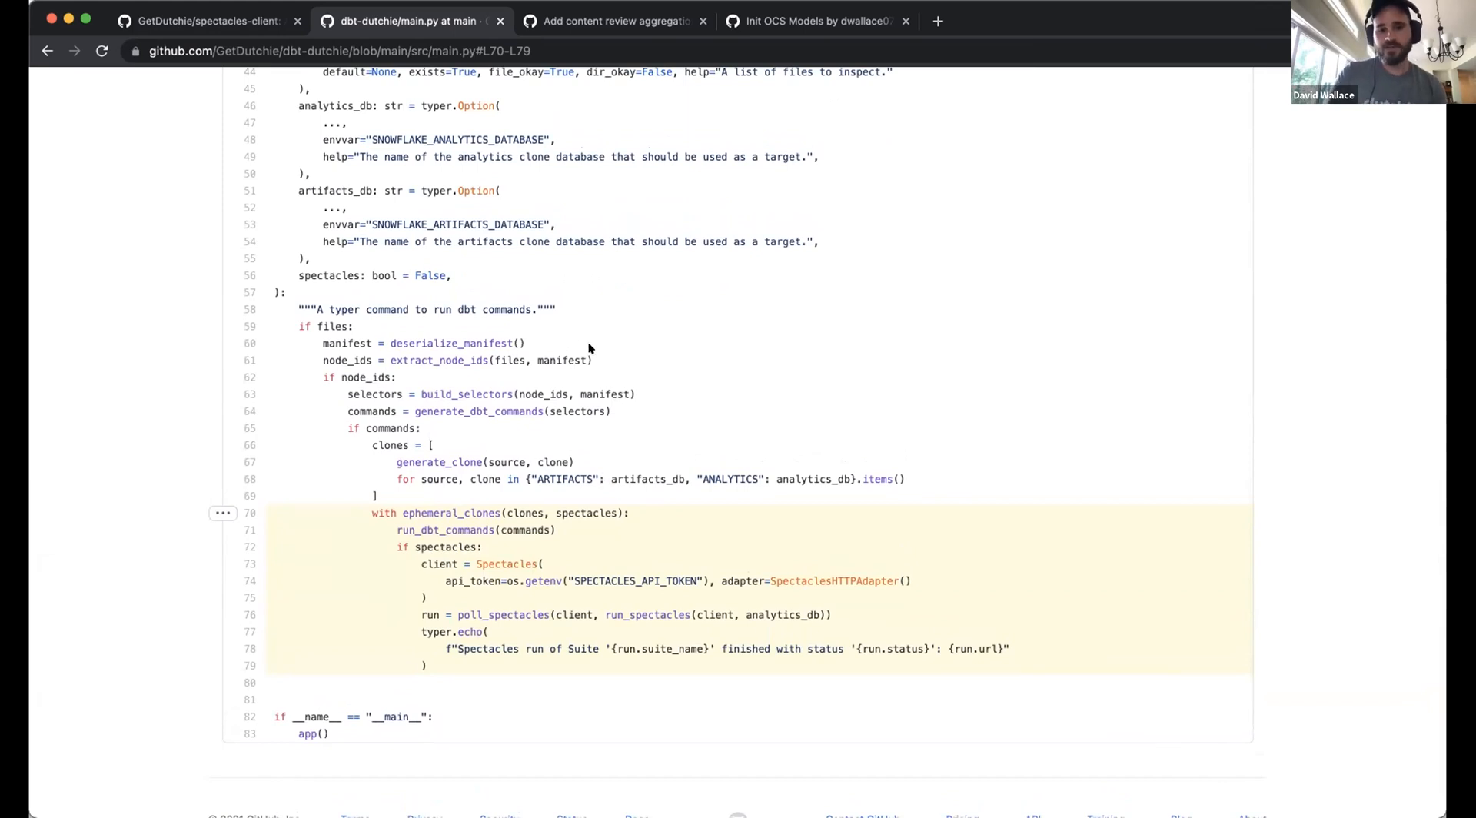
{"action": "left_click_drag", "start_coordinate": [602, 360], "coordinate": [257, 327]}
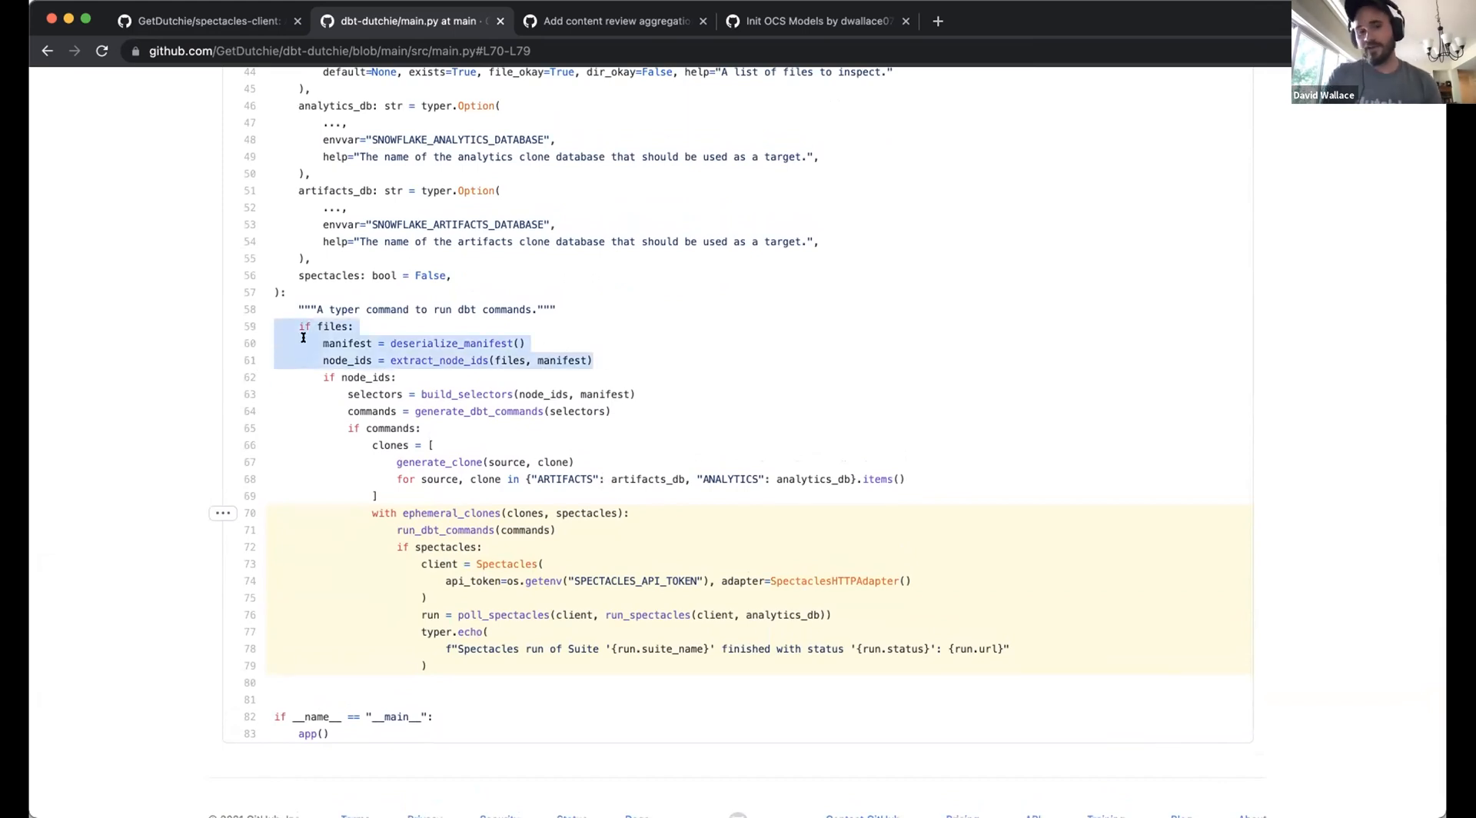
{"action": "left_click", "coordinate": [399, 388]}
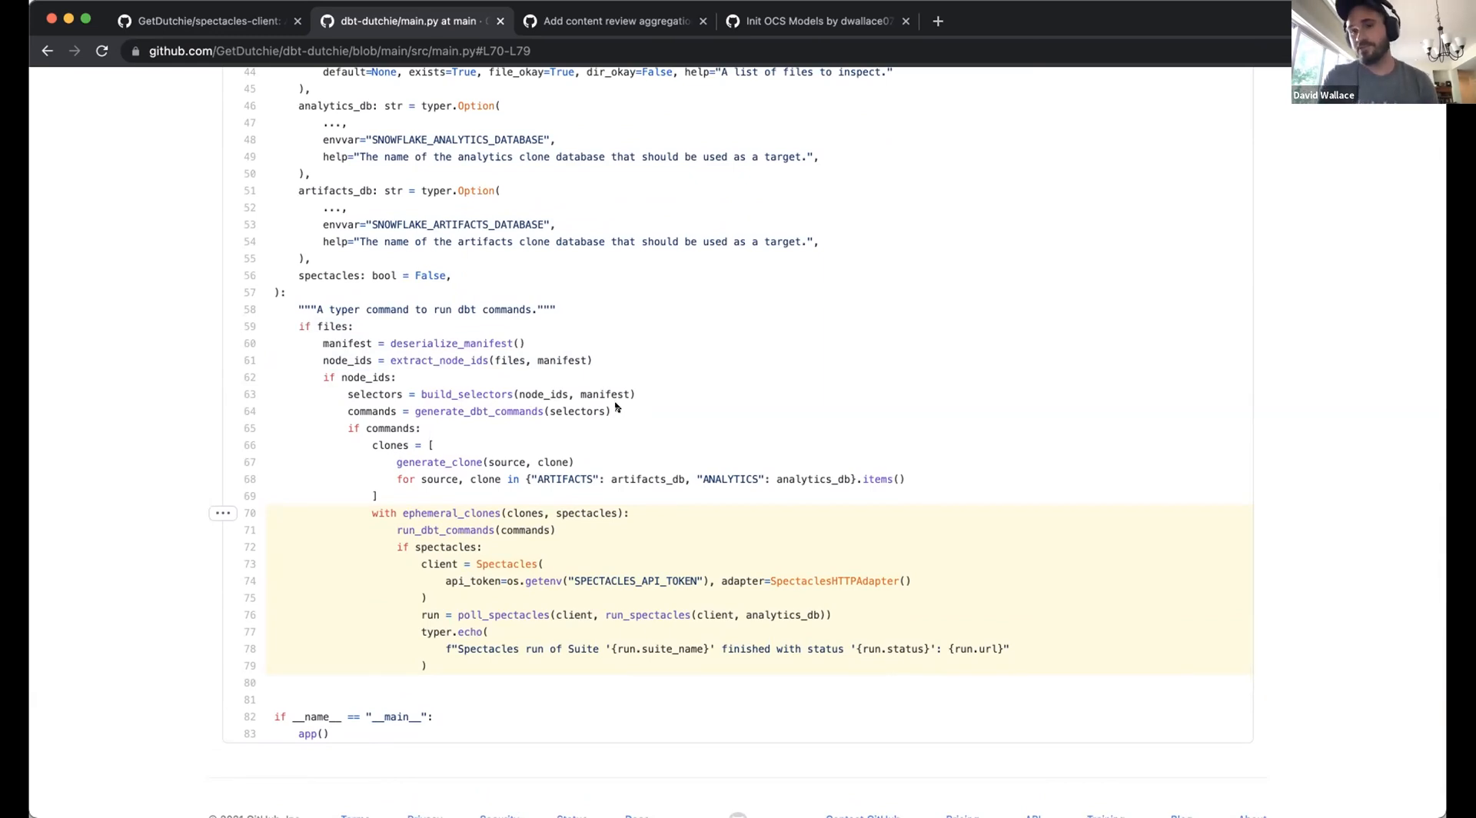
{"action": "scroll", "coordinate": [604, 522], "scroll_direction": "down", "scroll_amount": 1}
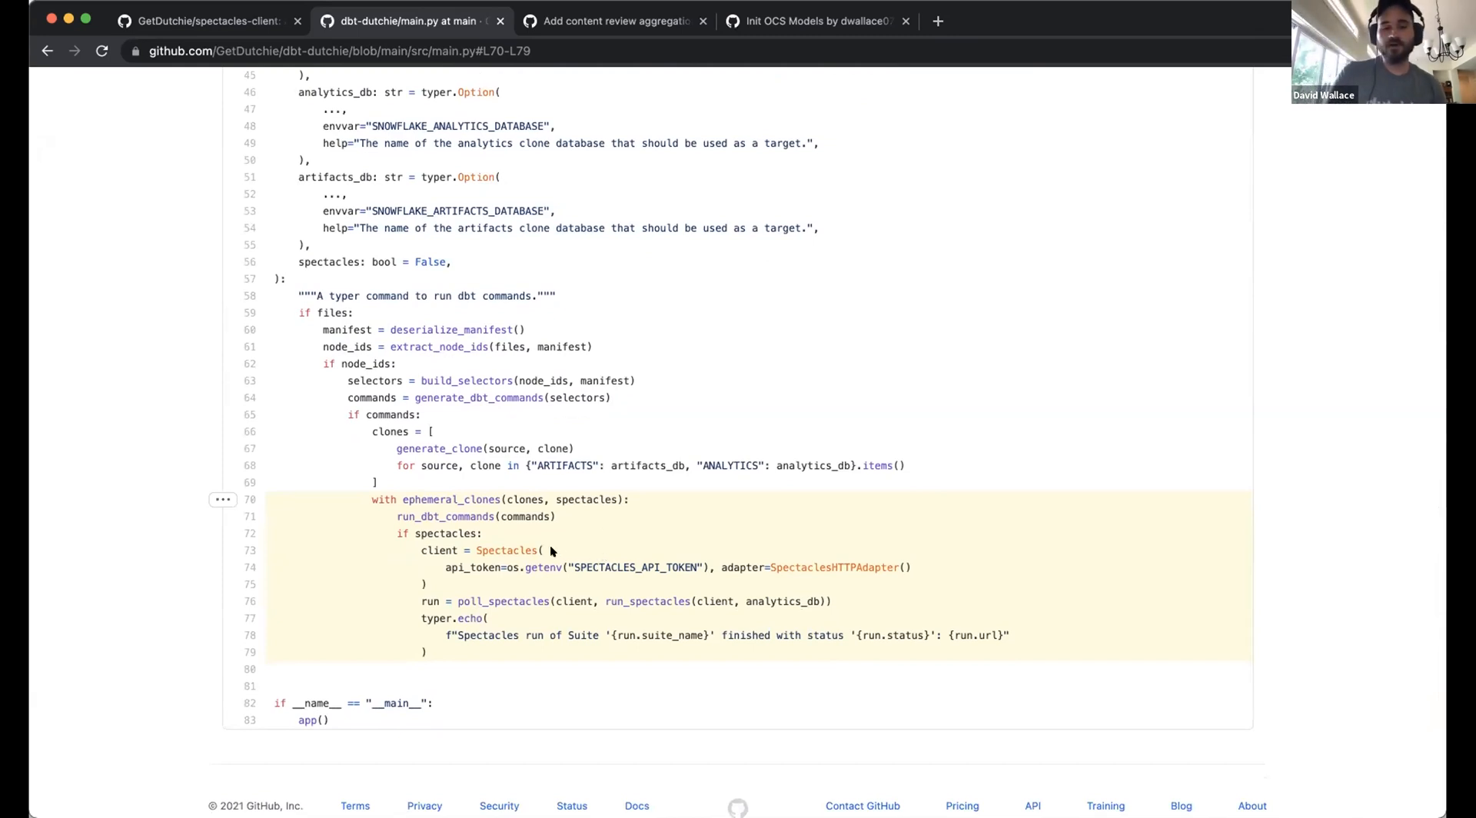
{"action": "left_click_drag", "start_coordinate": [629, 500], "coordinate": [289, 497]}
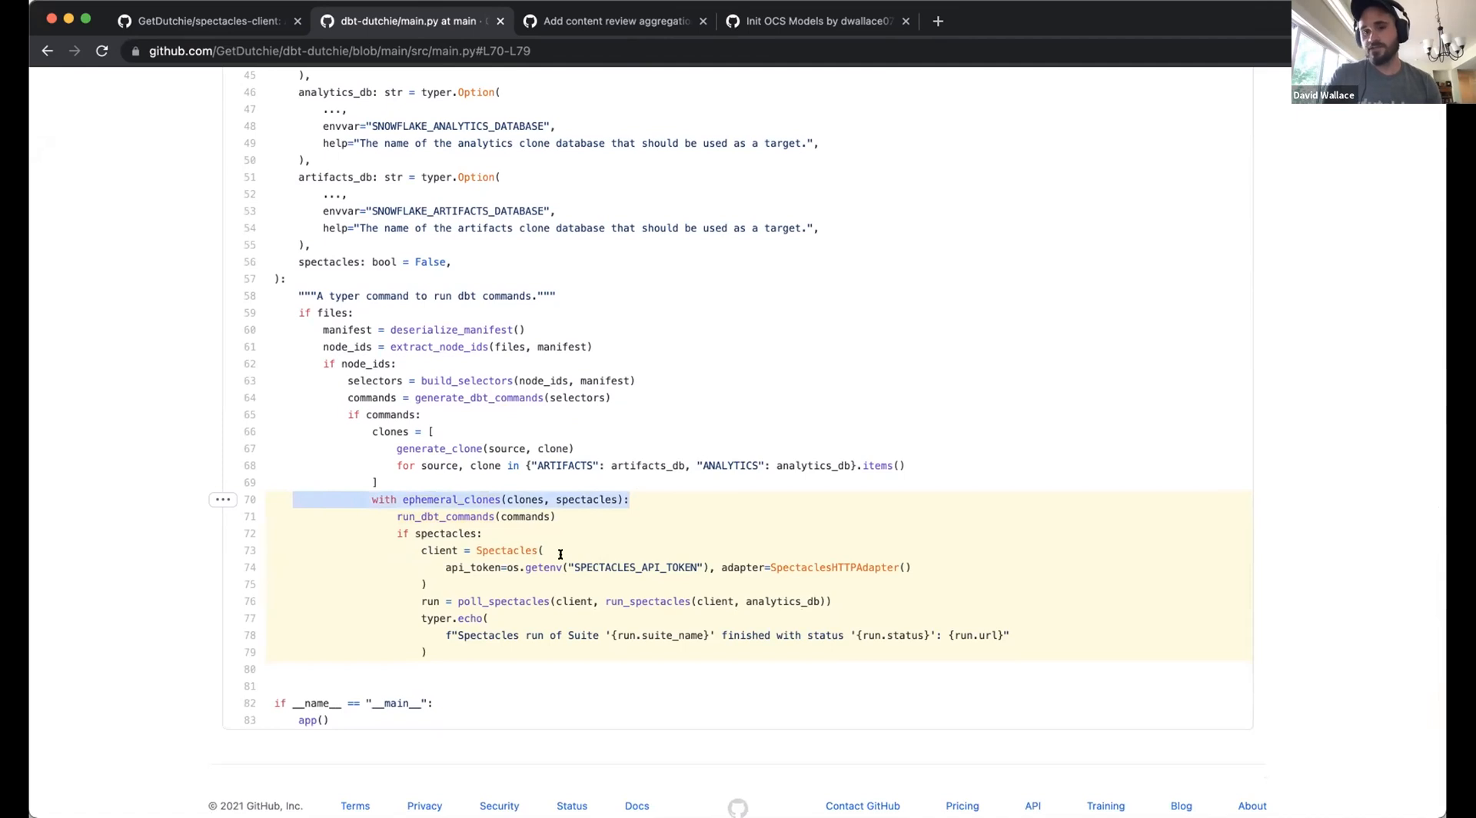
{"action": "scroll", "coordinate": [560, 555], "scroll_direction": "down", "scroll_amount": 1}
{"action": "left_click", "coordinate": [521, 497]}
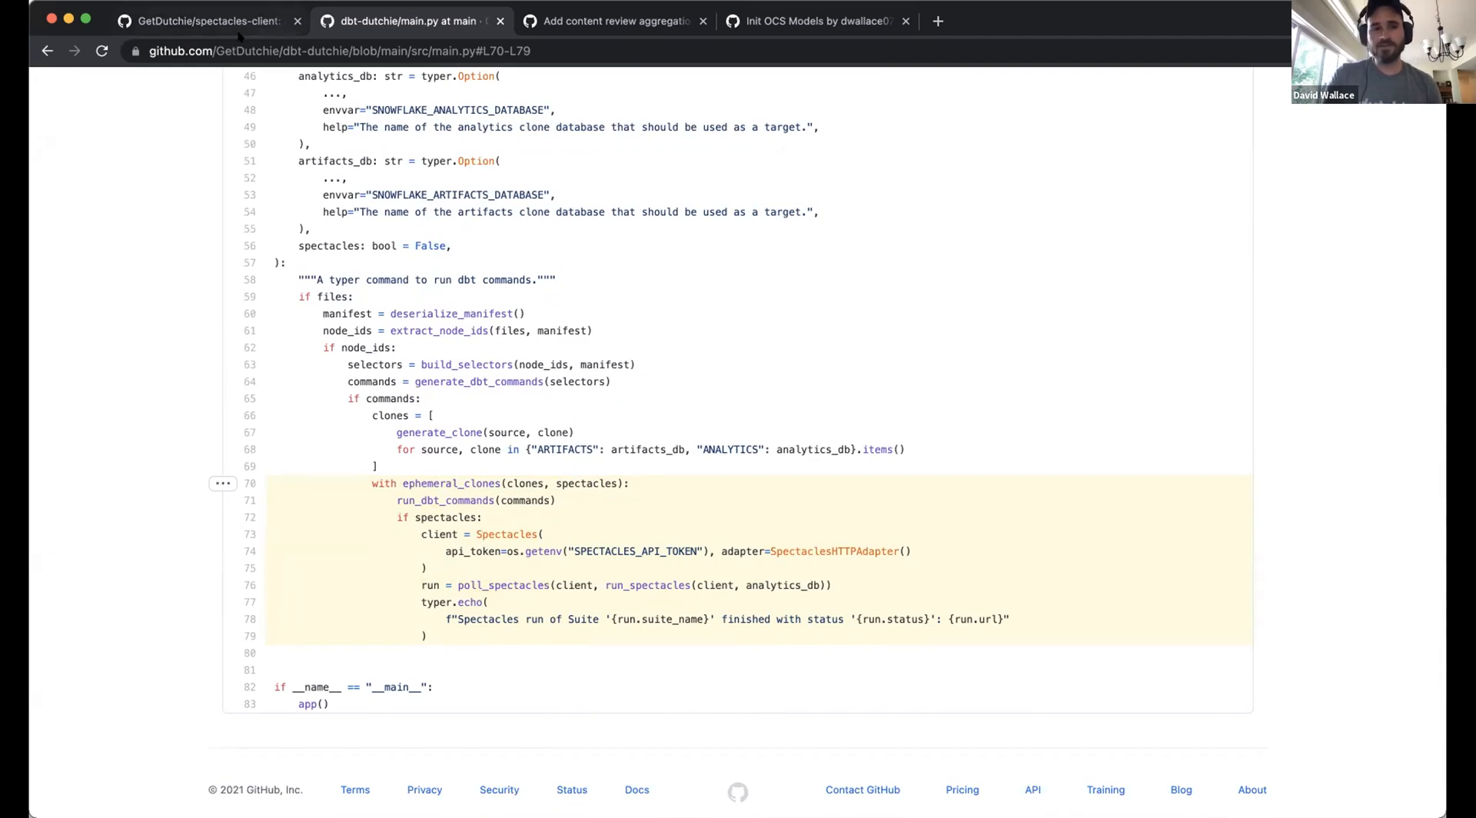
Look over the GetDutchie/spectacles-client repository's main page and return to main.py
{"action": "left_click", "coordinate": [216, 24]}
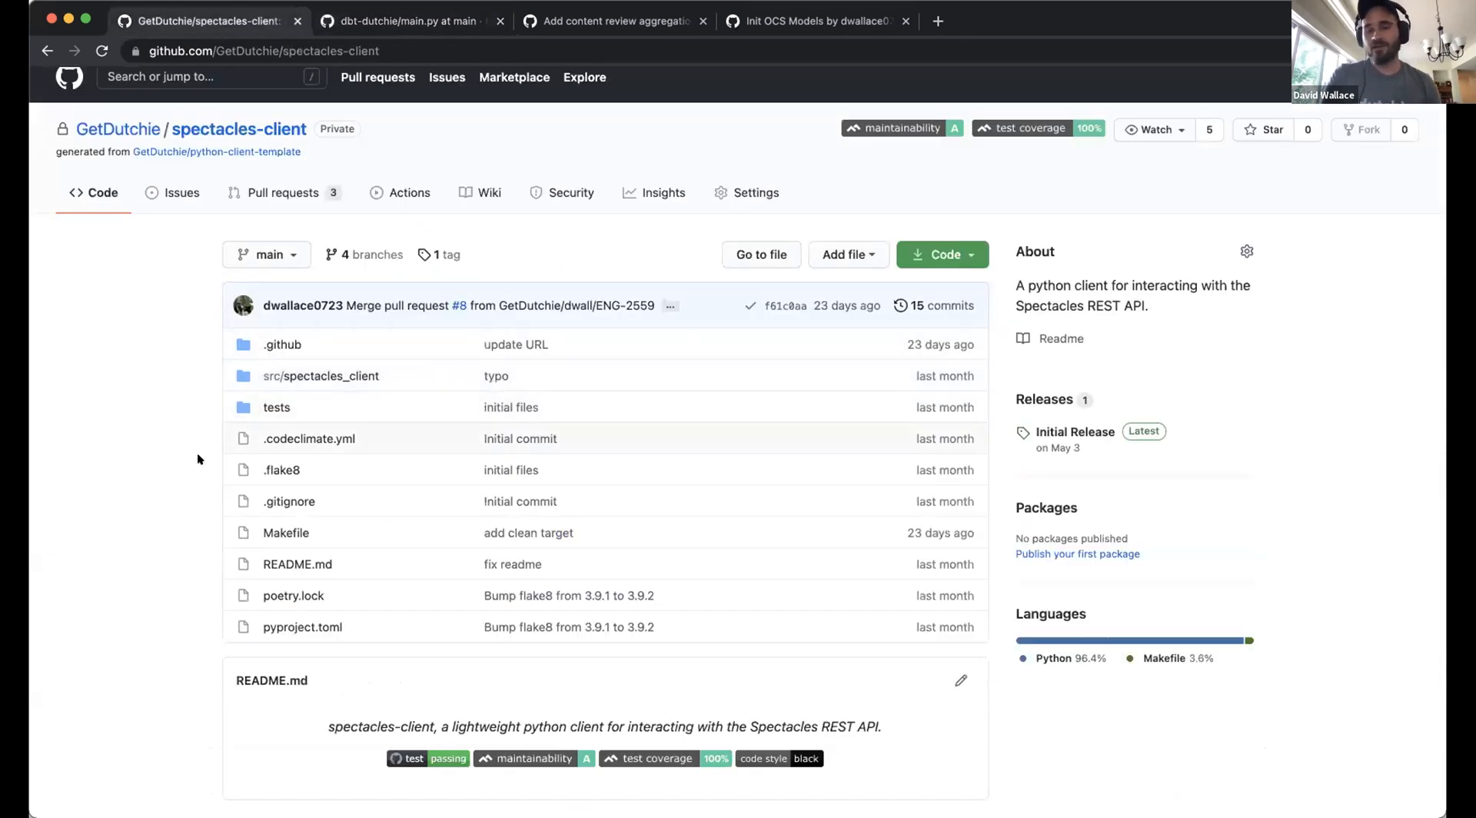
{"action": "scroll", "coordinate": [197, 459], "scroll_direction": "down", "scroll_amount": 1}
{"action": "scroll", "coordinate": [197, 459], "scroll_direction": "up", "scroll_amount": 1}
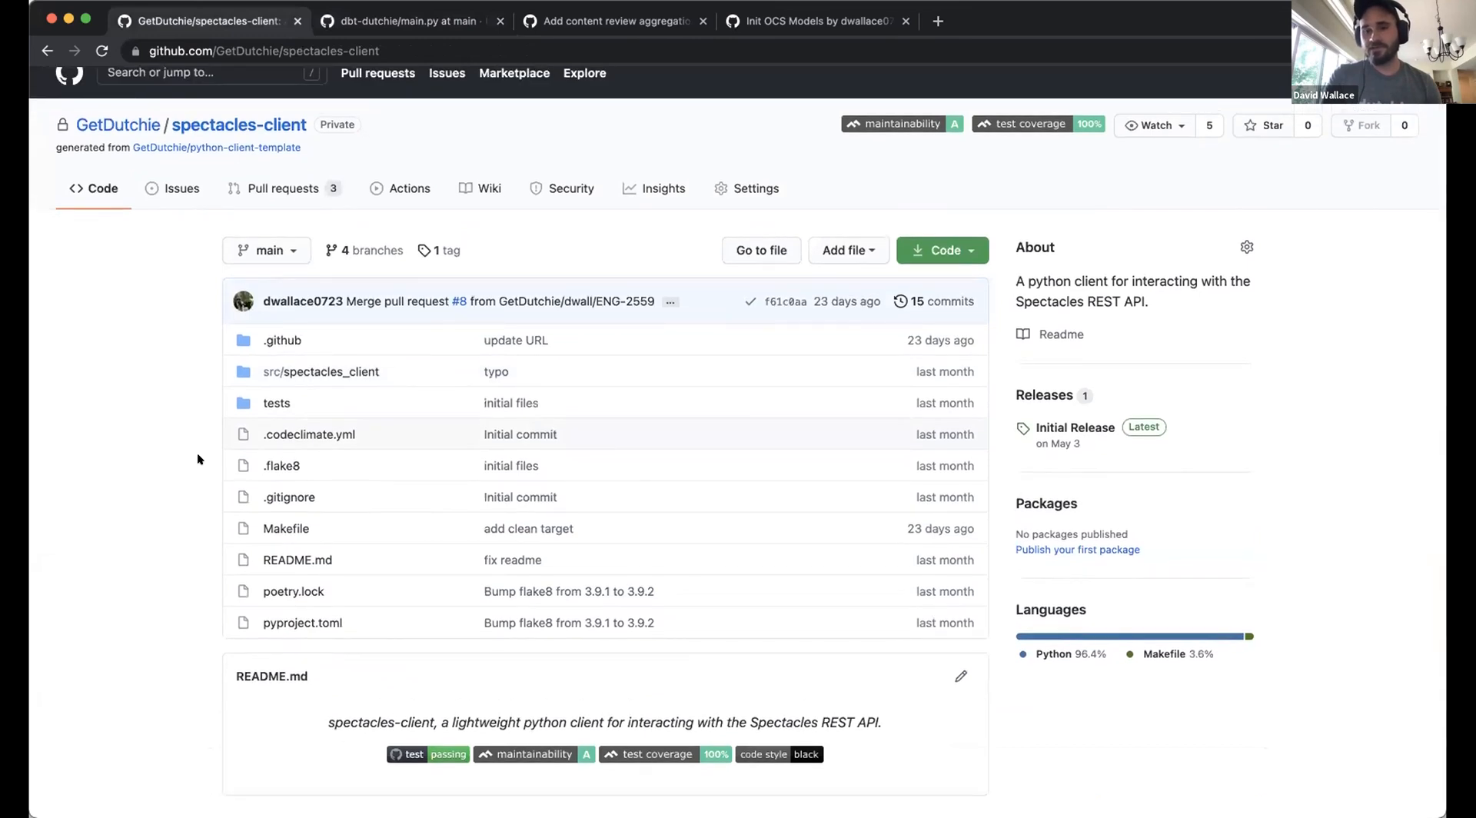
{"action": "left_click", "coordinate": [388, 24]}
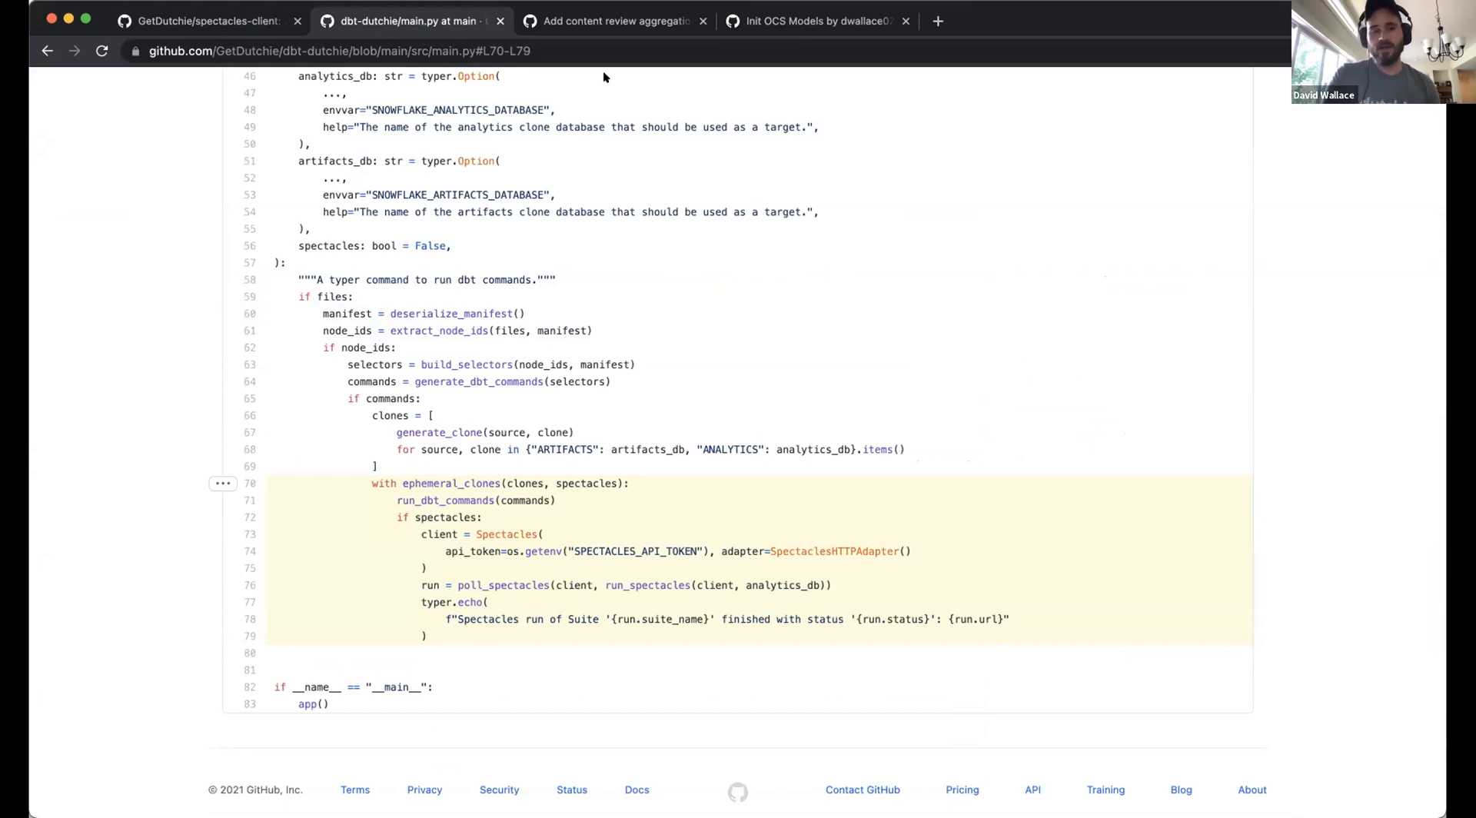
Review the conversation of dbt-dutchie pull request #257 and the changes it makes to bucket_product_reviews.sql
{"action": "left_click", "coordinate": [604, 24]}
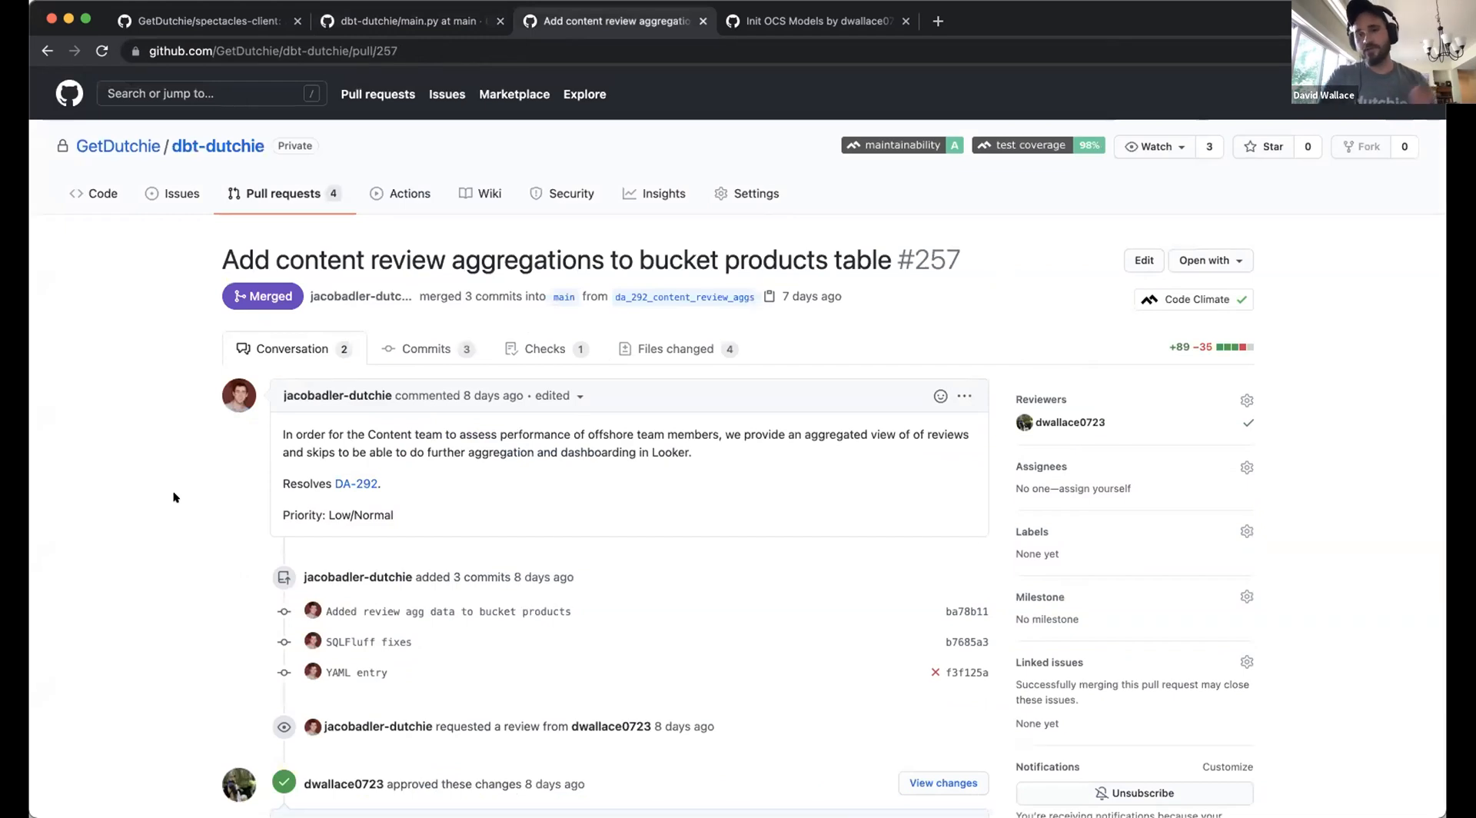
{"action": "scroll", "coordinate": [174, 497], "scroll_direction": "down", "scroll_amount": 1}
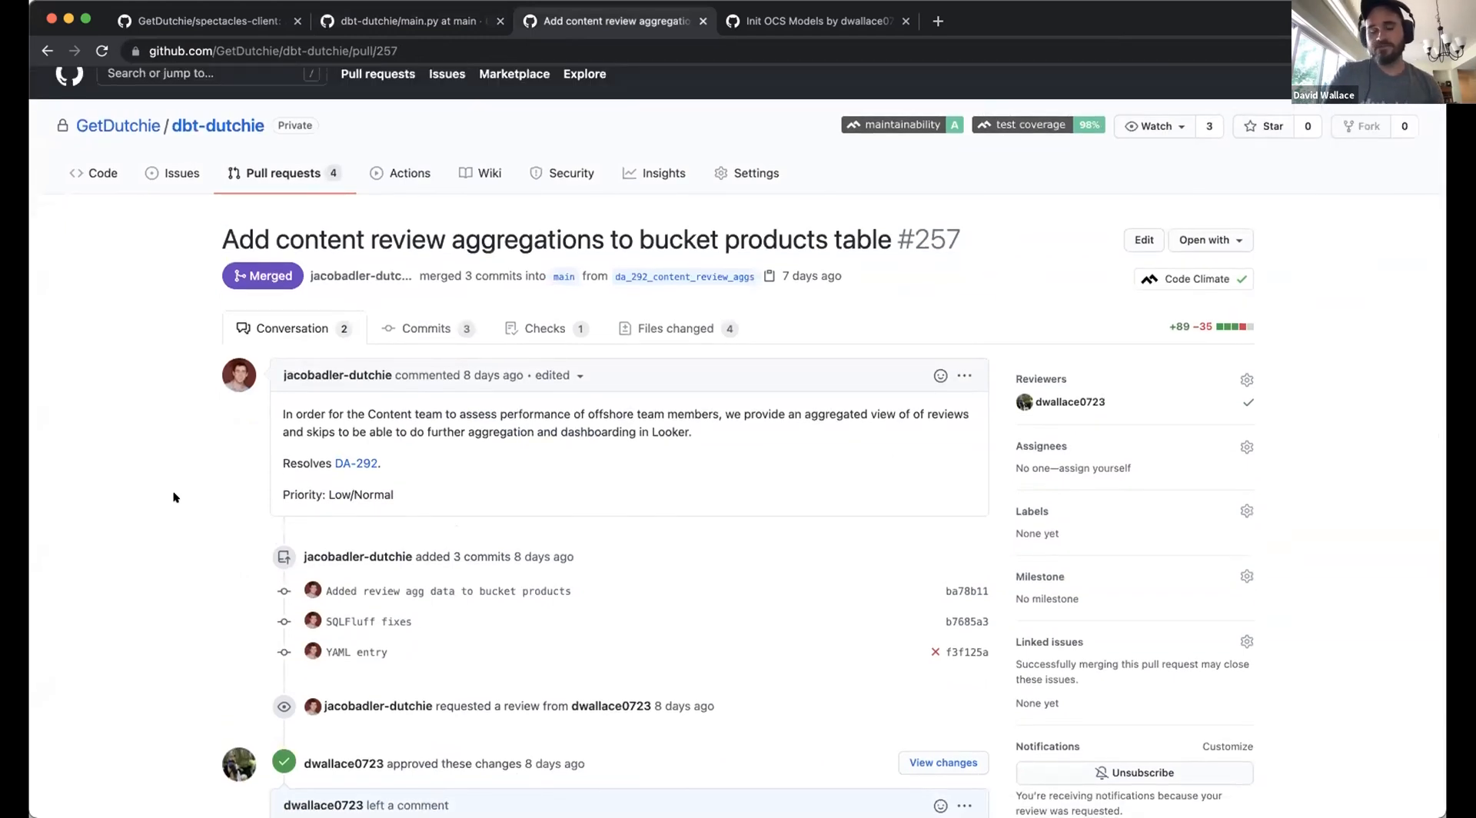
{"action": "scroll", "coordinate": [186, 528], "scroll_direction": "down", "scroll_amount": 1}
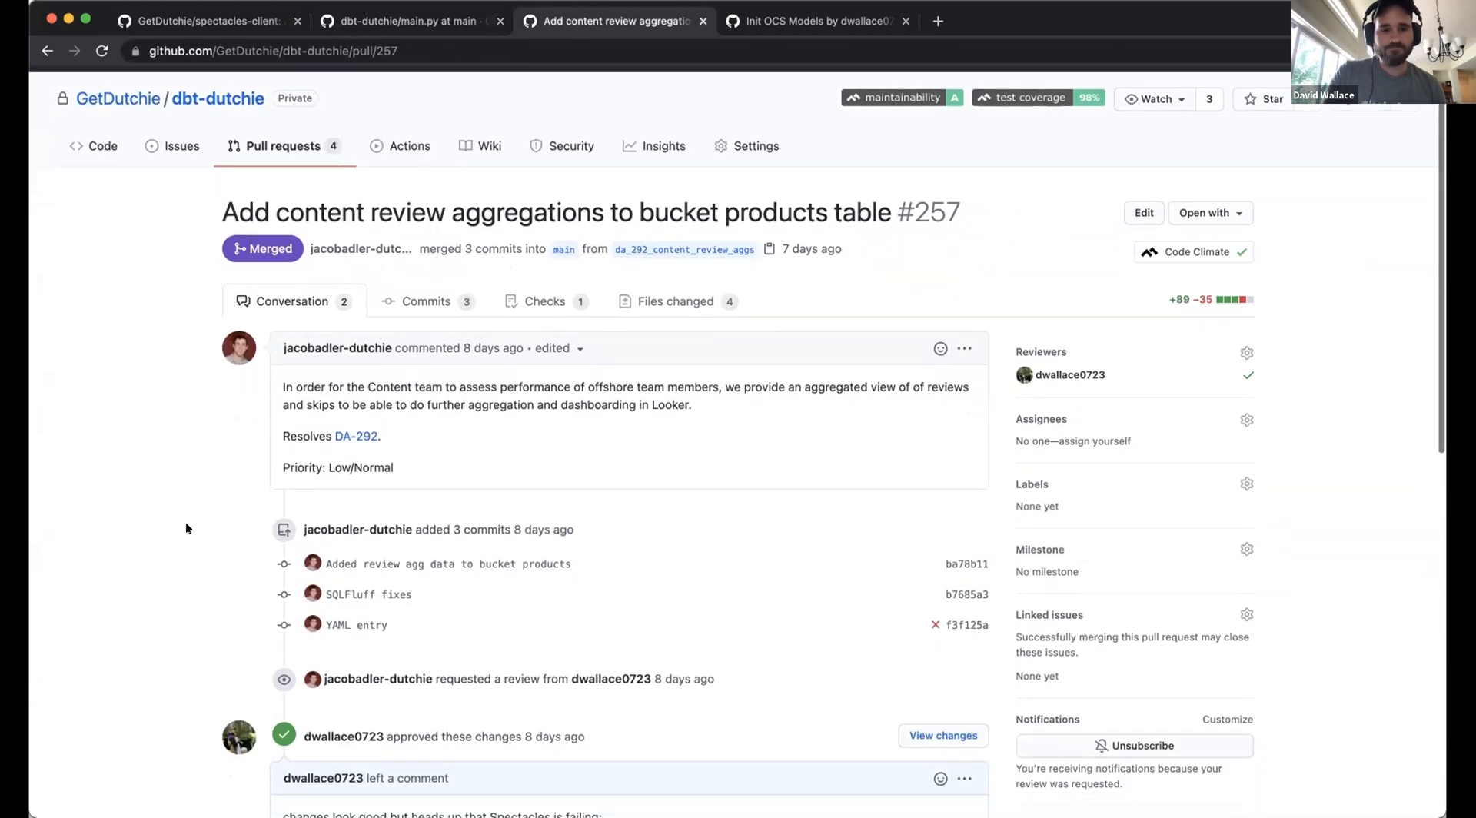
{"action": "left_click", "coordinate": [675, 301]}
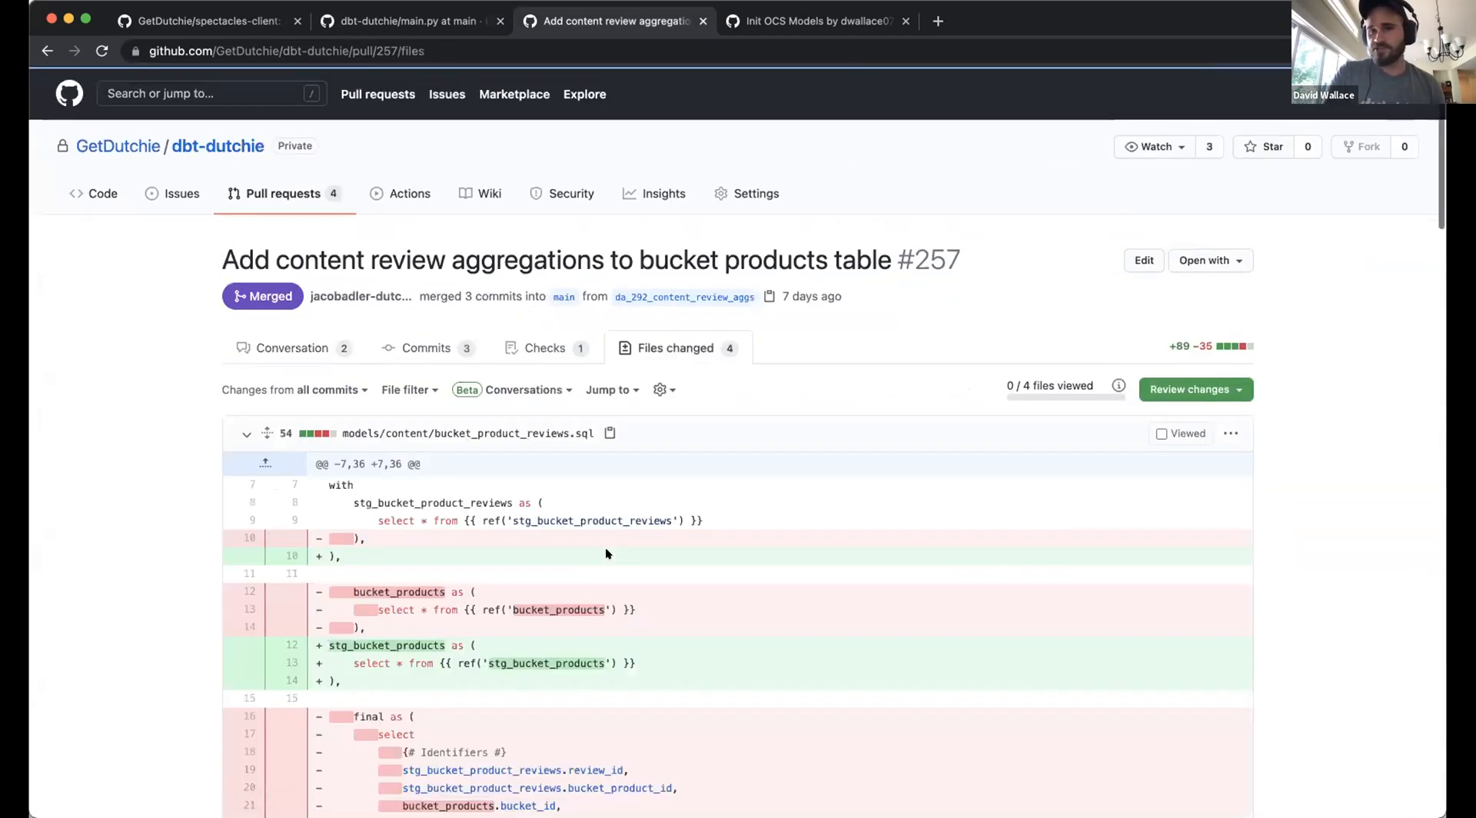
{"action": "scroll", "coordinate": [606, 547], "scroll_direction": "down", "scroll_amount": 5}
{"action": "scroll", "coordinate": [606, 547], "scroll_direction": "down", "scroll_amount": 3}
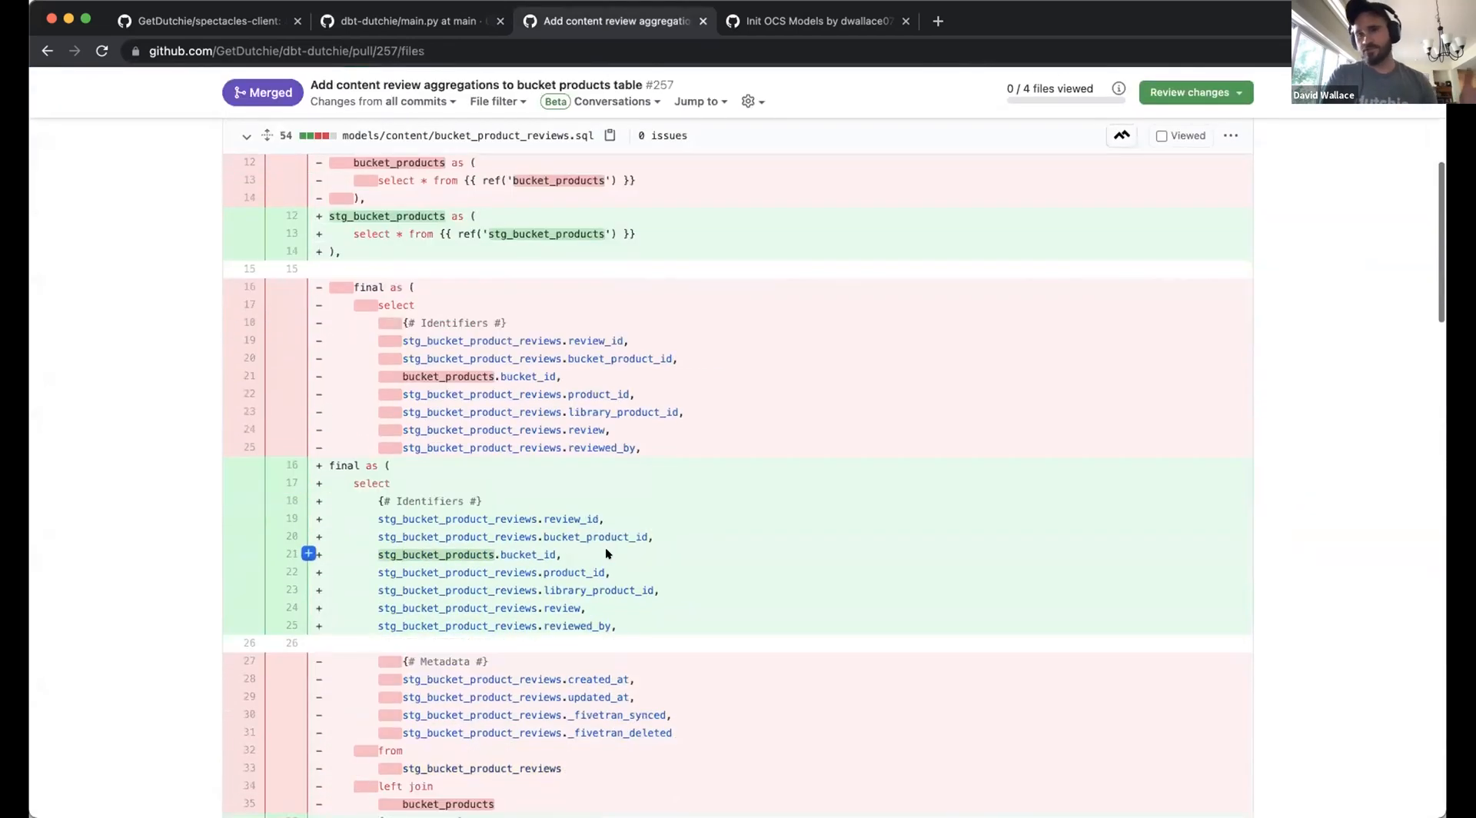
{"action": "scroll", "coordinate": [605, 547], "scroll_direction": "down", "scroll_amount": 1}
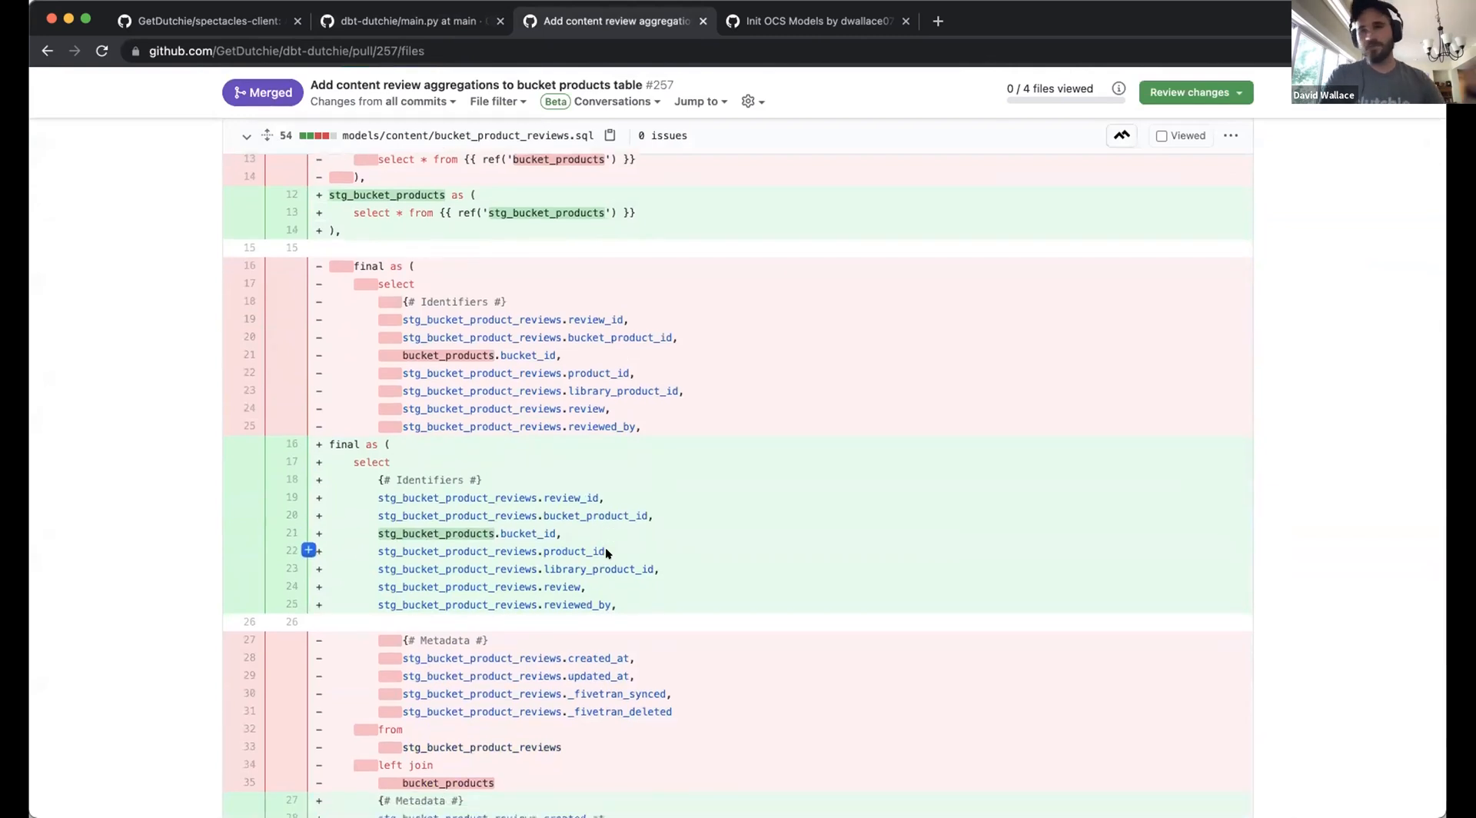
{"action": "scroll", "coordinate": [606, 547], "scroll_direction": "down", "scroll_amount": 3}
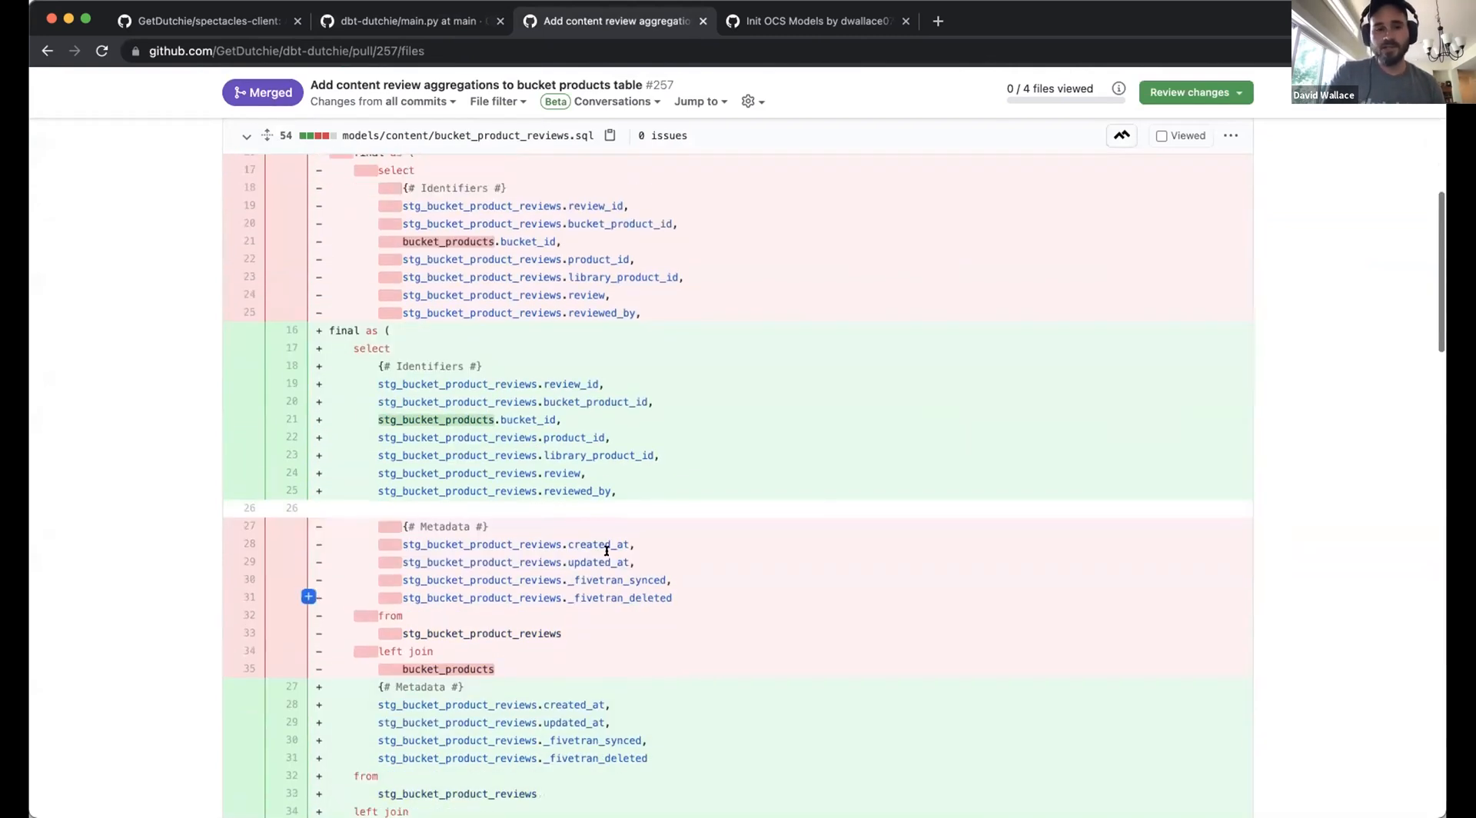
{"action": "scroll", "coordinate": [495, 372], "scroll_direction": "up", "scroll_amount": 3}
{"action": "scroll", "coordinate": [496, 372], "scroll_direction": "up", "scroll_amount": 15}
Inspect the Run dbt commands log in the pull request's checks, highlighting the changed model files and the --spectacles flag in the command
{"action": "left_click", "coordinate": [531, 298]}
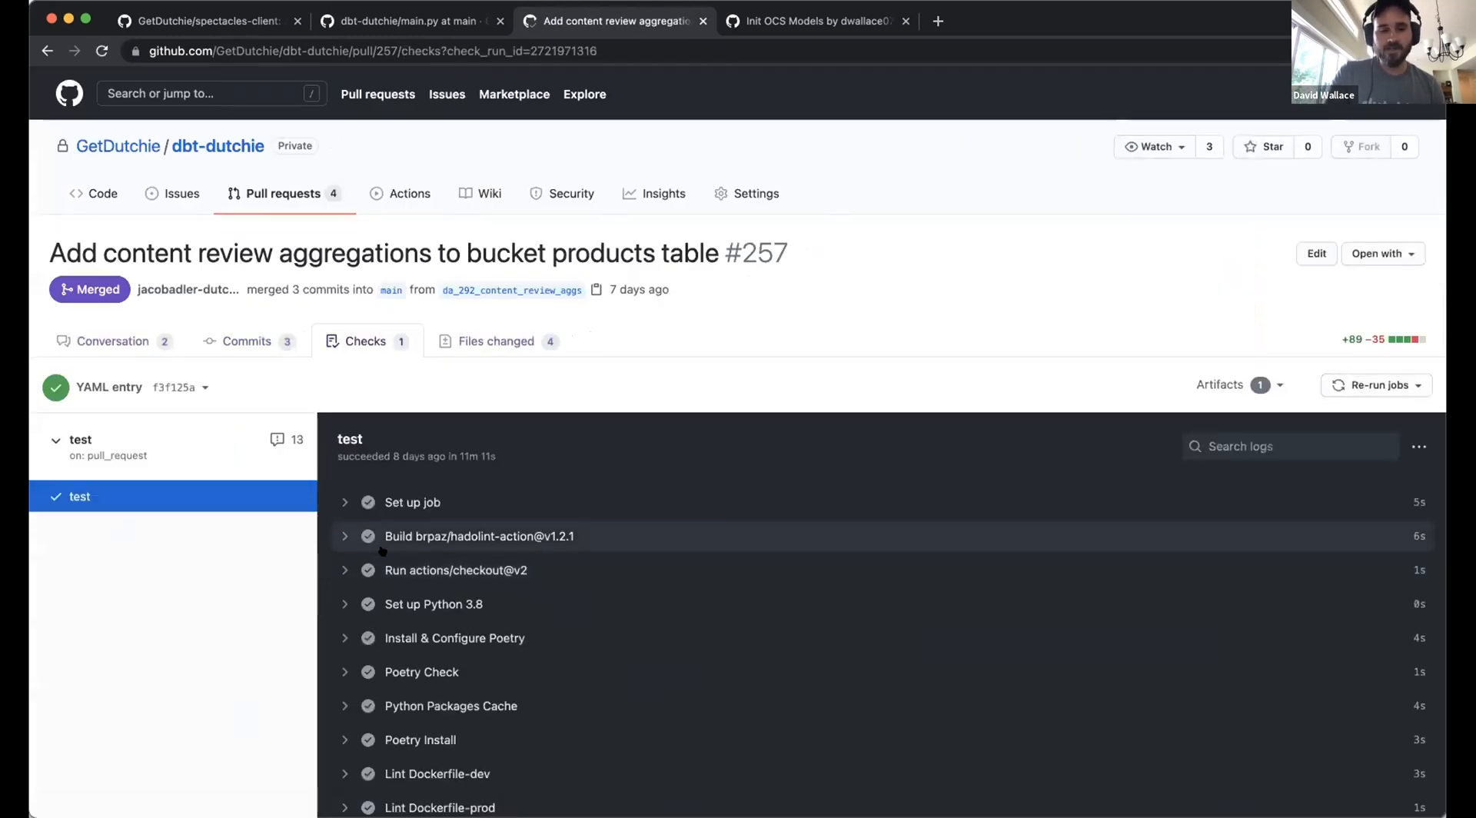
{"action": "scroll", "coordinate": [383, 551], "scroll_direction": "down", "scroll_amount": 6}
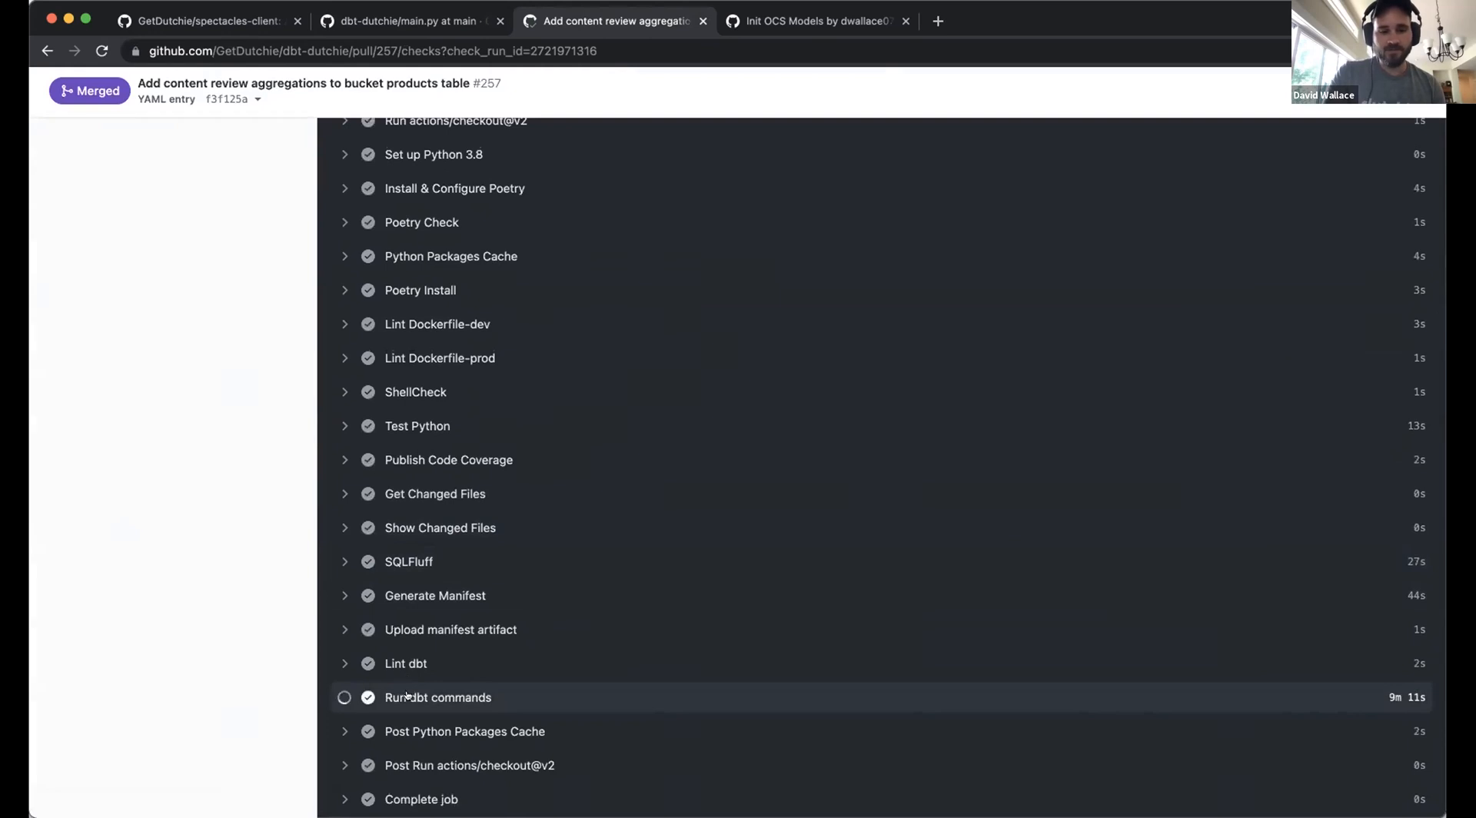
{"action": "scroll", "coordinate": [438, 688], "scroll_direction": "down", "scroll_amount": 2}
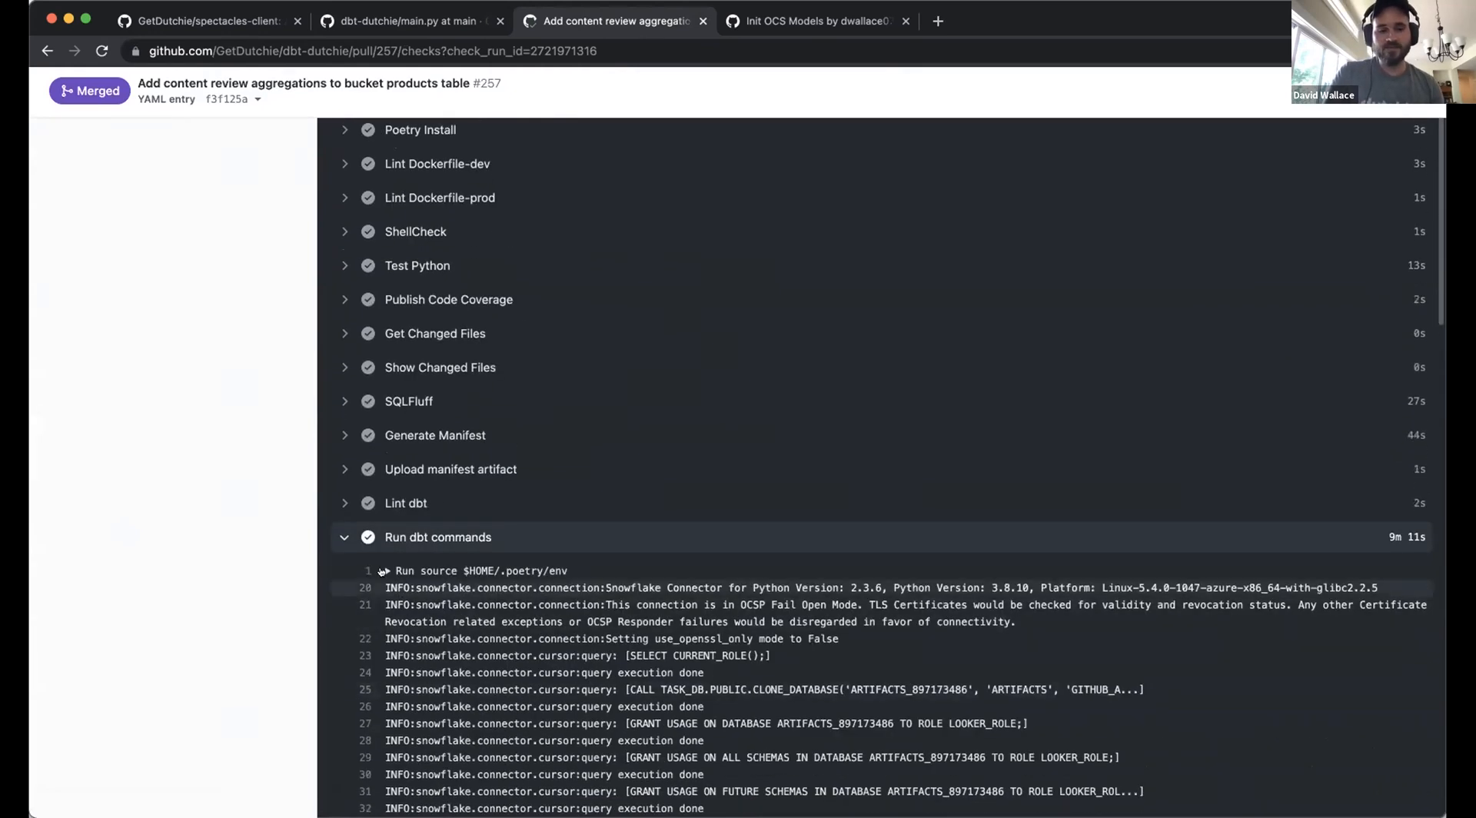
{"action": "scroll", "coordinate": [472, 676], "scroll_direction": "down", "scroll_amount": 2}
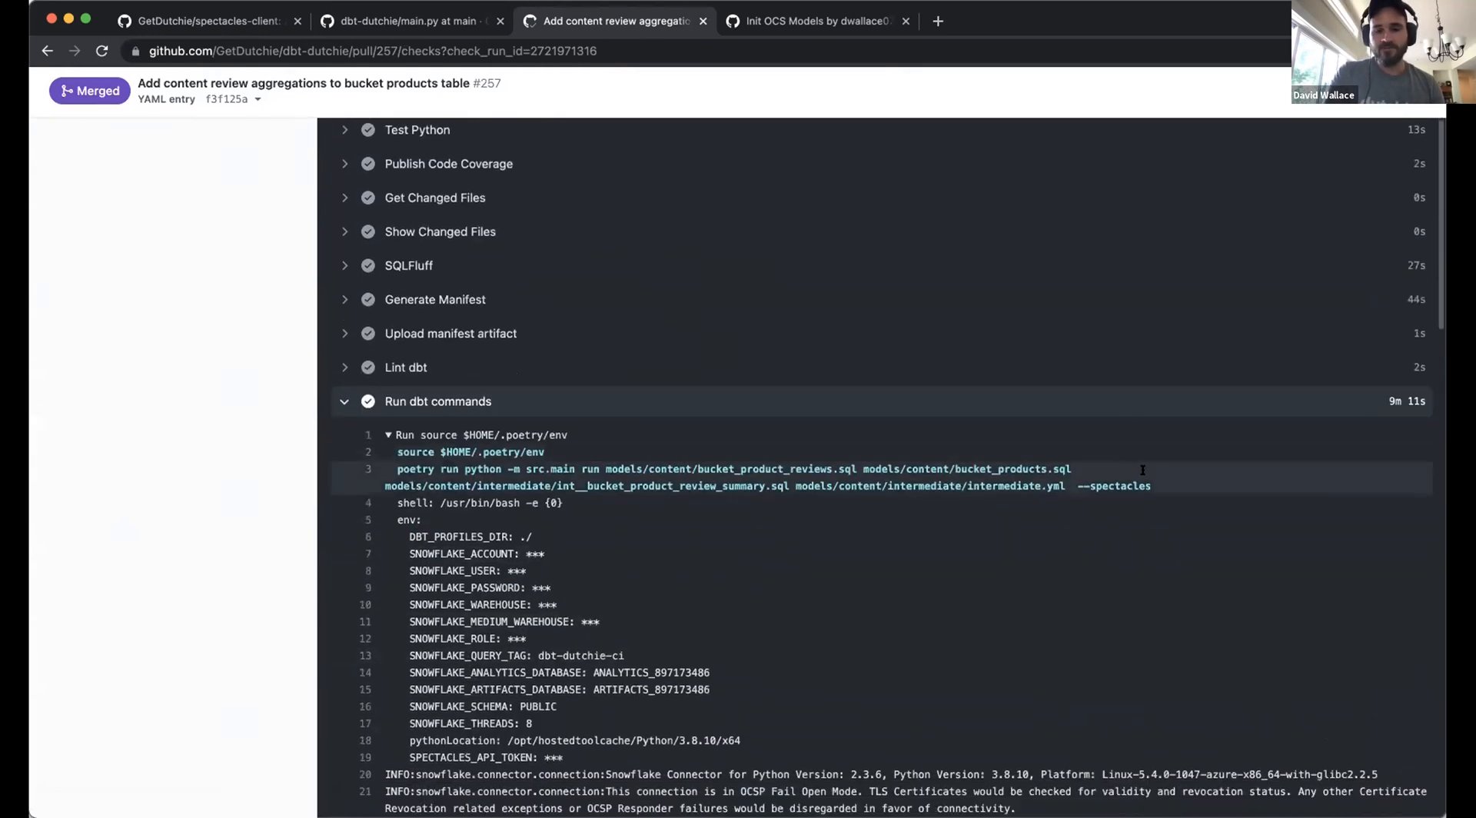
{"action": "left_click_drag", "start_coordinate": [1150, 486], "coordinate": [559, 468]}
{"action": "left_click", "coordinate": [644, 515]}
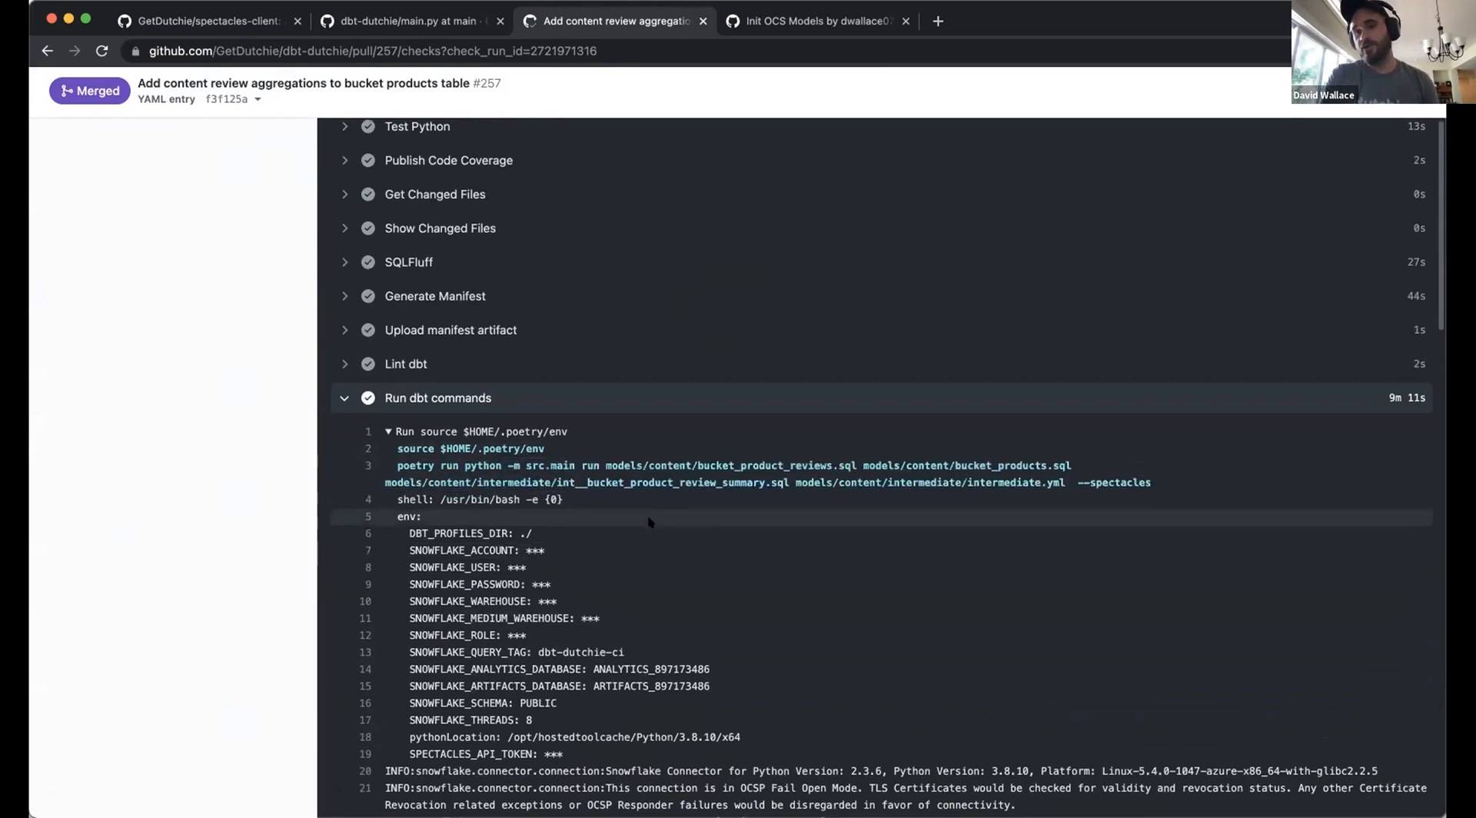
{"action": "scroll", "coordinate": [822, 429], "scroll_direction": "down", "scroll_amount": 1}
{"action": "left_click_drag", "start_coordinate": [1146, 454], "coordinate": [1075, 447]}
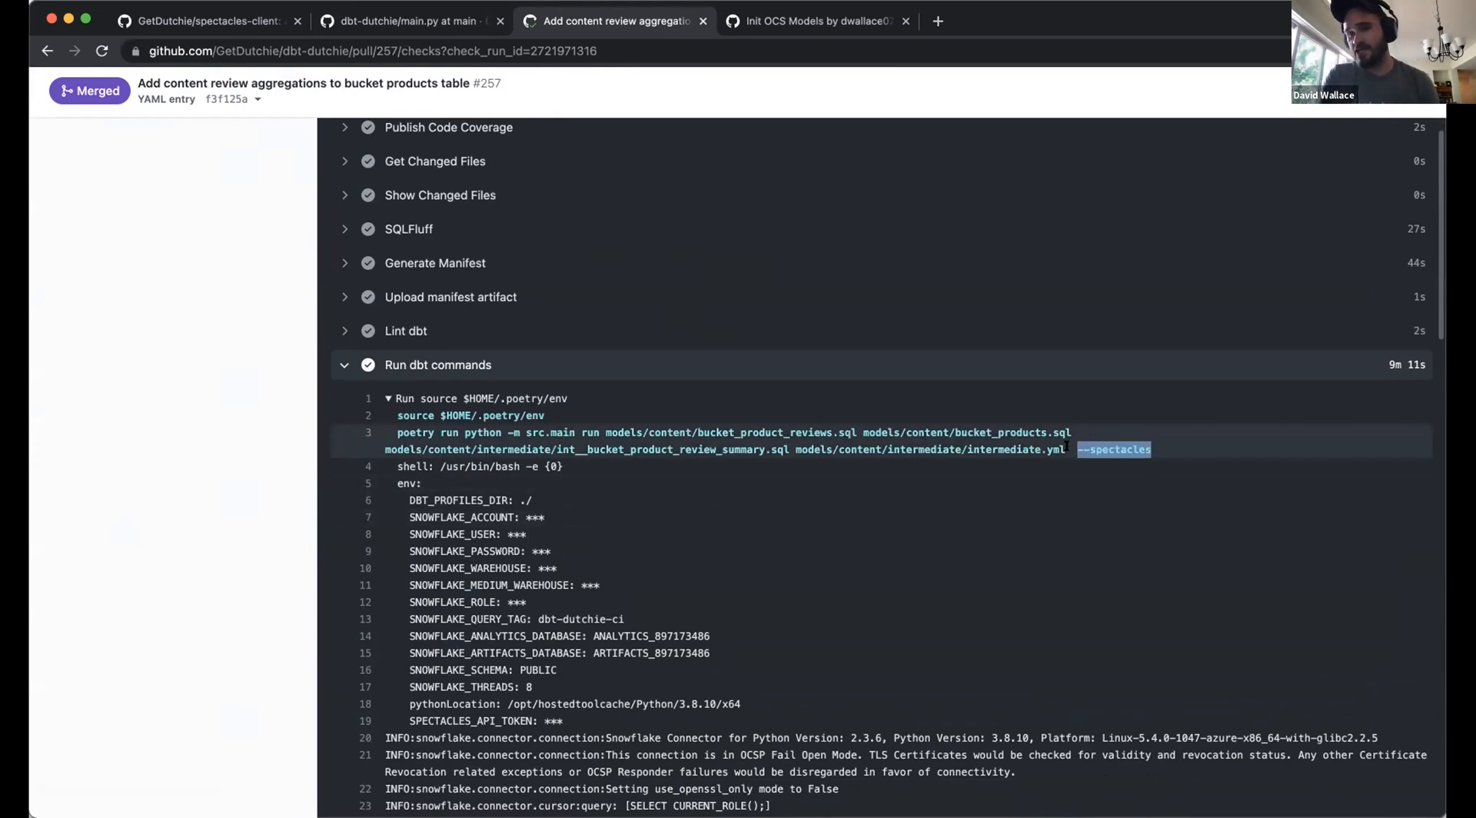
Read through the log from the database cloning to the Spectacles result, highlighting the first dbt run command on line 62
{"action": "scroll", "coordinate": [899, 547], "scroll_direction": "down", "scroll_amount": 5}
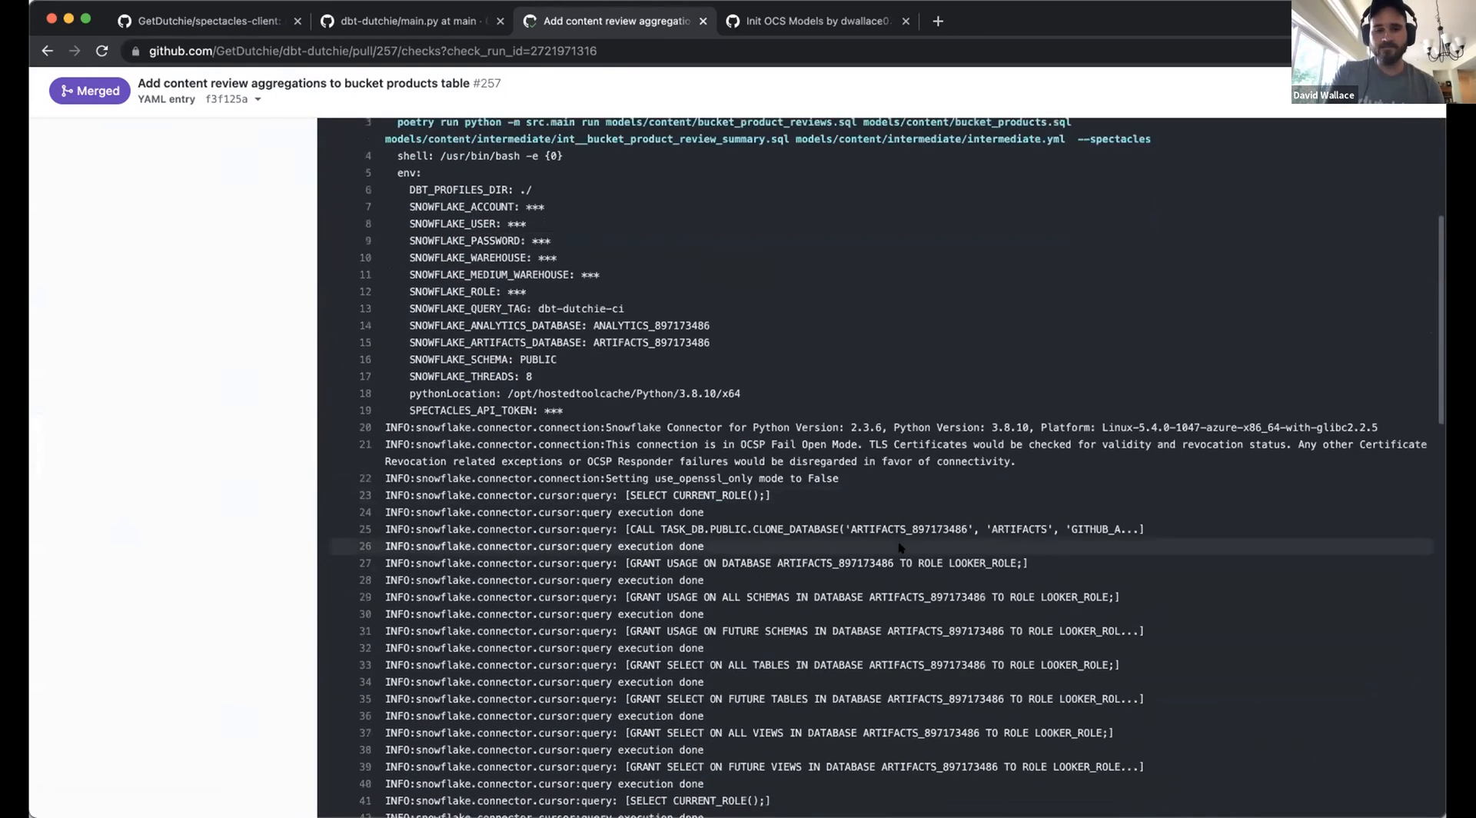
{"action": "scroll", "coordinate": [899, 547], "scroll_direction": "down", "scroll_amount": 3}
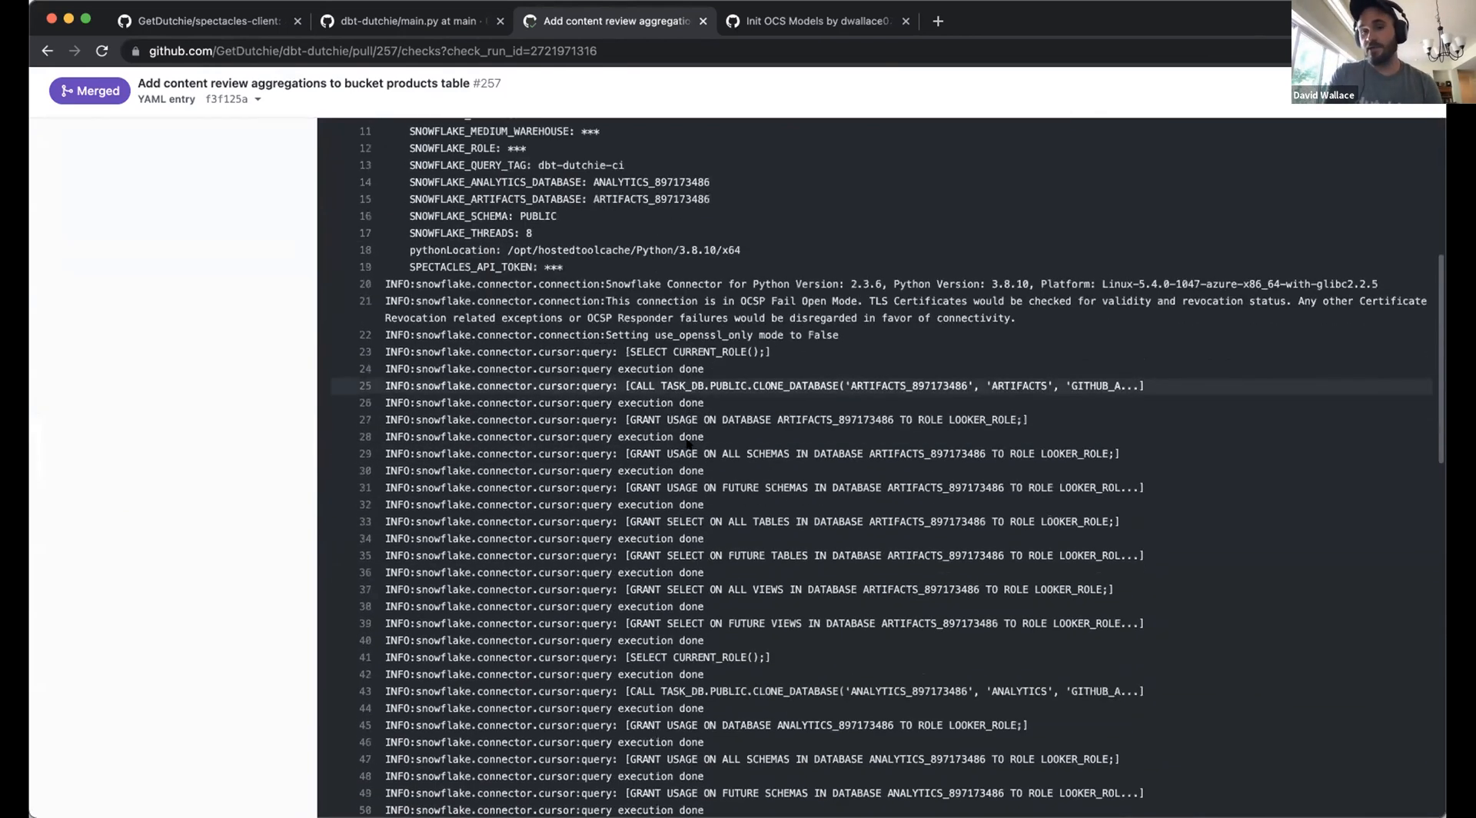
{"action": "scroll", "coordinate": [686, 514], "scroll_direction": "down", "scroll_amount": 9}
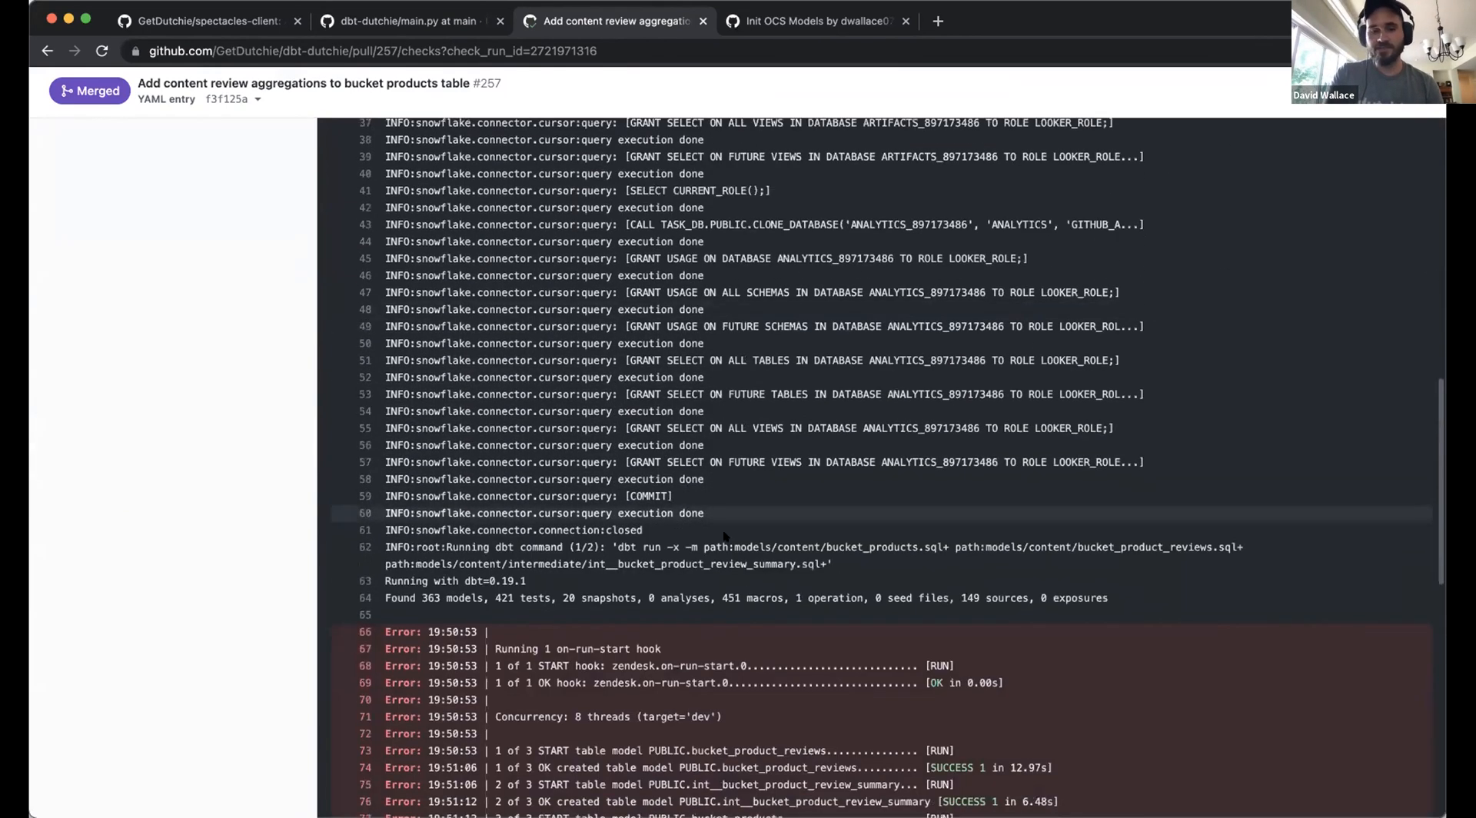
{"action": "left_click_drag", "start_coordinate": [837, 560], "coordinate": [373, 541]}
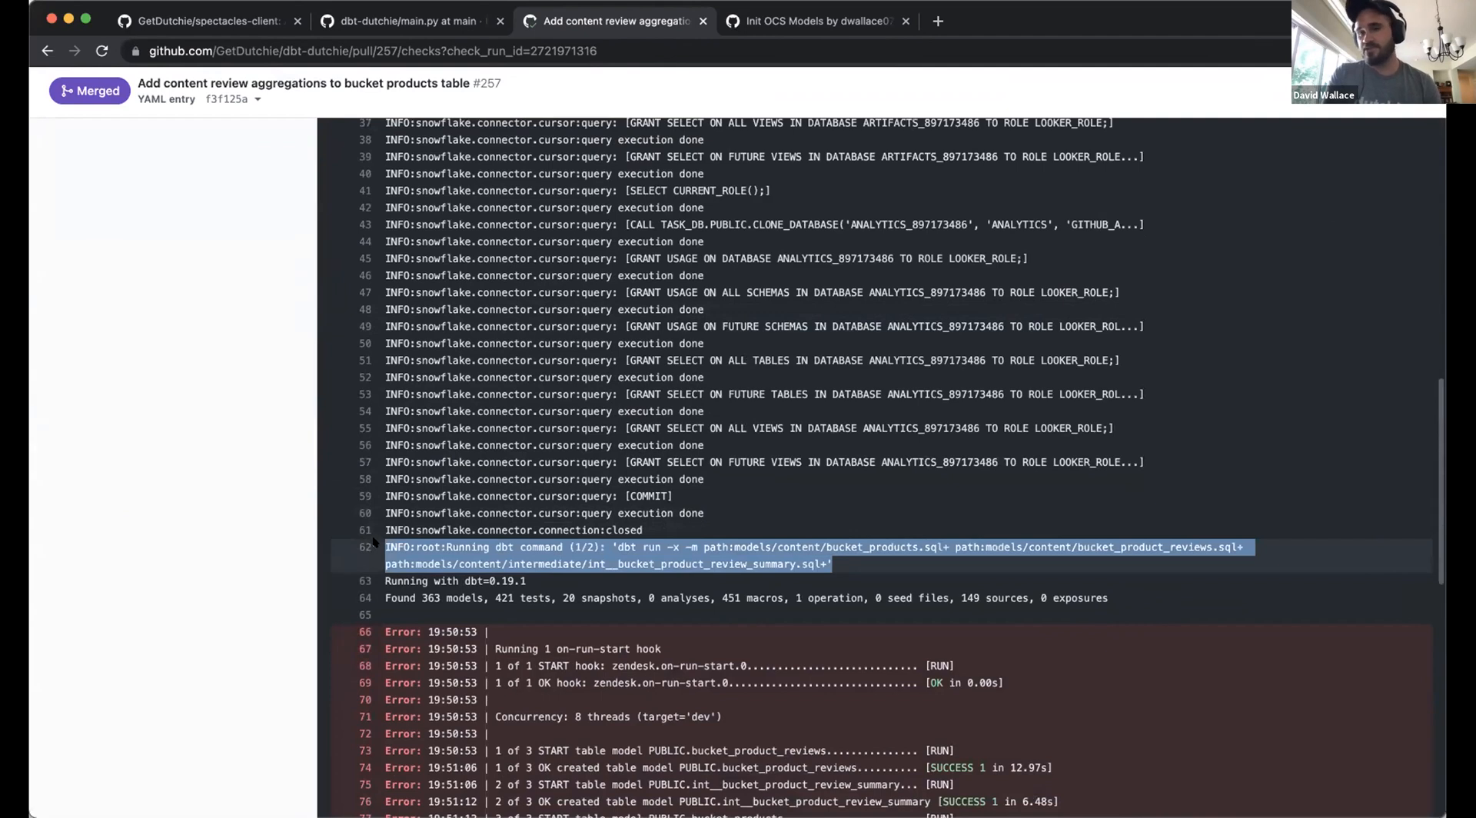
{"action": "scroll", "coordinate": [607, 529], "scroll_direction": "down", "scroll_amount": 11}
{"action": "scroll", "coordinate": [608, 529], "scroll_direction": "down", "scroll_amount": 5}
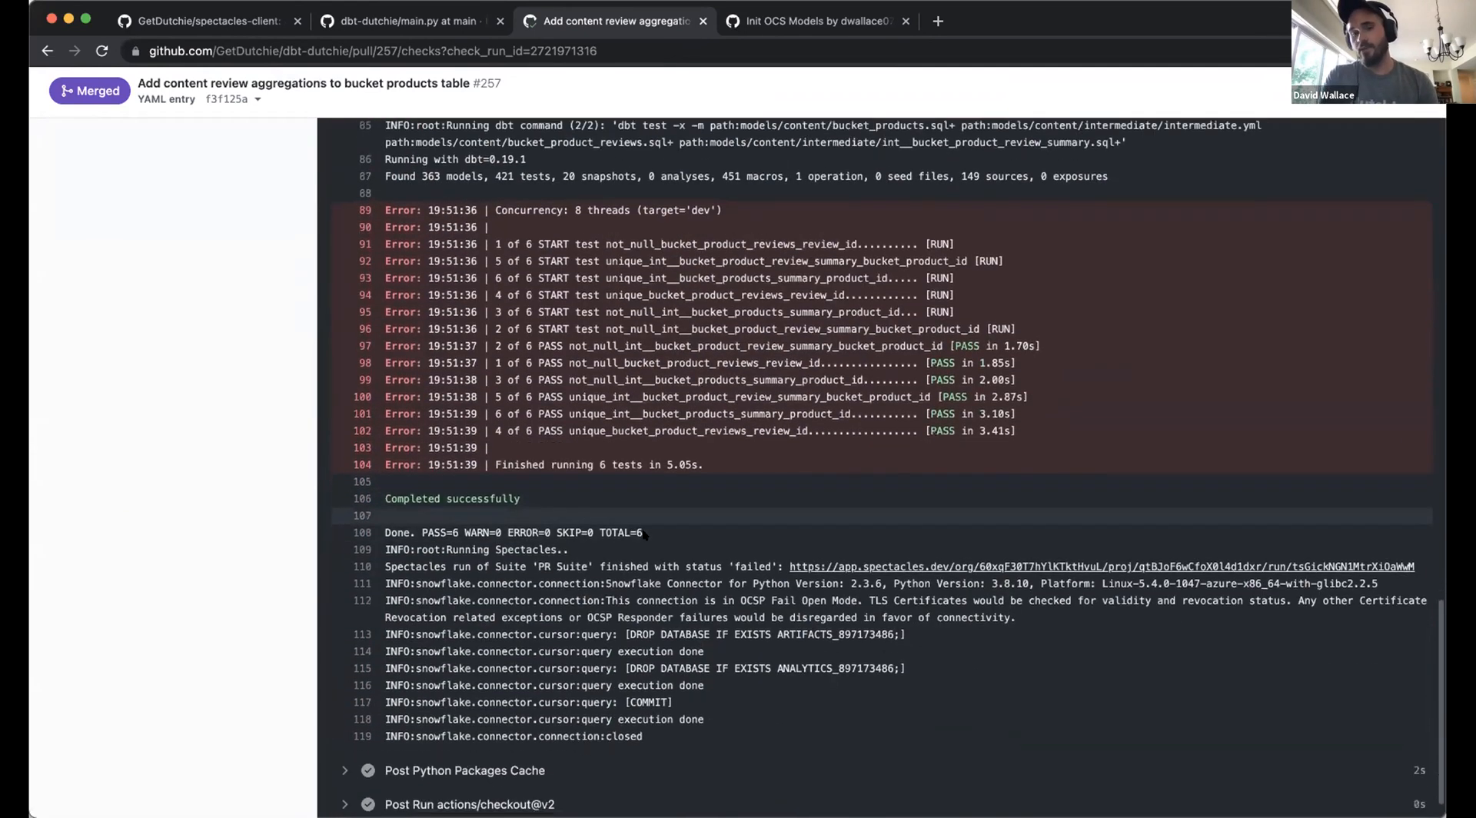
Highlight the Spectacles result on line 110 of the log and open the linked PR Suite run in Spectacles
{"action": "scroll", "coordinate": [654, 538], "scroll_direction": "down", "scroll_amount": 1}
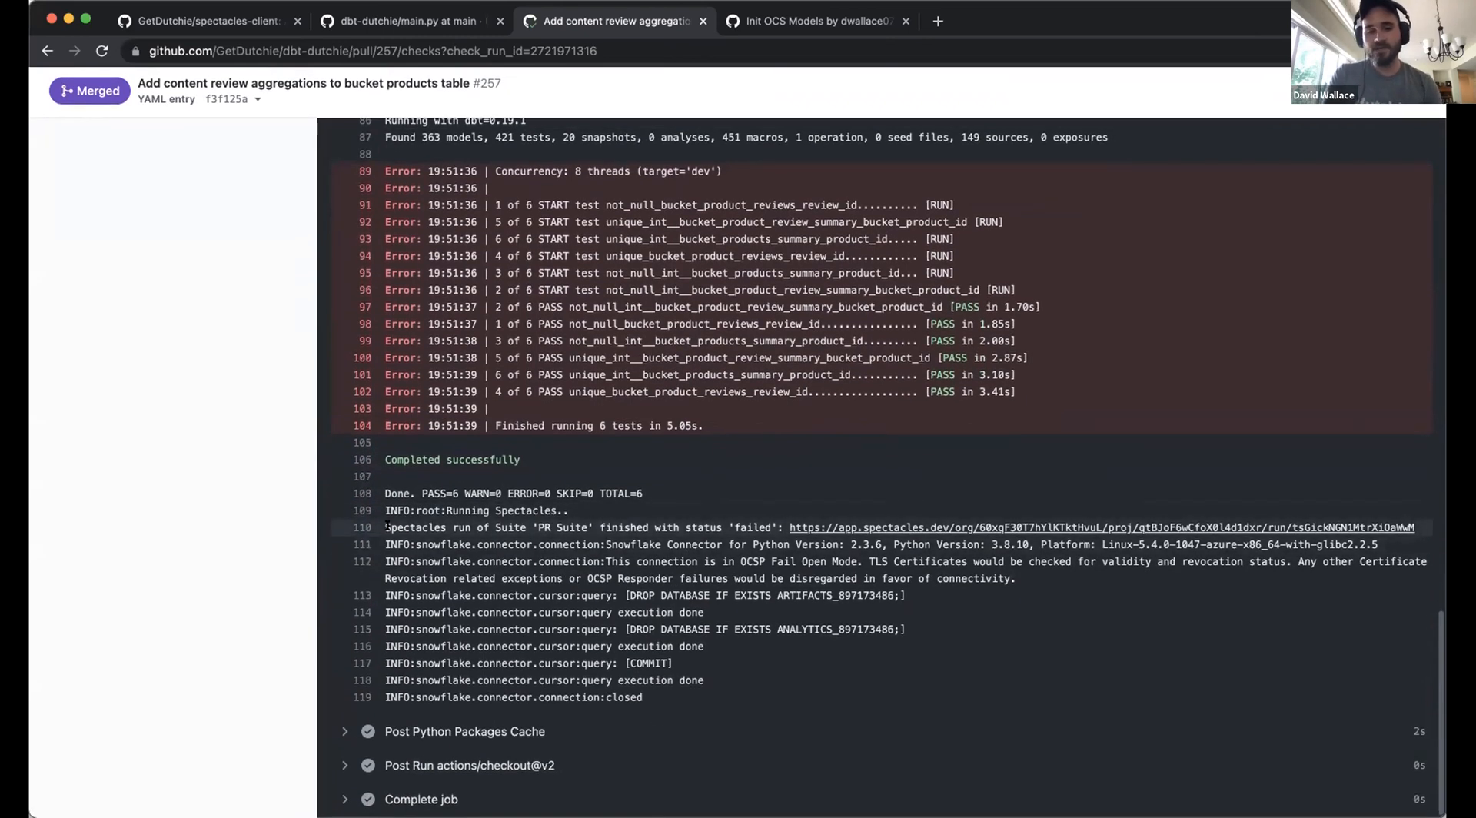
{"action": "left_click", "coordinate": [355, 529]}
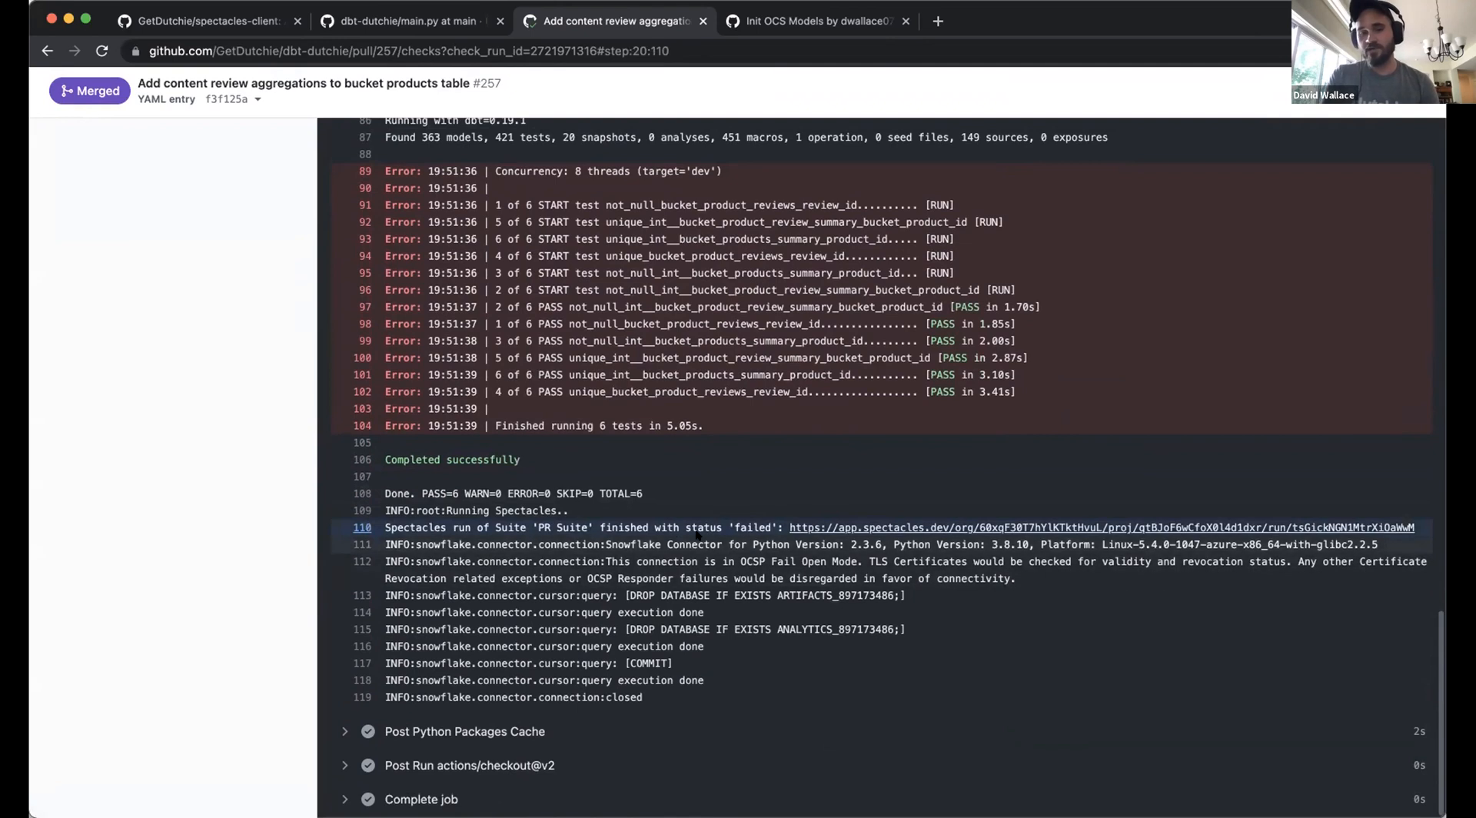
{"action": "left_click_drag", "start_coordinate": [441, 528], "coordinate": [663, 523]}
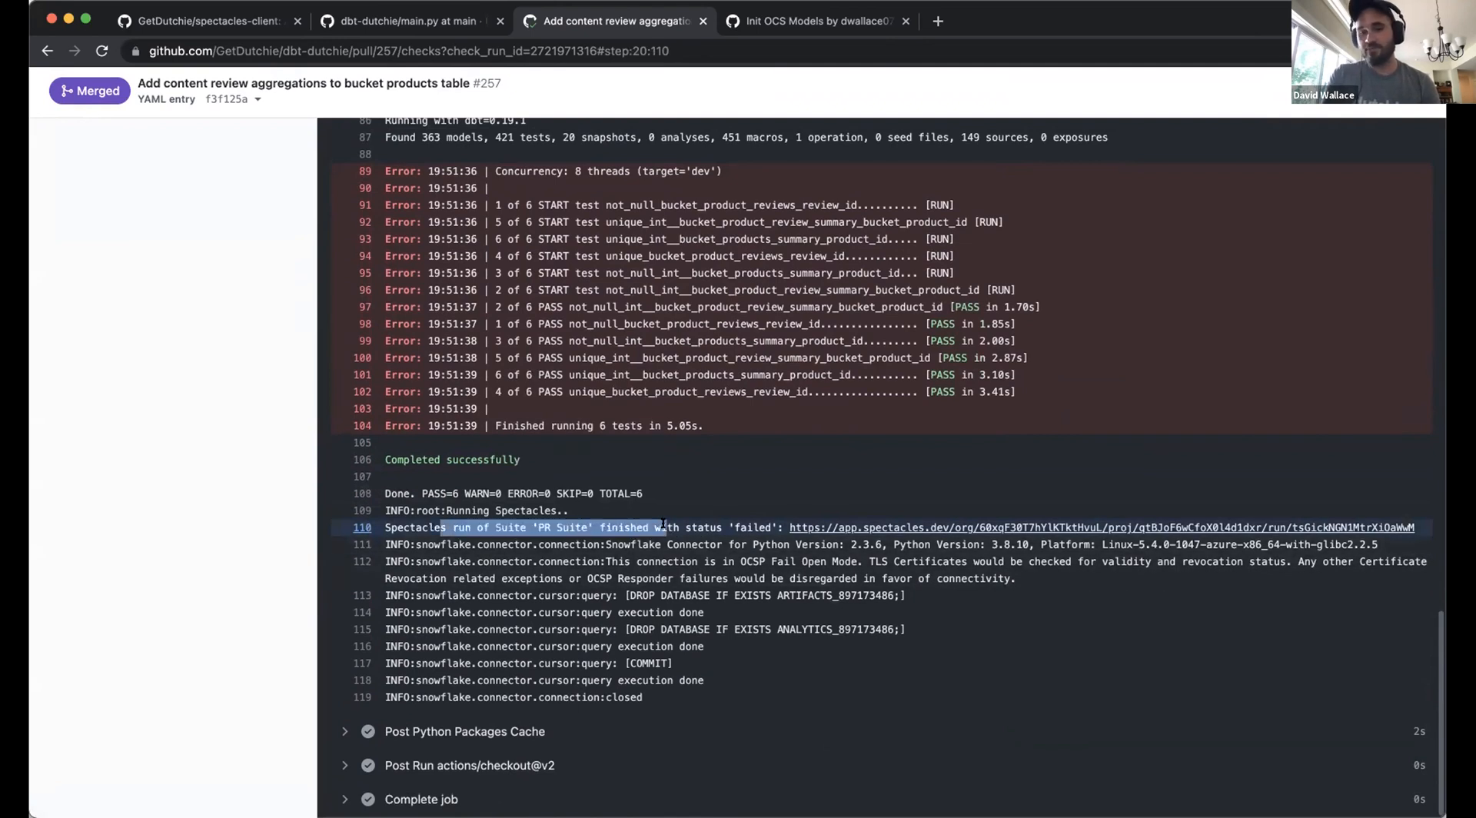
{"action": "left_click", "coordinate": [737, 523]}
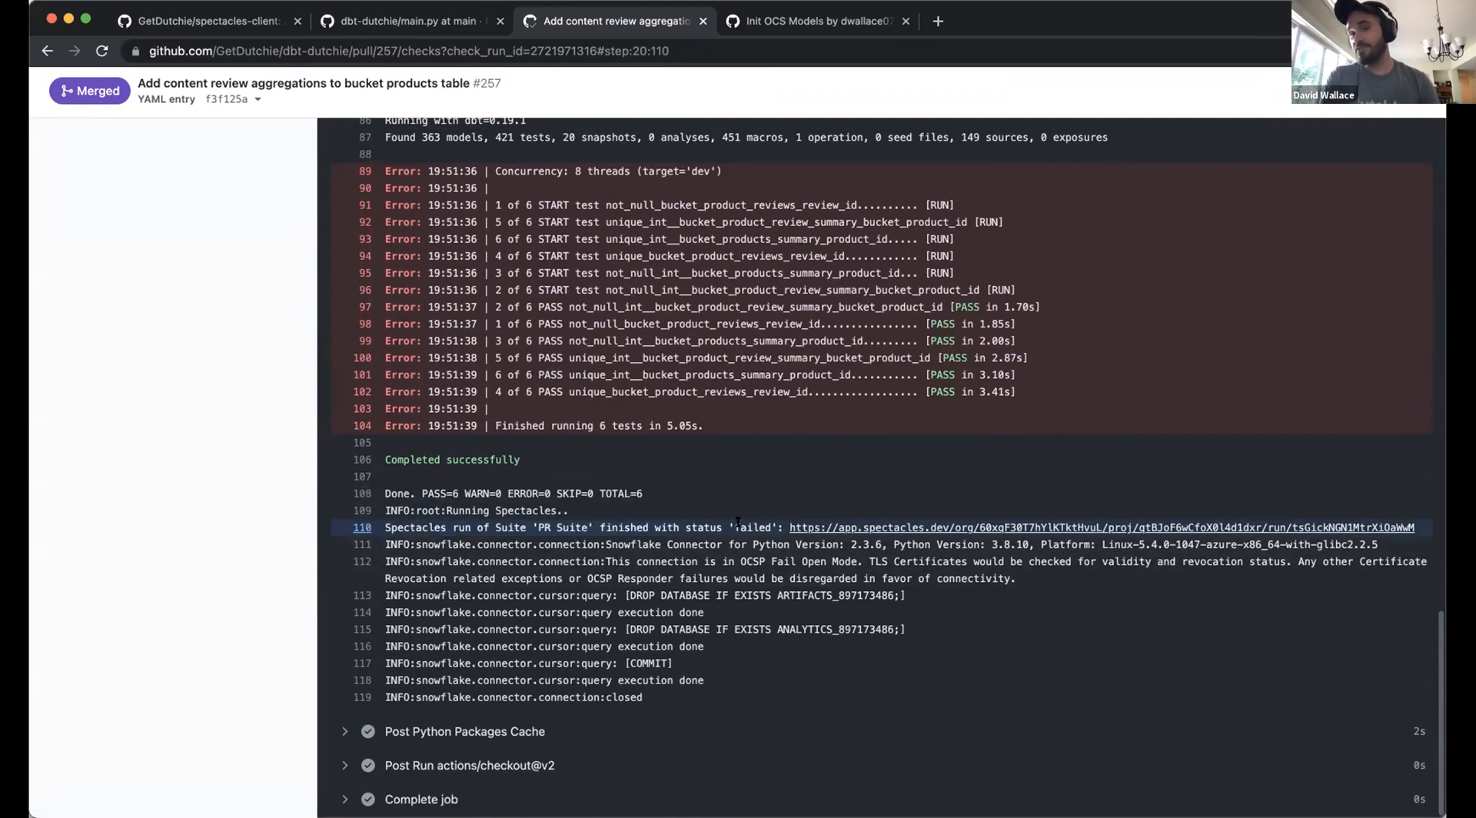
{"action": "left_click", "coordinate": [866, 525]}
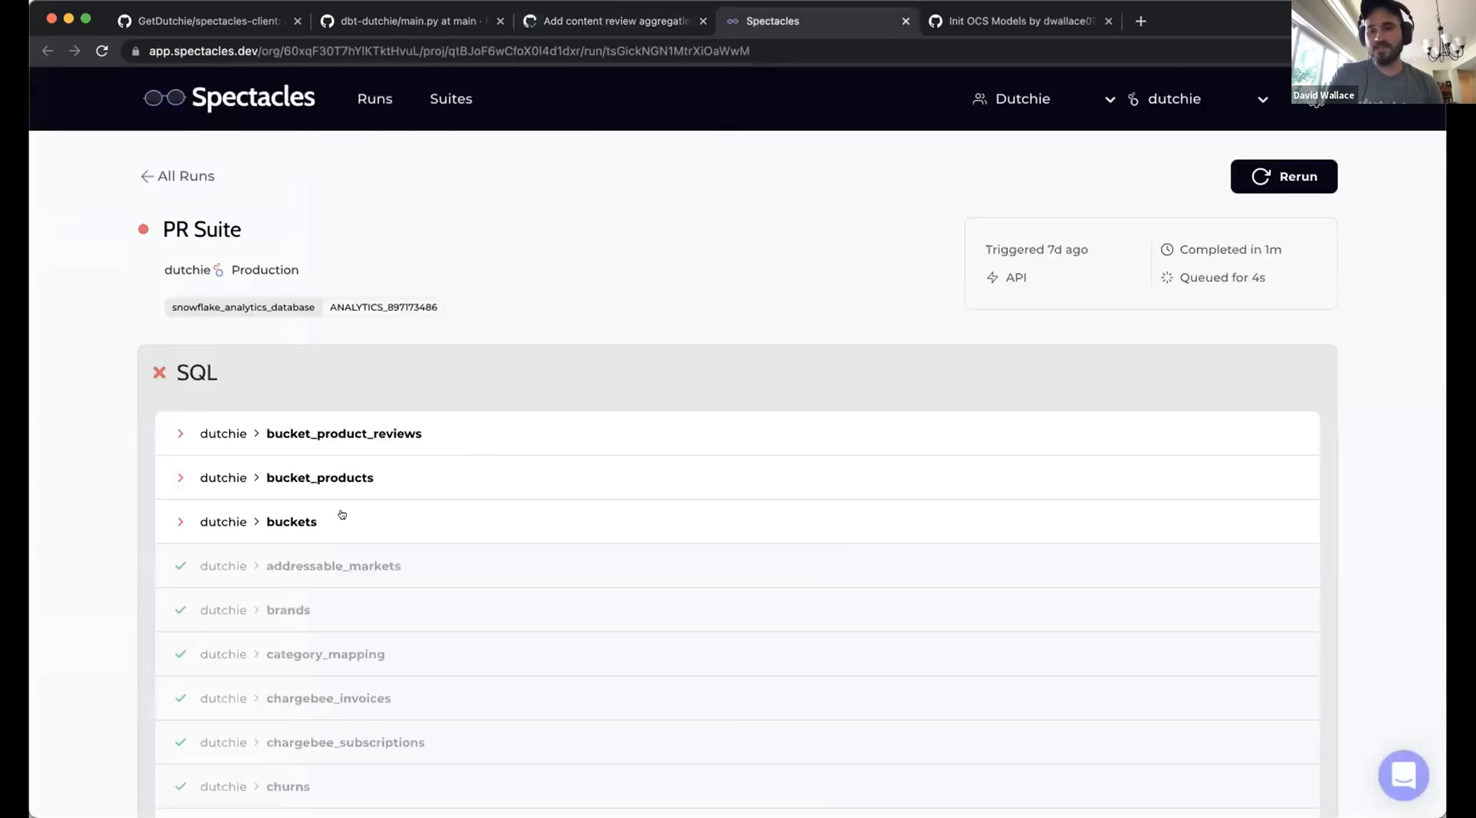
Expand the SQL error details of the buckets and bucket_products explores in the PR Suite run
{"action": "left_click", "coordinate": [341, 514]}
{"action": "scroll", "coordinate": [342, 514], "scroll_direction": "down", "scroll_amount": 1}
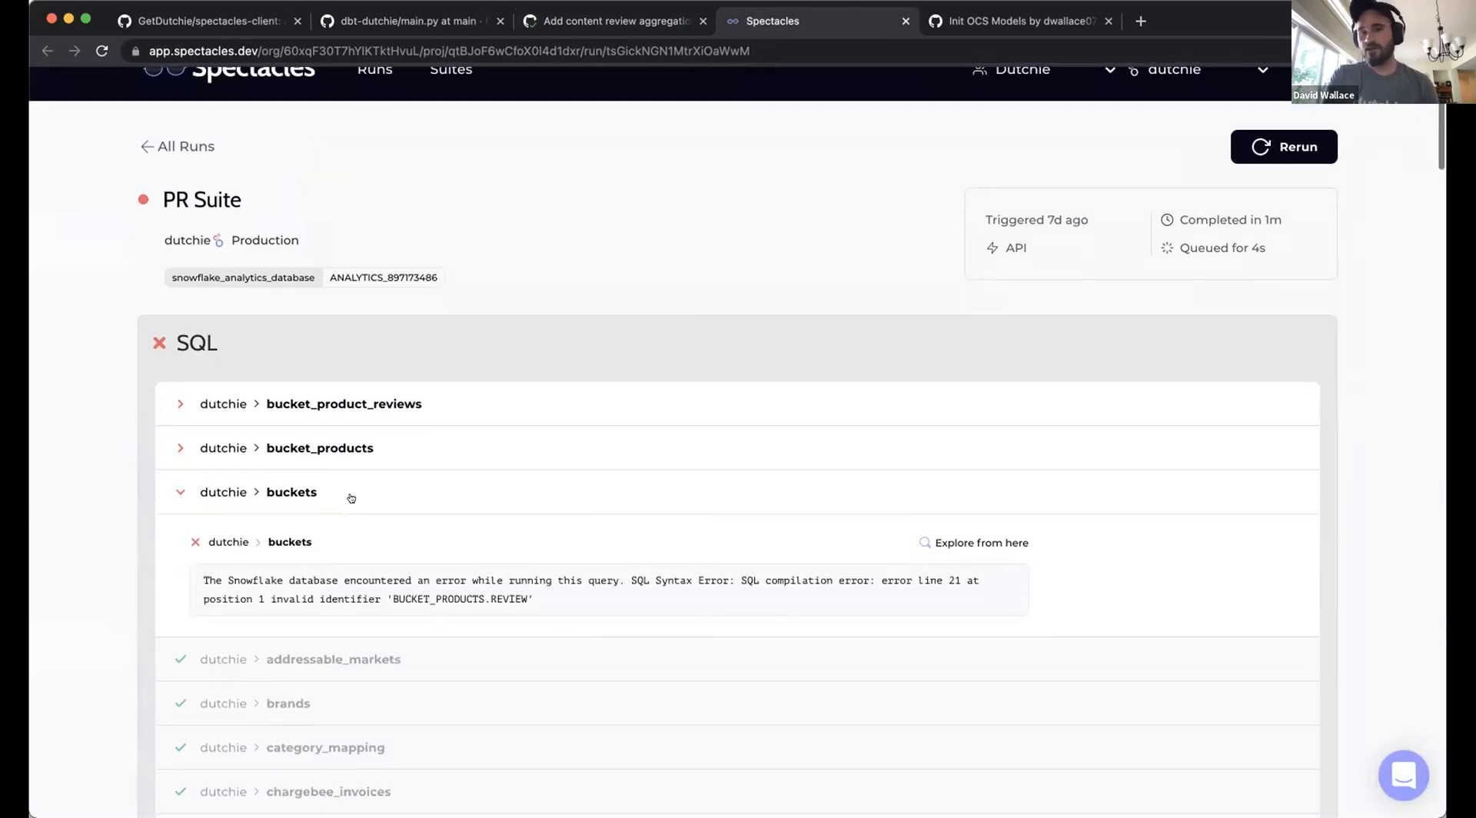
{"action": "left_click", "coordinate": [368, 448]}
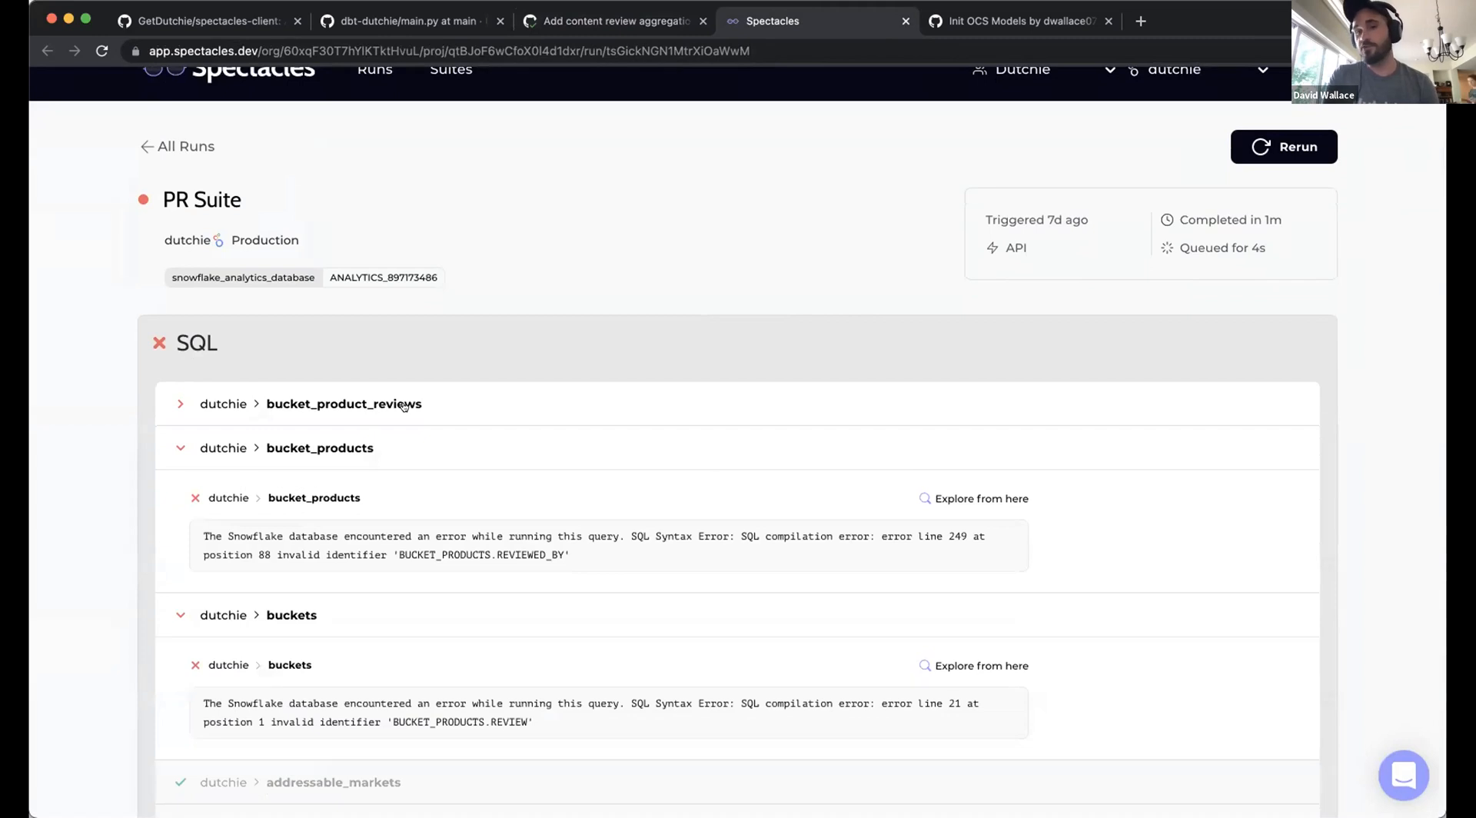